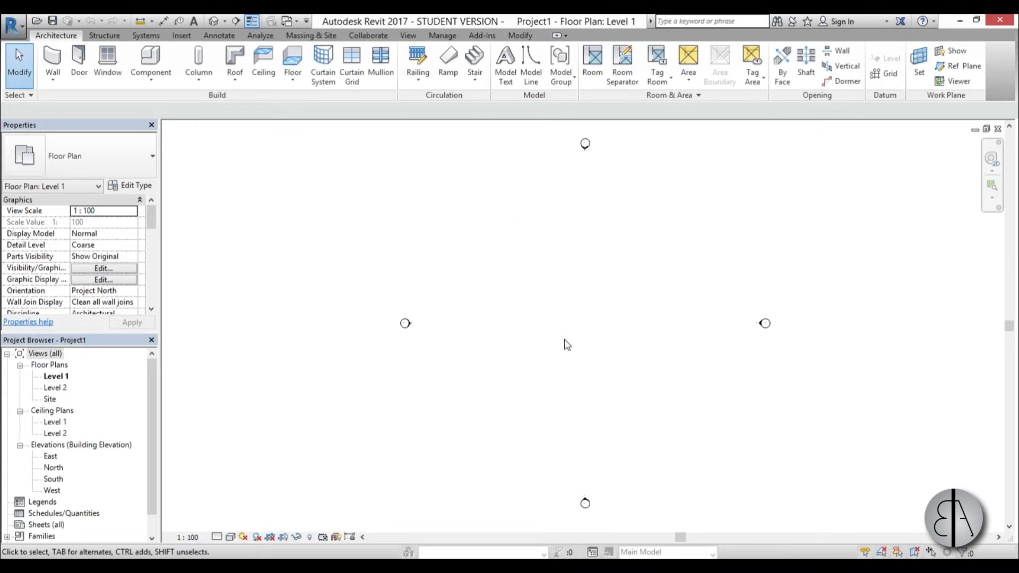
Start a new in-place mass and keep the default name Mass 1
middle_click_drag(567, 345, 534, 345)
middle_click_drag(467, 359, 434, 357)
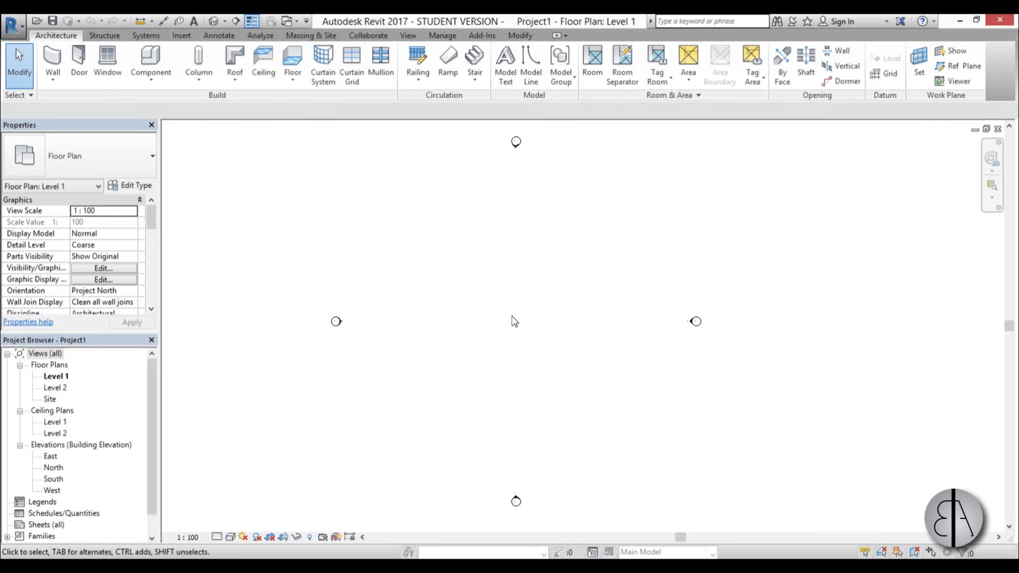
mouse_move(520, 283)
middle_mouse_down()
mouse_move(534, 303)
mouse_move(533, 292)
middle_mouse_up()
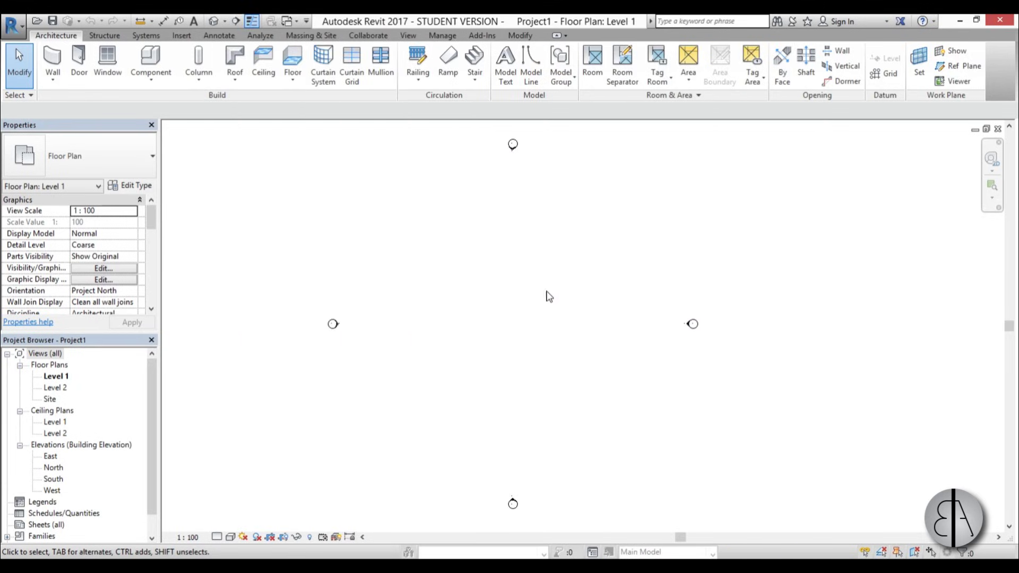
middle_click_drag(548, 296, 553, 326)
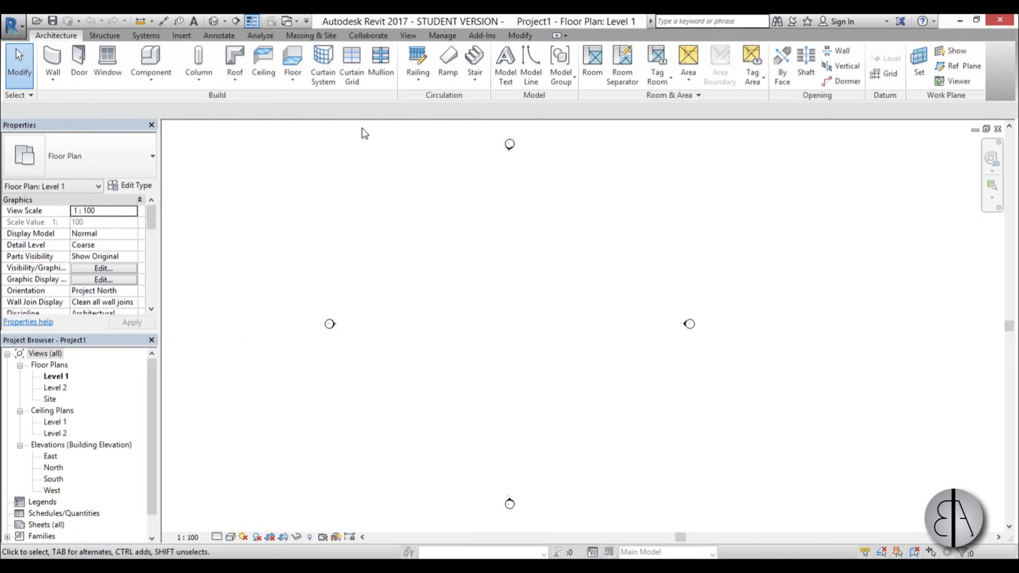
left_click(306, 36)
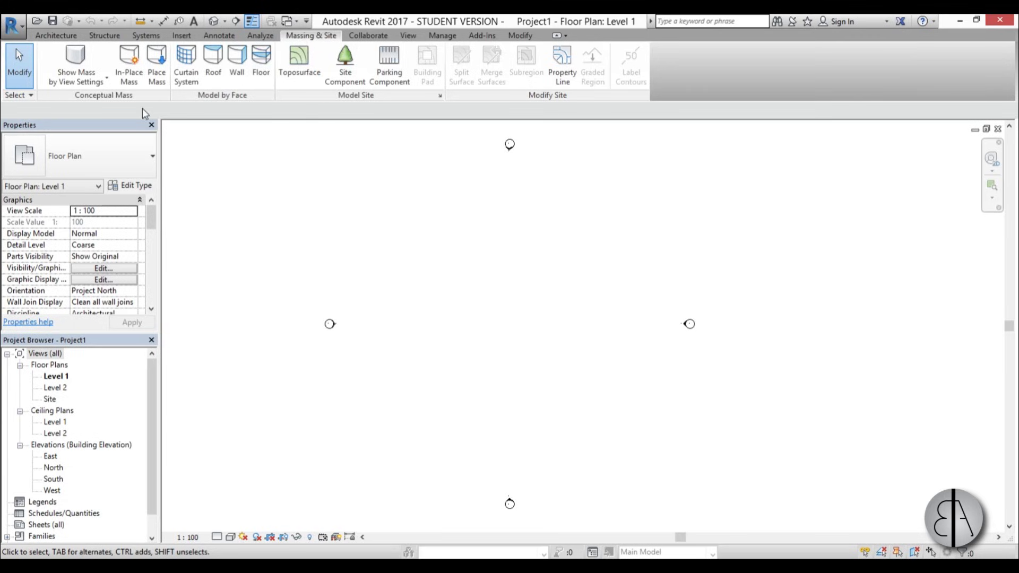
left_click(129, 63)
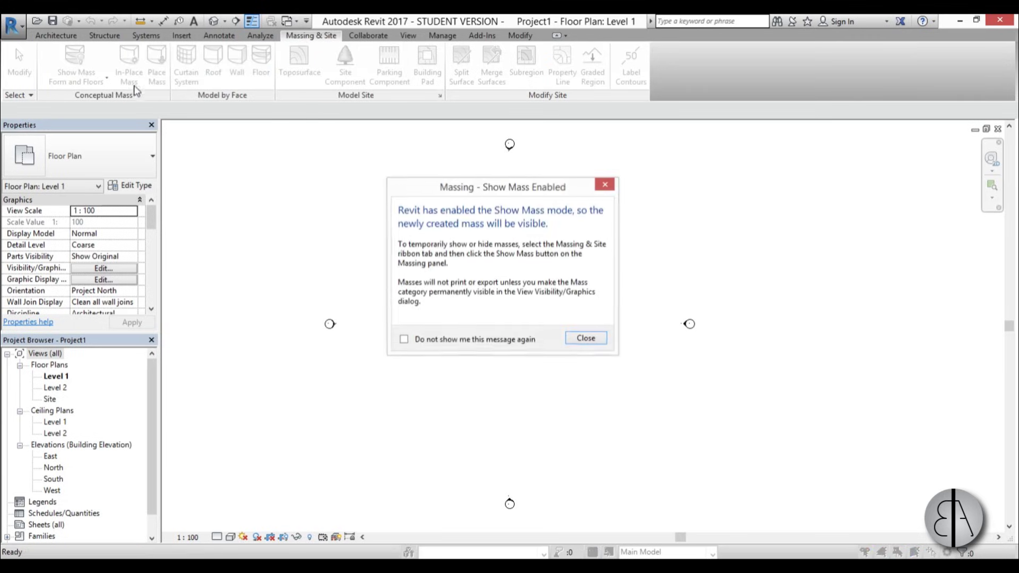
left_click(585, 339)
left_click(529, 373)
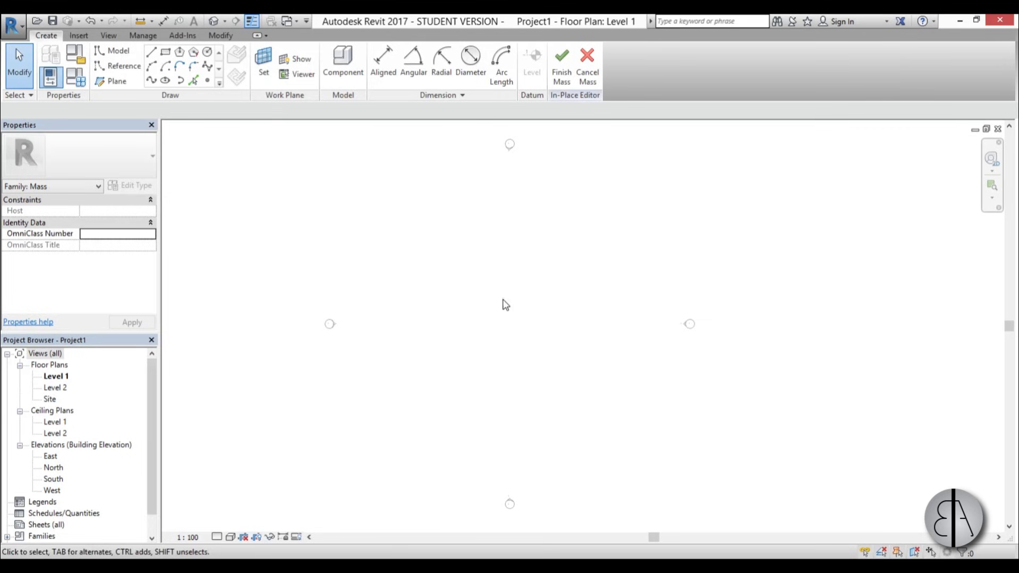
Draw a rectangular model-line outline, about 6900 by 16800, on Level 1 and view it in 3D
left_click(179, 52)
scroll(490, 313, "up", 3)
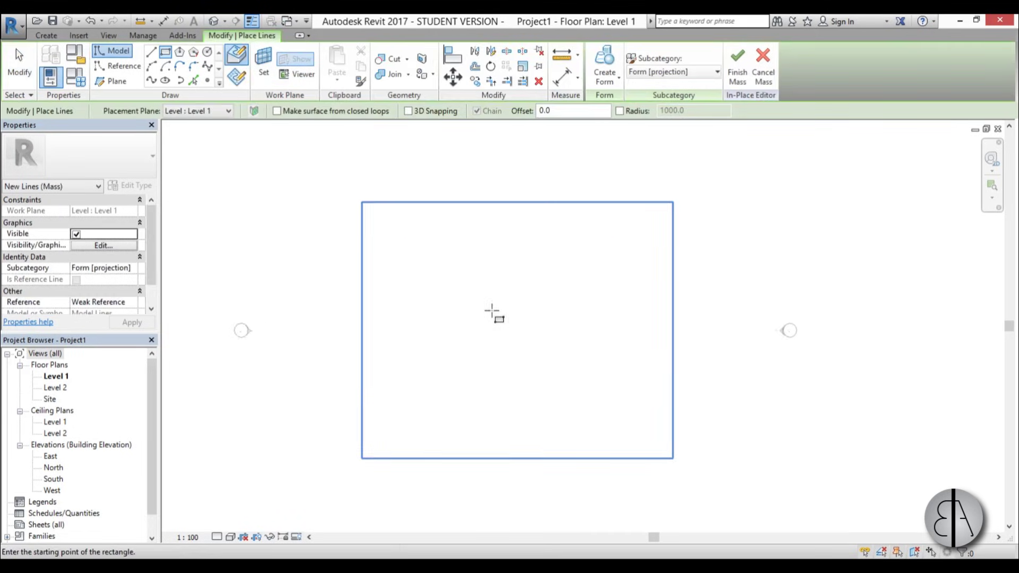
left_click(478, 259)
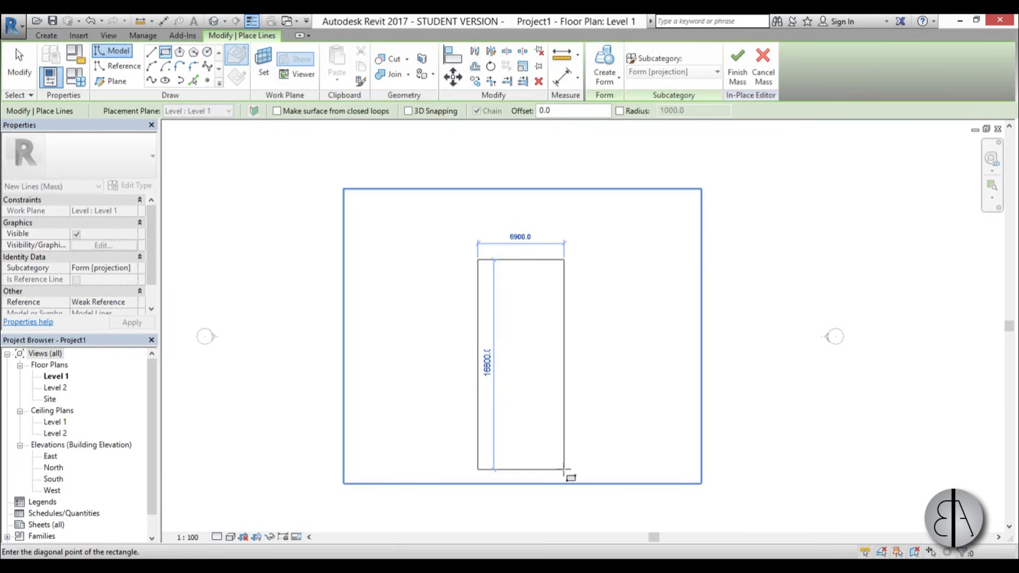
left_click(564, 471)
left_click(20, 61)
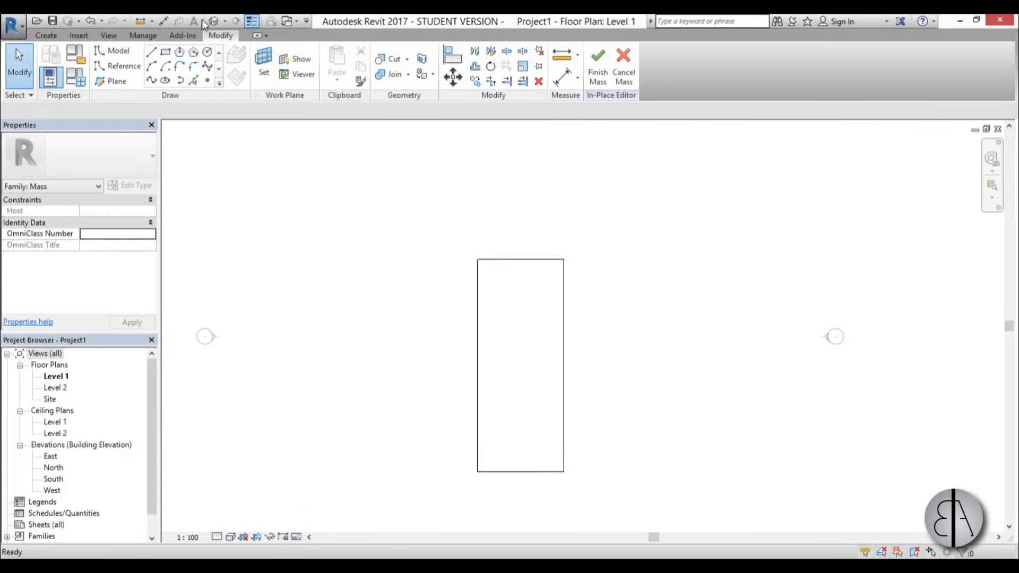
left_click(213, 22)
middle_click_drag(576, 509, 586, 441, "shift")
Extrude the rectangle chain into a solid box form about 9394 tall
key("Tab")
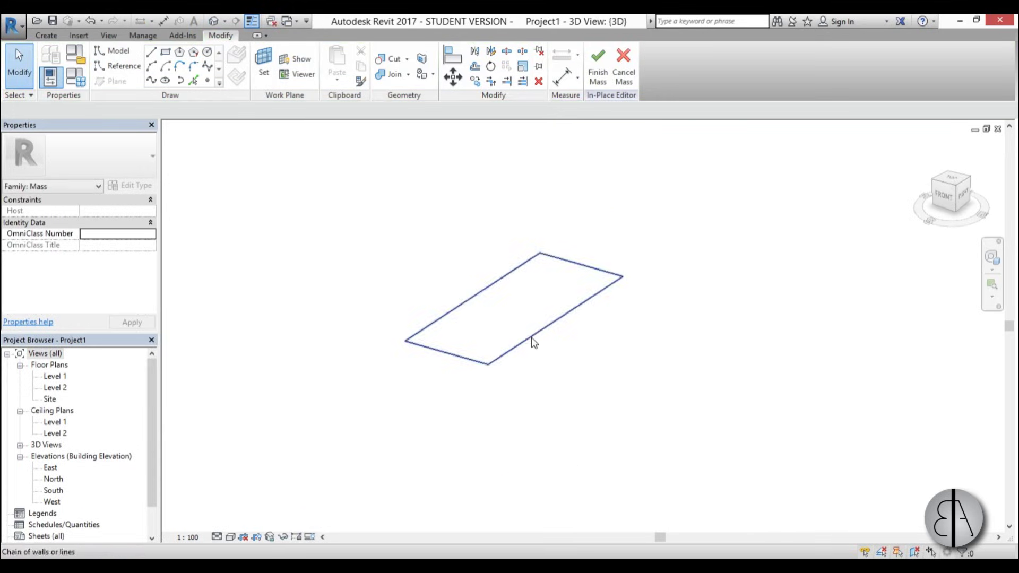
left_click(528, 340)
left_click(609, 62)
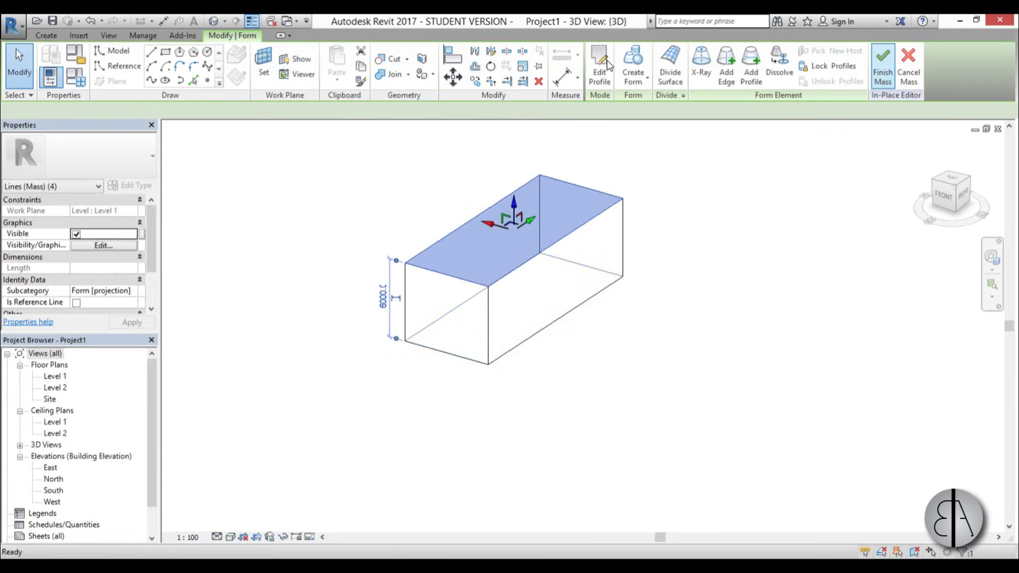
left_click_drag(511, 212, 510, 155)
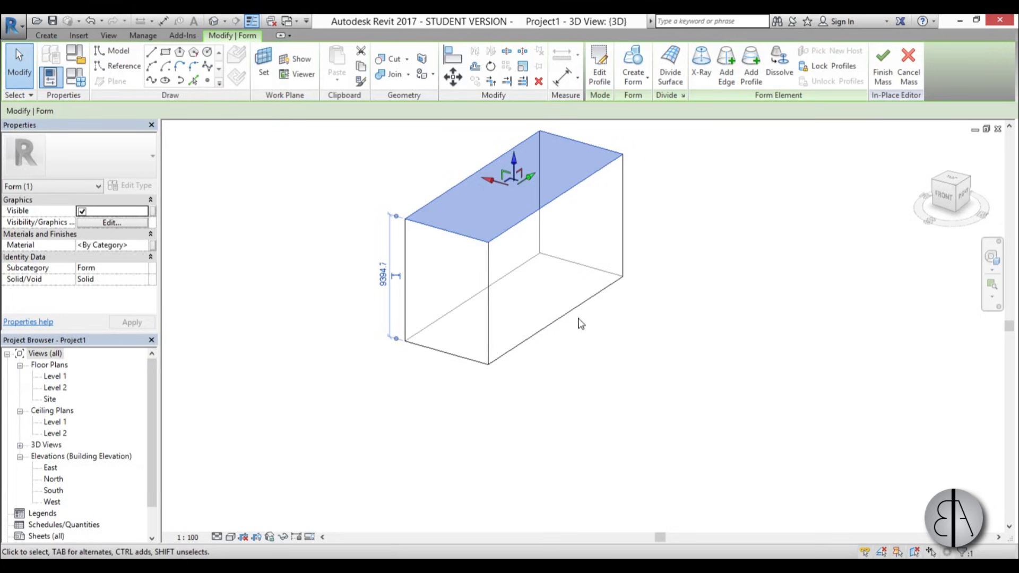
middle_click_drag(597, 337, 598, 371)
scroll(515, 317, "up", 2)
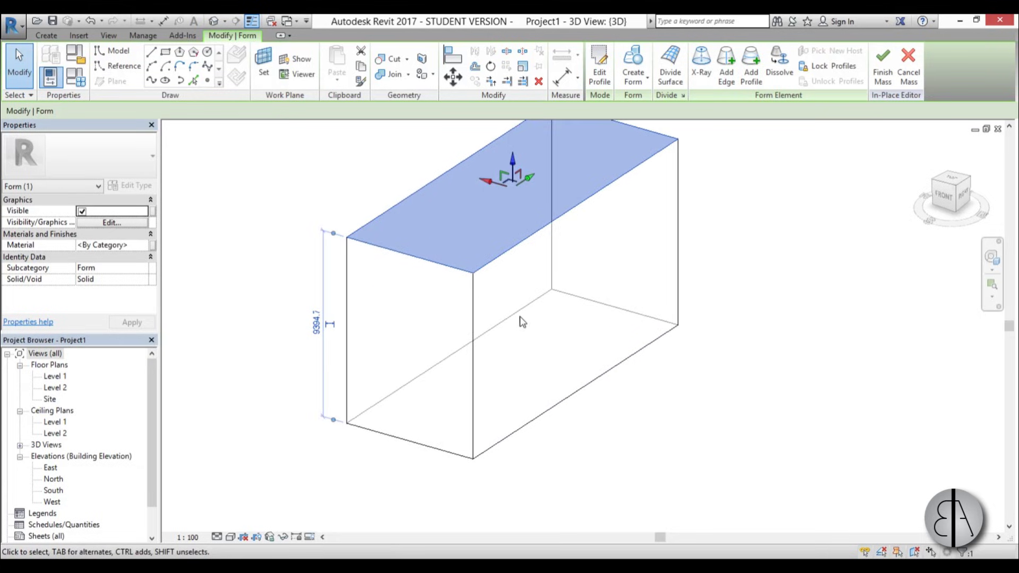
key("Escape")
scroll(546, 353, "down", 1)
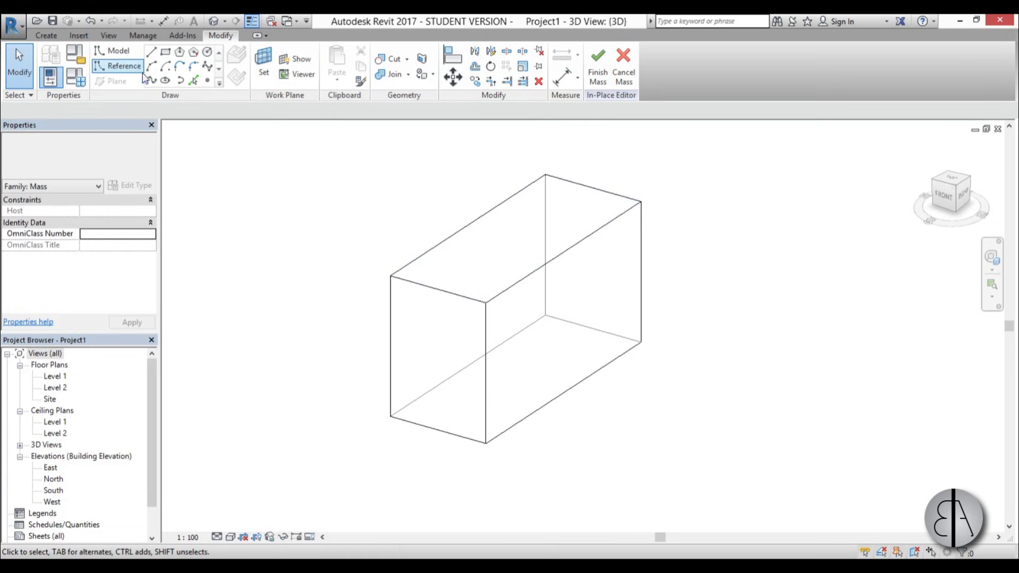
Set up reference-line drawing on faces with 3D Snapping enabled
left_click(119, 65)
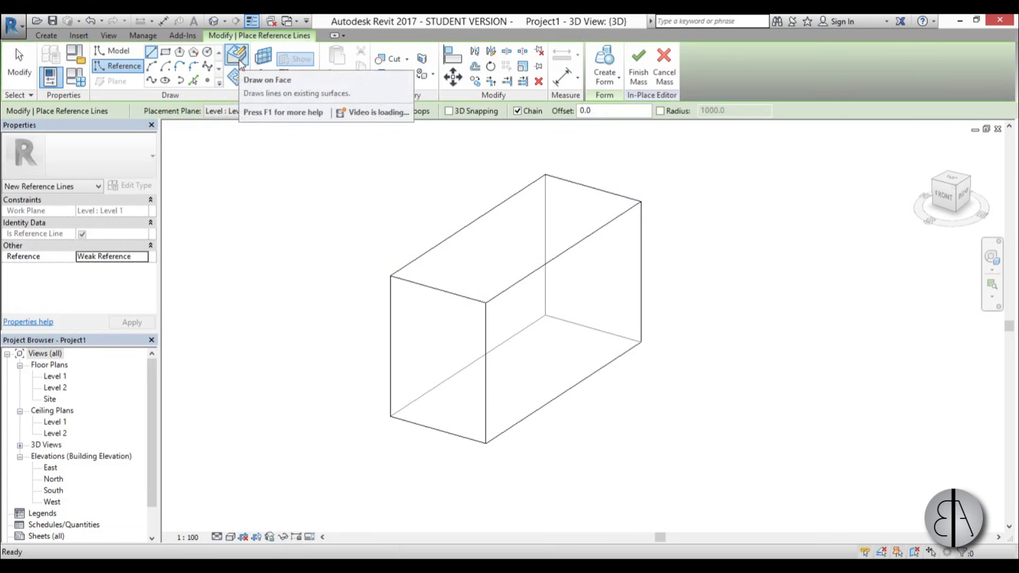
left_click(237, 64)
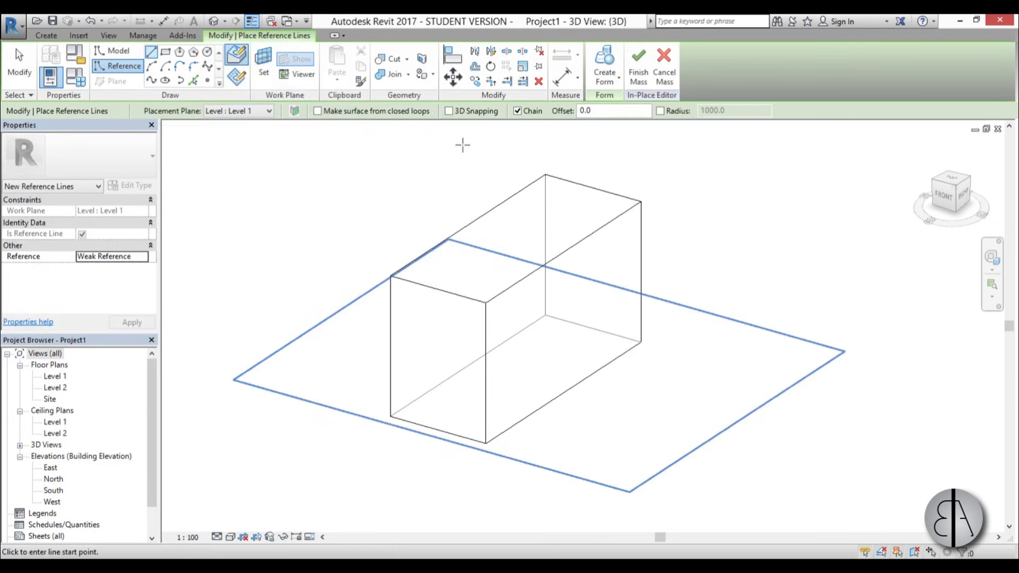
left_click(448, 111)
middle_click_drag(427, 337, 413, 257, "shift")
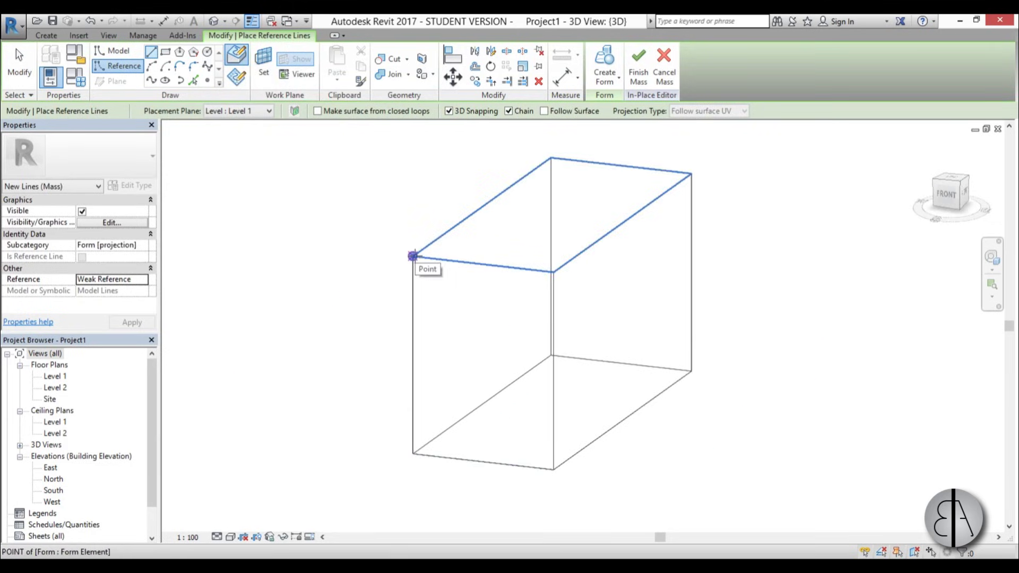
Draw a triangle of reference lines from a top corner, down an edge, to the other corner
left_click(413, 257)
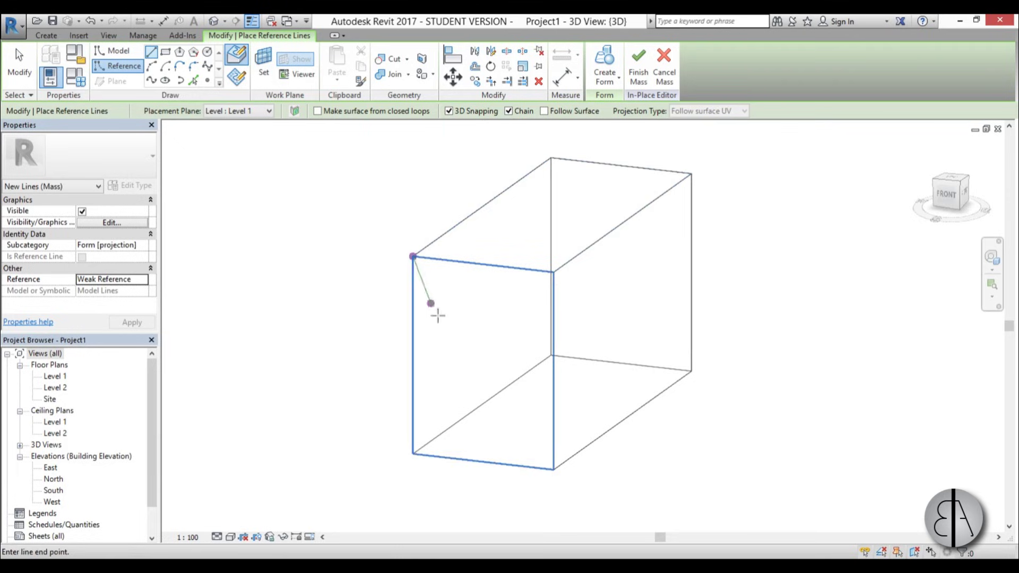
left_click(553, 345)
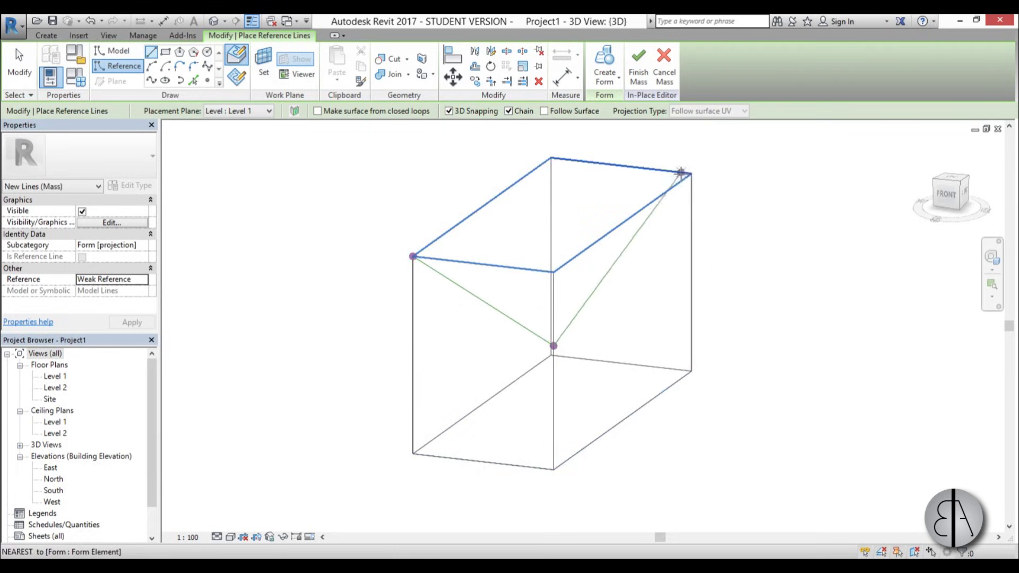
left_click(691, 173)
middle_click_drag(644, 286, 534, 379, "shift")
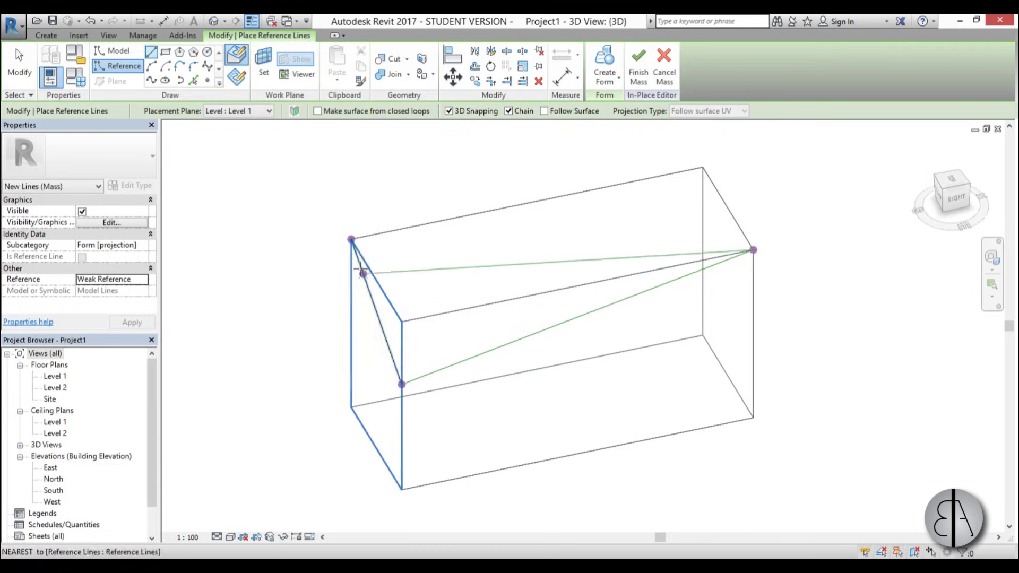
left_click(351, 239)
Add a reference line from a vertical-edge point to a box corner
middle_click_drag(499, 333, 462, 357, "shift")
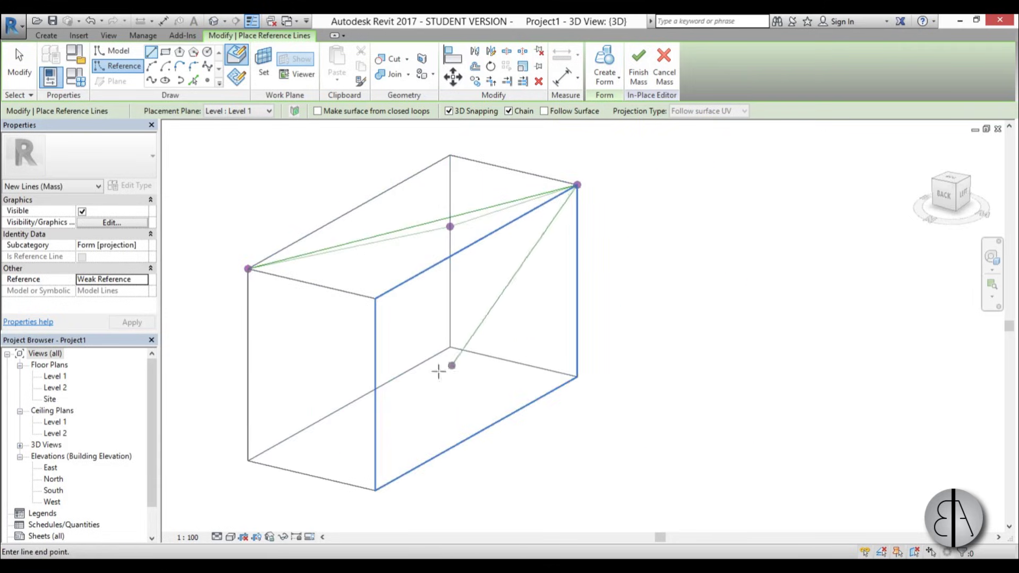
left_click(374, 380)
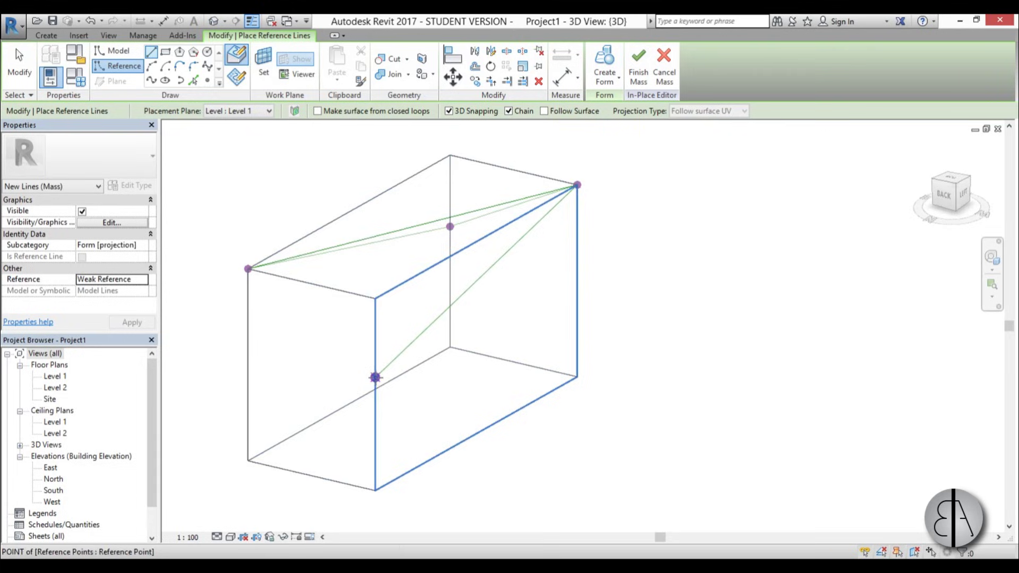
left_click(248, 268)
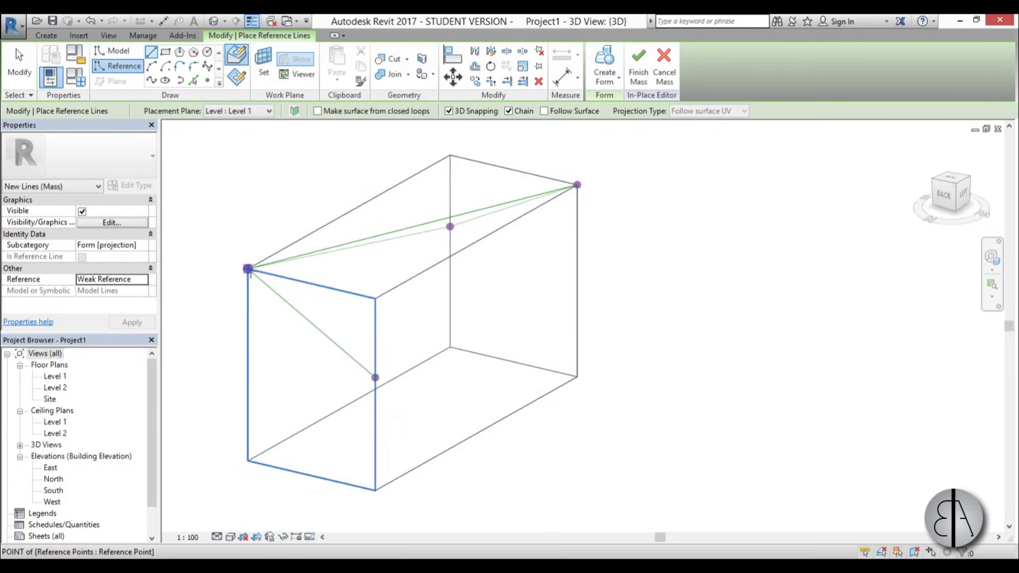
left_click(20, 63)
middle_click_drag(423, 285, 434, 258, "shift")
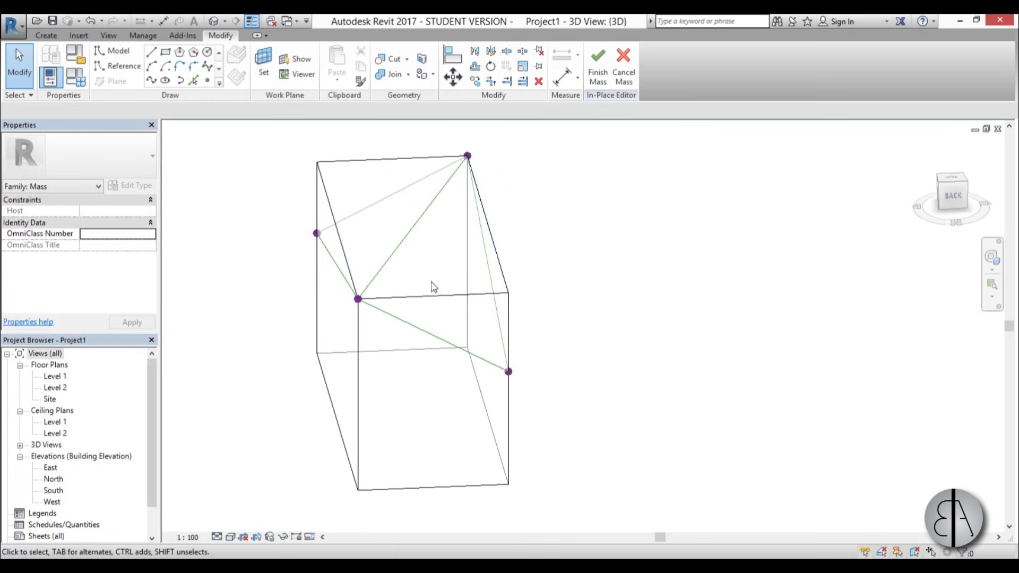
Select the box form, then the top reference point, while viewing the reference-line frame
key("Tab")
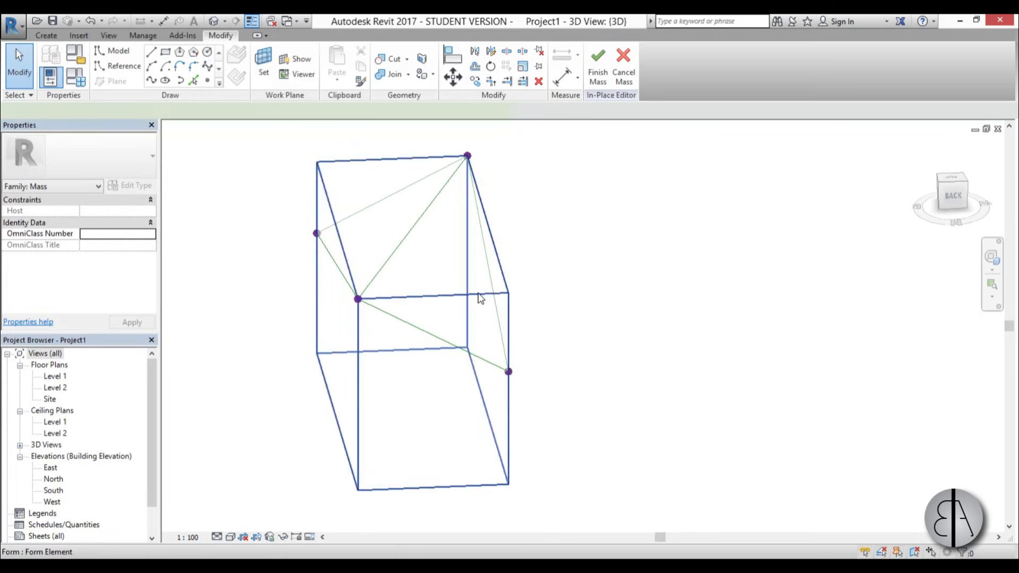
left_click(482, 295)
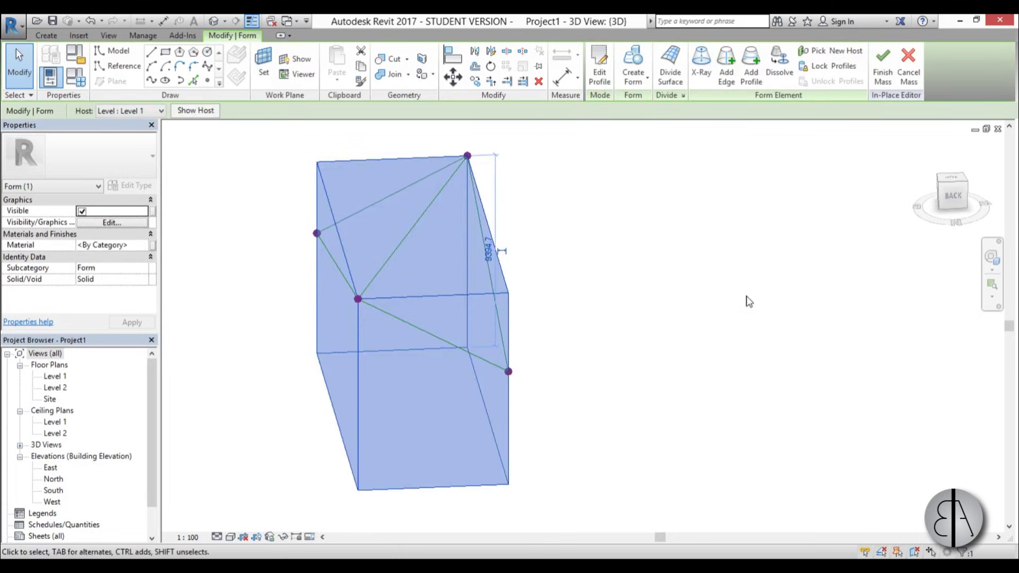
left_click(749, 301)
middle_click_drag(639, 306, 566, 198, "shift")
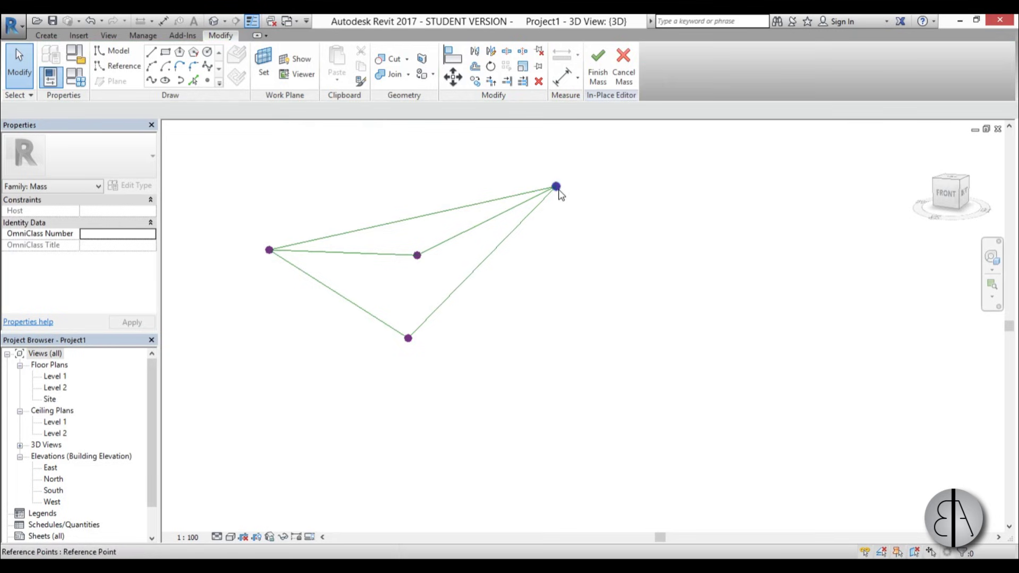
left_click(553, 186)
middle_click_drag(557, 235, 478, 419)
left_click(486, 416)
scroll(403, 364, "up", 3)
middle_click_drag(405, 366, 389, 424)
Select the three-line reference chain and create a form to get its shape options
key("Tab")
left_click(502, 385)
left_click(455, 332, "ctrl")
left_click(605, 63)
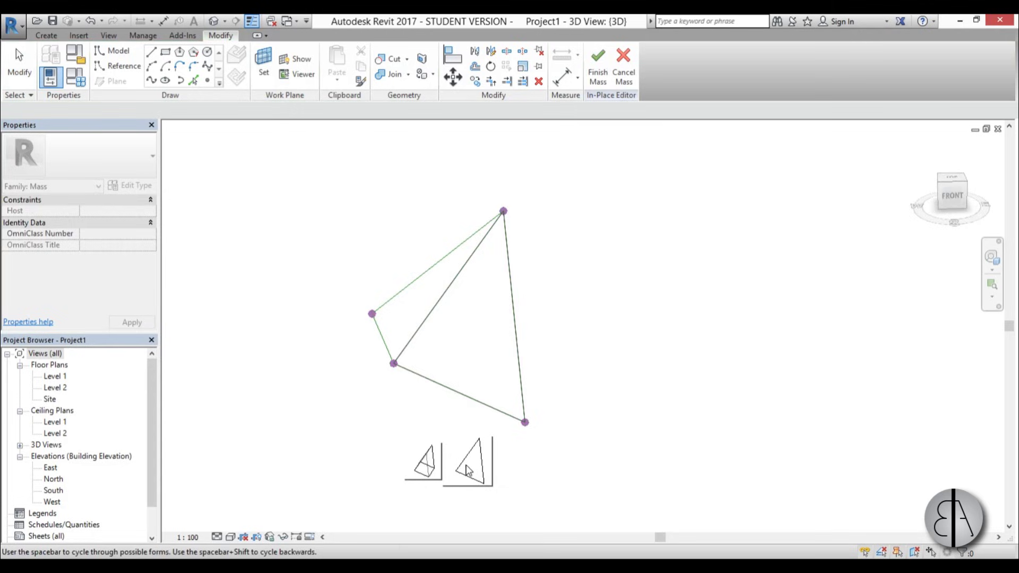
Choose the second form option for a triangular surface and show it in Consistent Colors
left_click(466, 474)
middle_click_drag(337, 432, 456, 382, "shift")
left_click(232, 535)
left_click(258, 511)
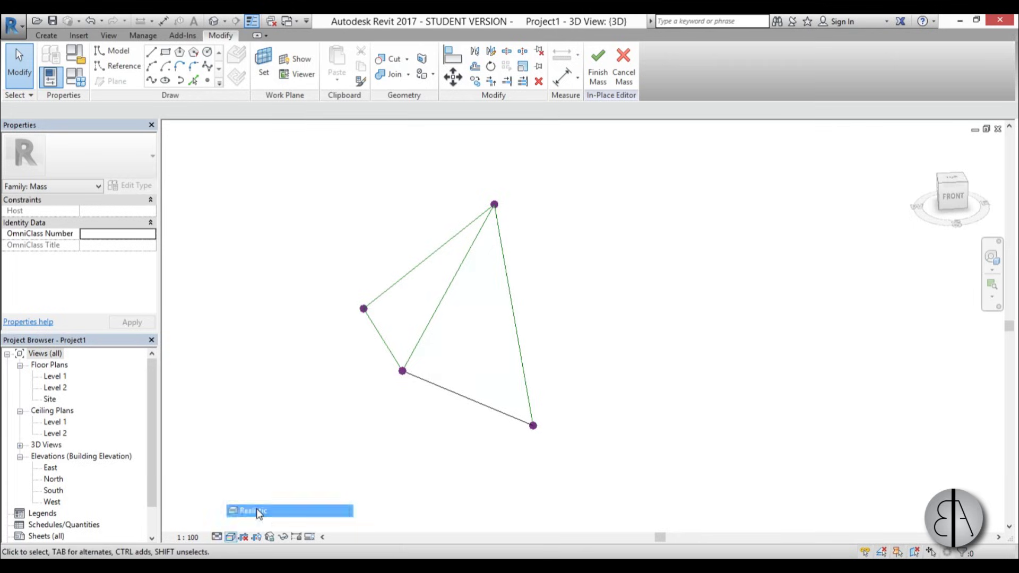
middle_click_drag(598, 357, 726, 421, "shift")
Try Shaded display, then return to Consistent Colors and inspect the surface
left_click(230, 536)
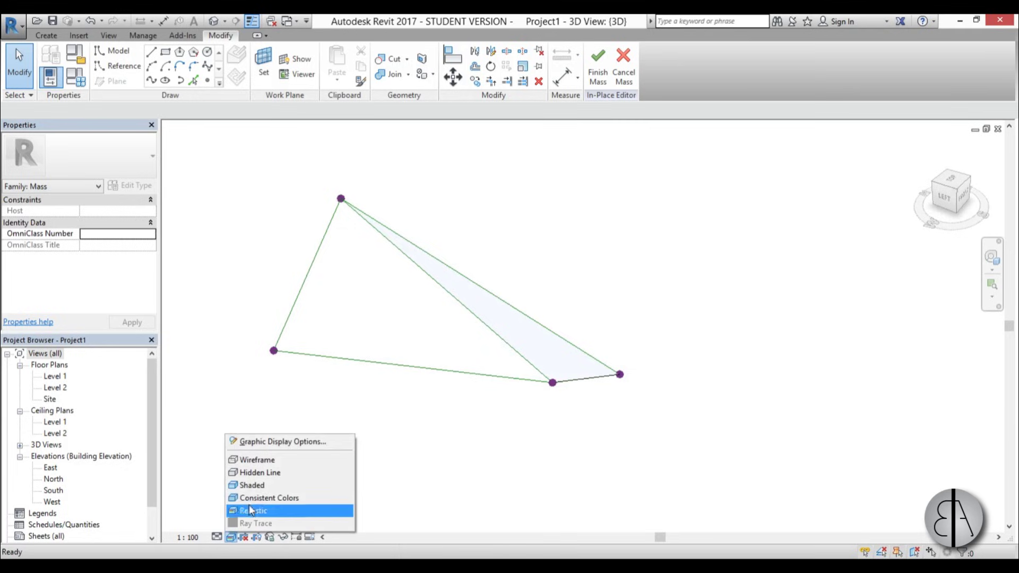
left_click(260, 488)
middle_click_drag(592, 443, 378, 502, "shift")
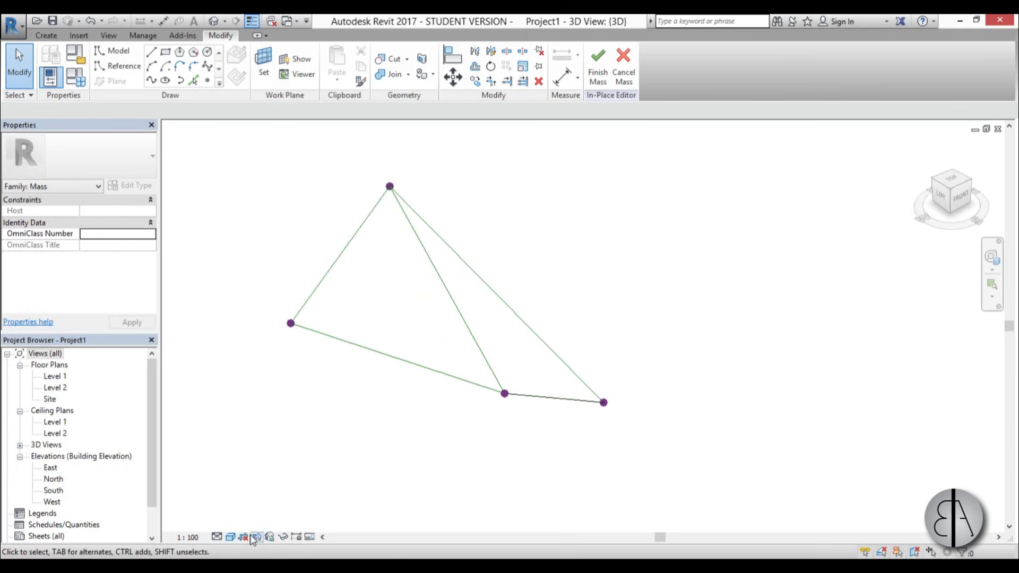
left_click(230, 536)
left_click(247, 503)
middle_click_drag(587, 400, 478, 359, "shift")
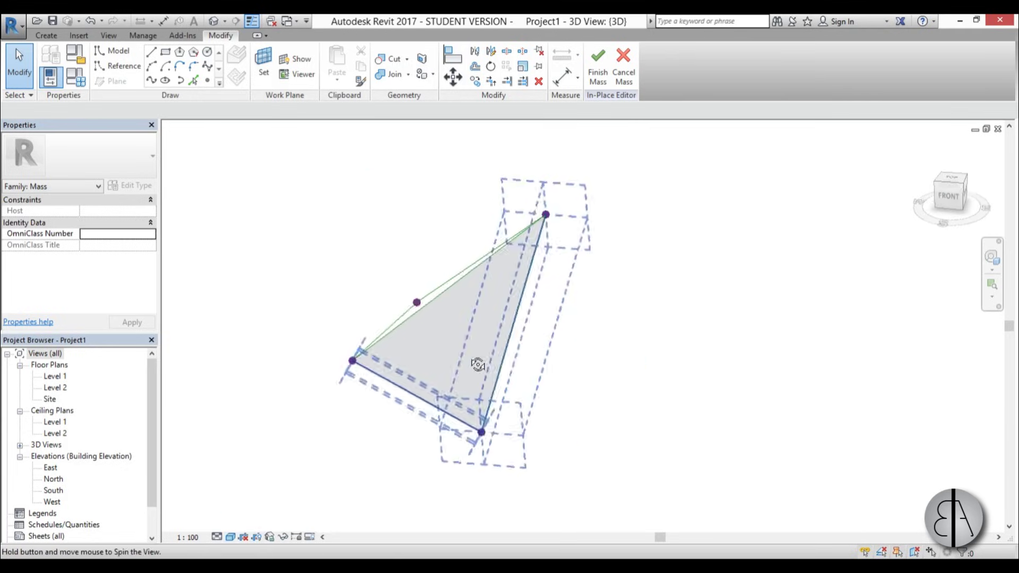
middle_click_drag(419, 433, 558, 441, "shift")
Make a second flat triangular surface from three reference lines, then open the Site plan
left_click(400, 366)
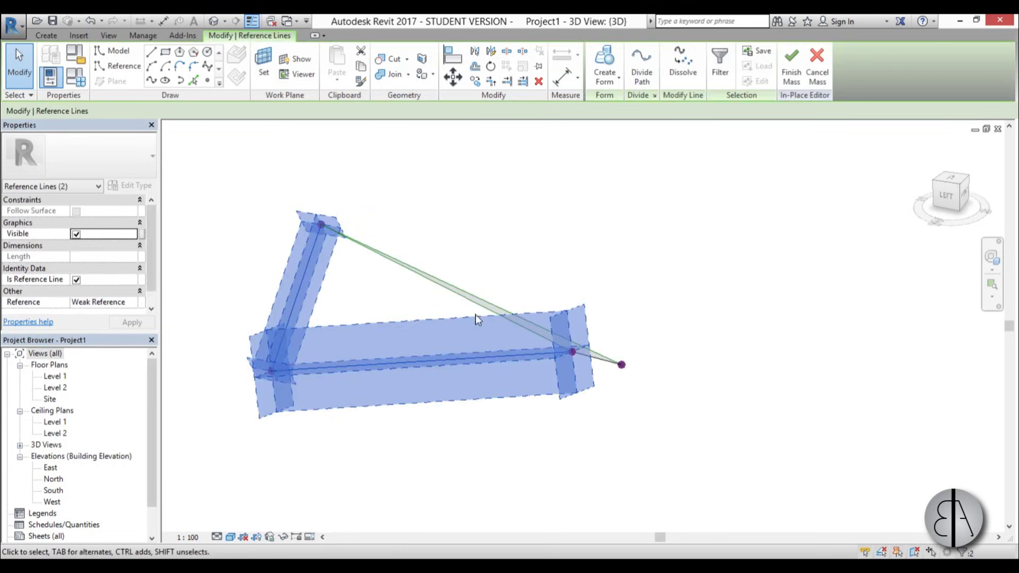
left_click(476, 309, "ctrl")
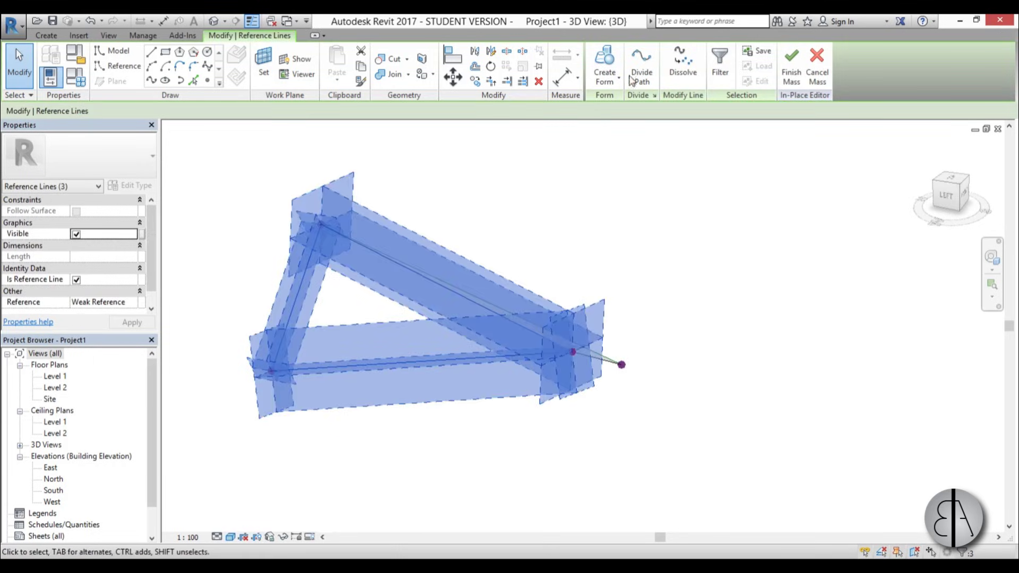
left_click(605, 63)
left_click(318, 475)
mouse_move(628, 355)
middle_mouse_down("shift")
mouse_move(682, 348)
mouse_move(575, 253)
mouse_move(679, 297)
mouse_move(812, 229)
mouse_move(637, 212)
mouse_move(527, 318)
mouse_move(587, 376)
mouse_move(407, 464)
mouse_move(409, 503)
middle_mouse_up("shift")
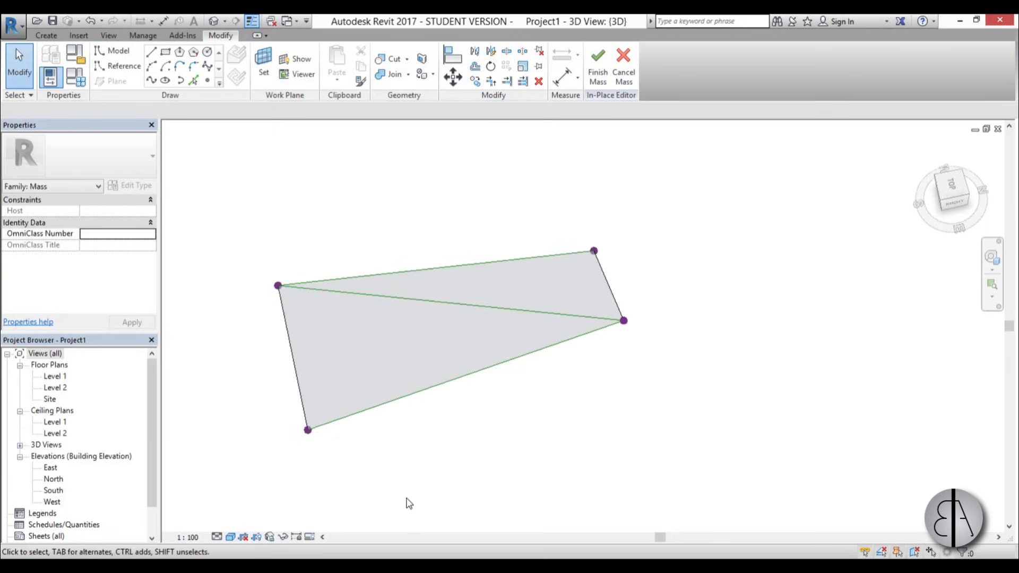
middle_click_drag(484, 329, 571, 276, "shift")
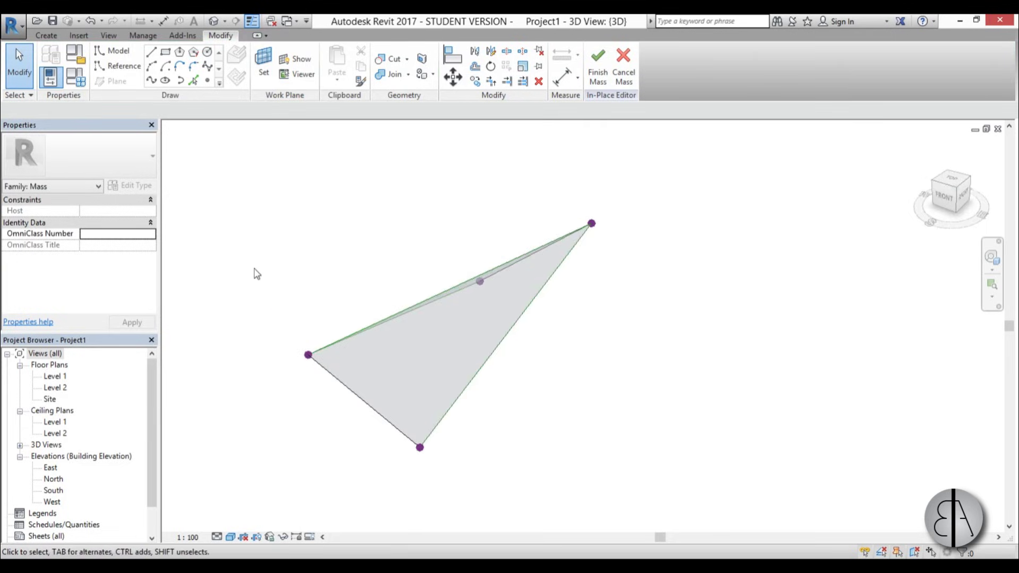
middle_click_drag(622, 354, 659, 460, "shift")
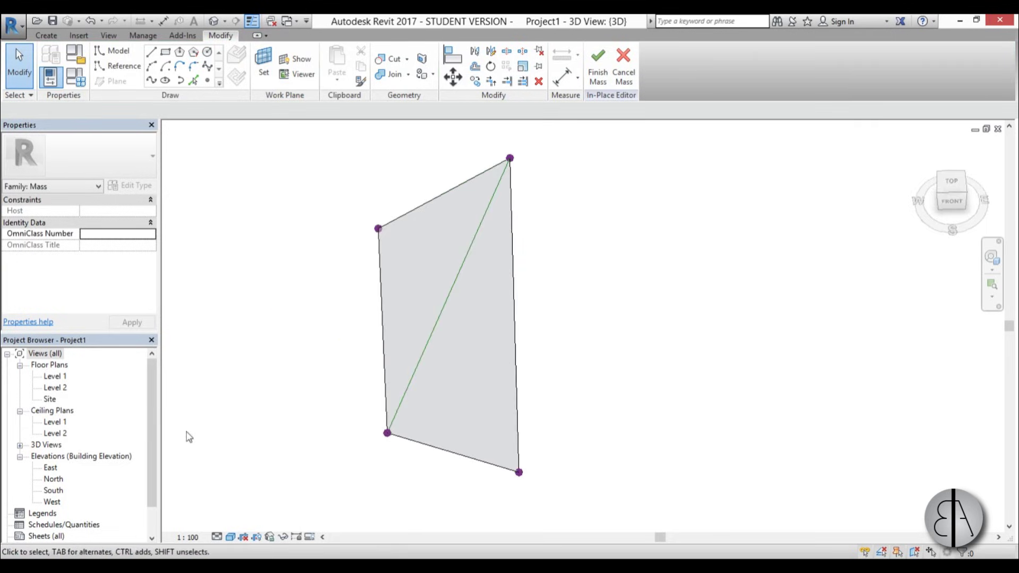
double_click(50, 399)
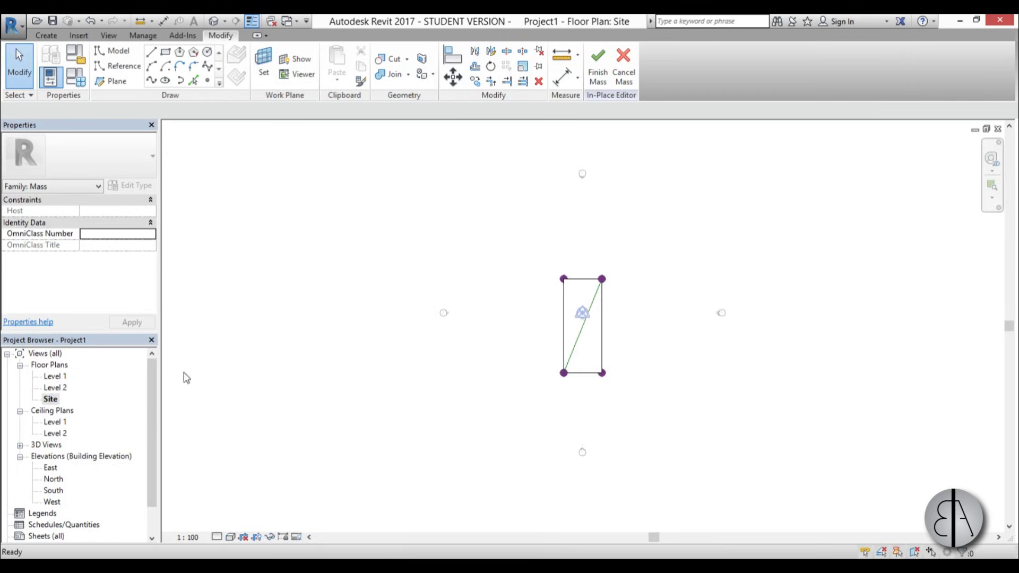
Start rectangle model lines with Level 1 set as the work plane
left_click(113, 50)
left_click(165, 52)
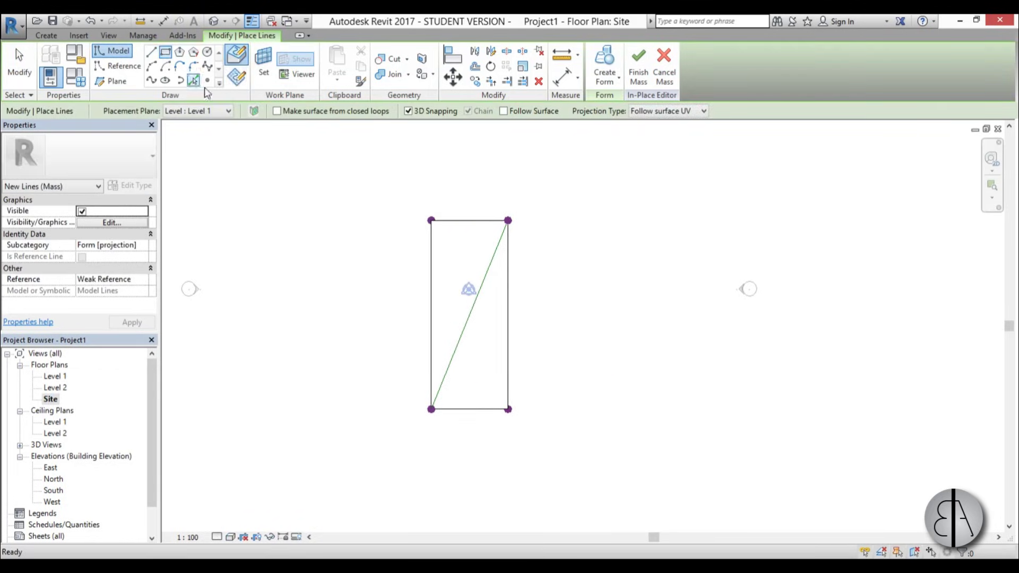
left_click(264, 77)
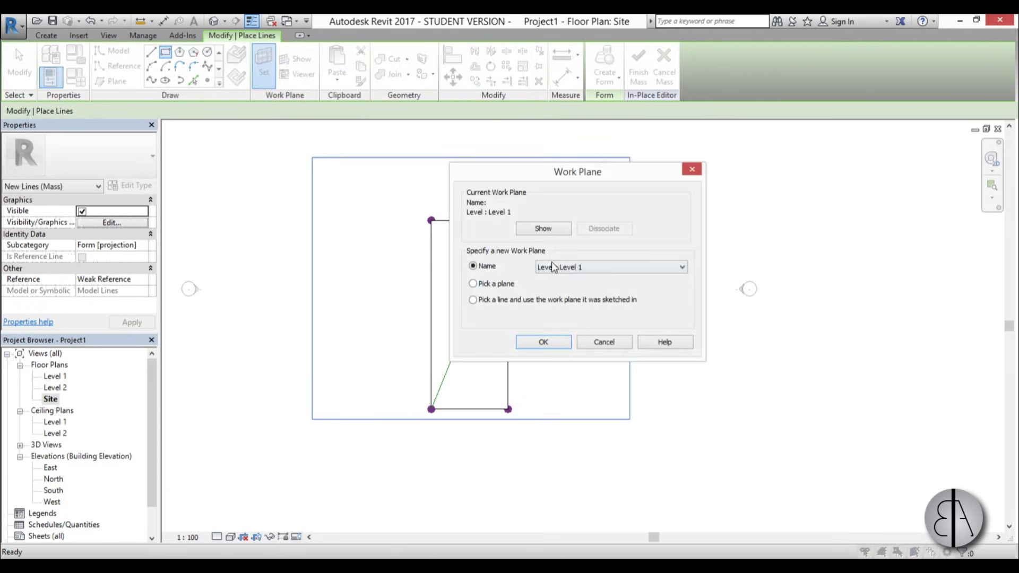
left_click(557, 342)
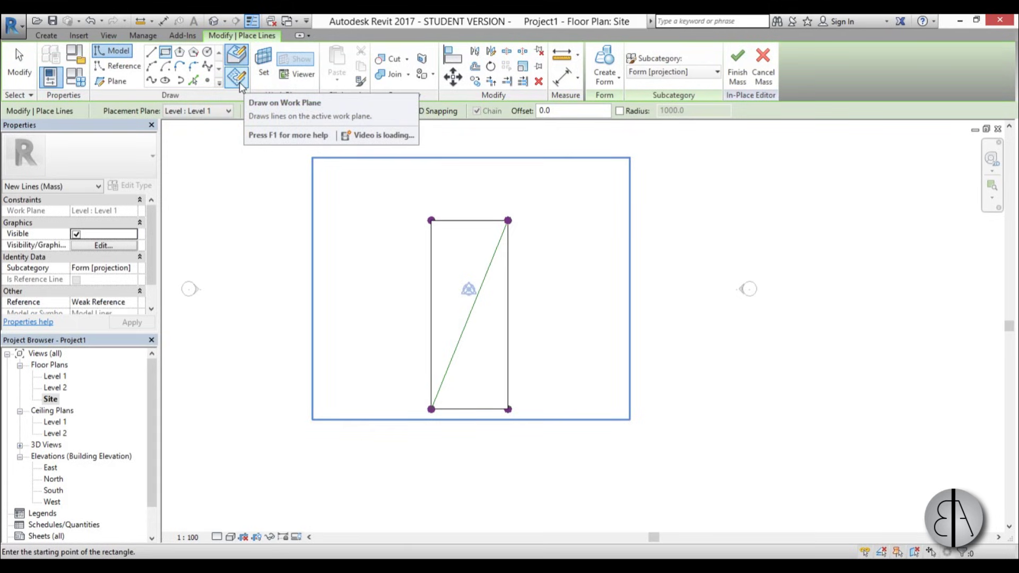
scroll(425, 264, "up", 2)
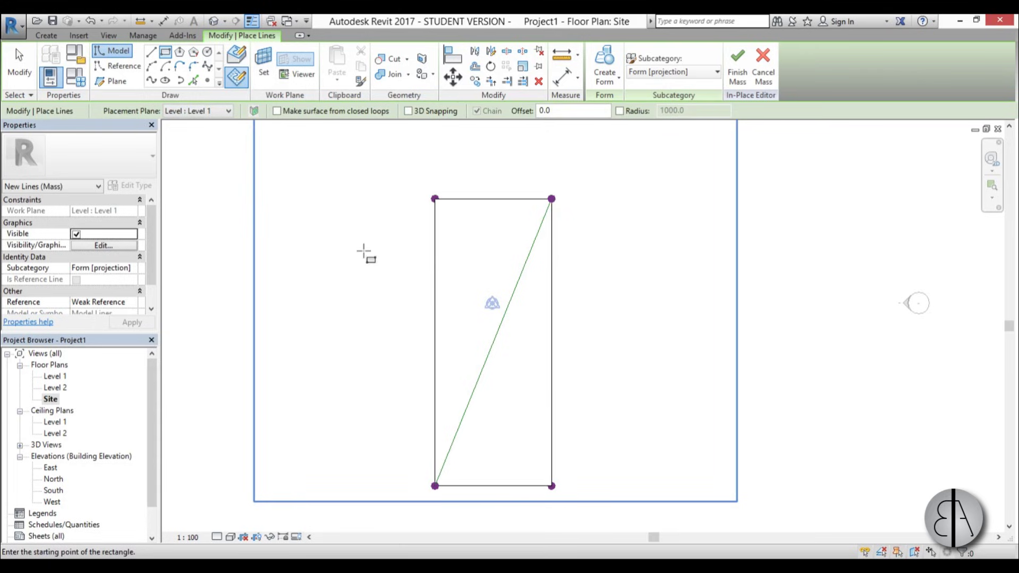
Draw two thin 14000-long rectangles across the mass and return to the 3D view
left_click(389, 283)
left_click(627, 290)
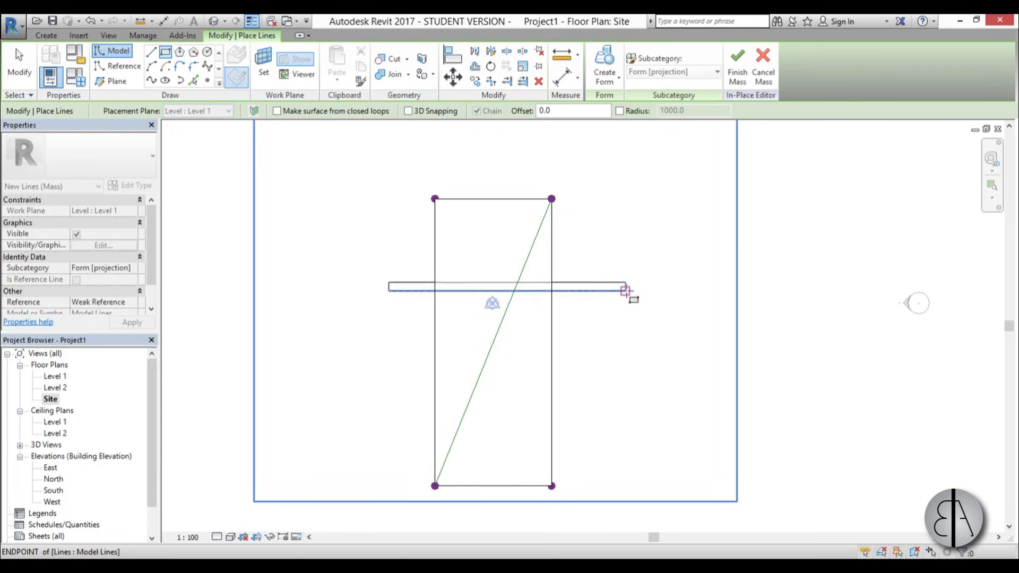
left_click(389, 384)
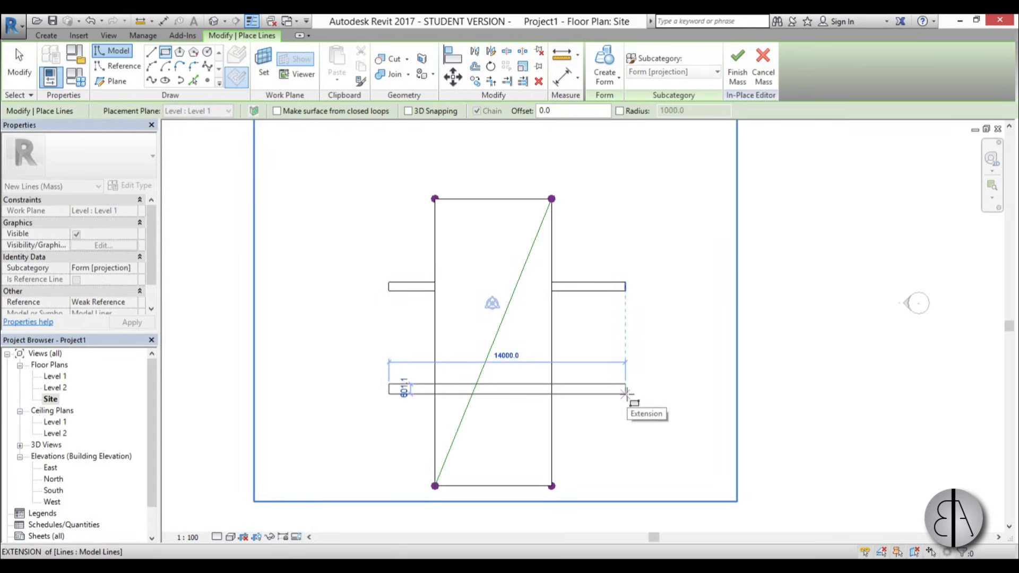
left_click(627, 394)
key("Escape")
key("Escape")
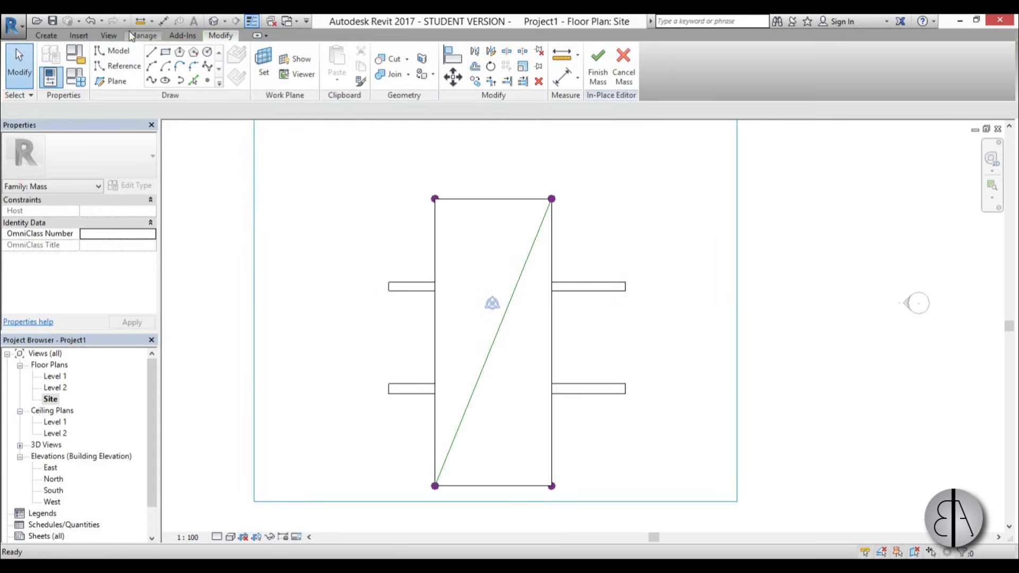
left_click(214, 22)
middle_click_drag(514, 337, 502, 378, "shift")
key("Tab")
Extrude the upper rectangle into a box and make it a void that cuts the surface
left_click(501, 379)
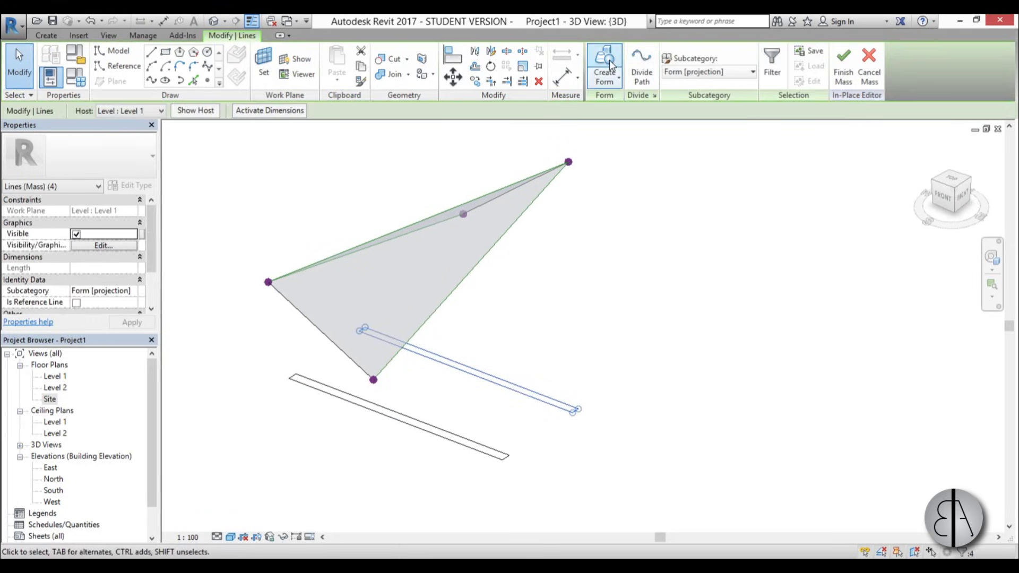
left_click(608, 68)
left_click_drag(468, 287, 470, 149)
middle_click_drag(539, 284, 628, 430, "shift")
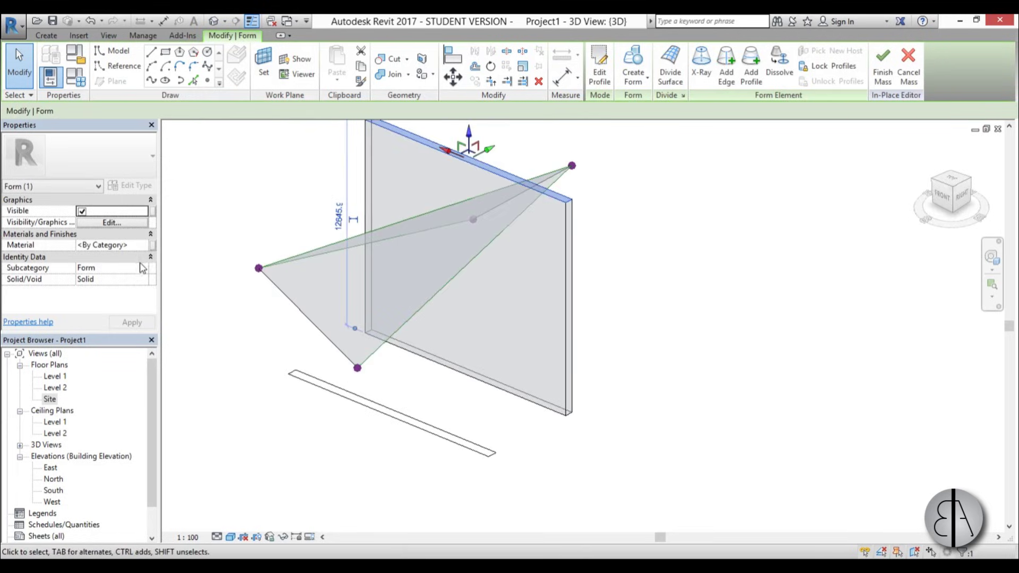
left_click(141, 278)
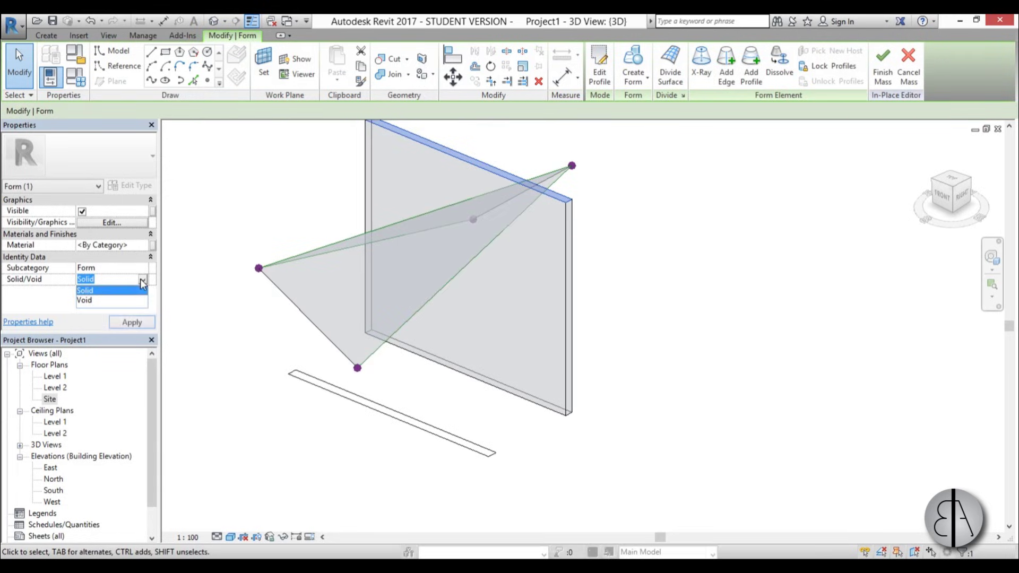
left_click(93, 301)
left_click(619, 449)
middle_click_drag(619, 449, 518, 391, "shift")
Extrude the lower rectangle and set it to Void to cut the second slot
left_click(518, 395)
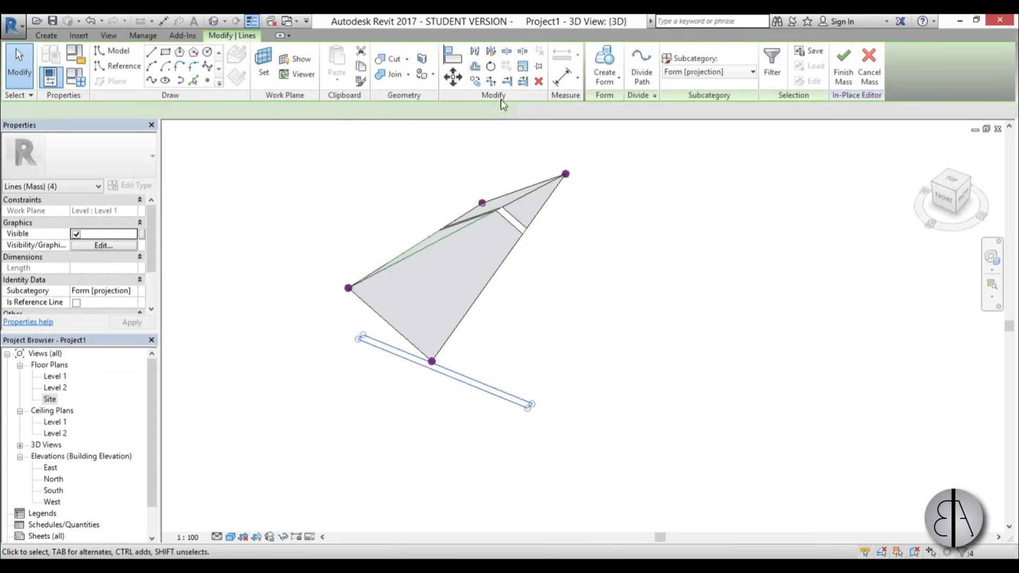
left_click(605, 66)
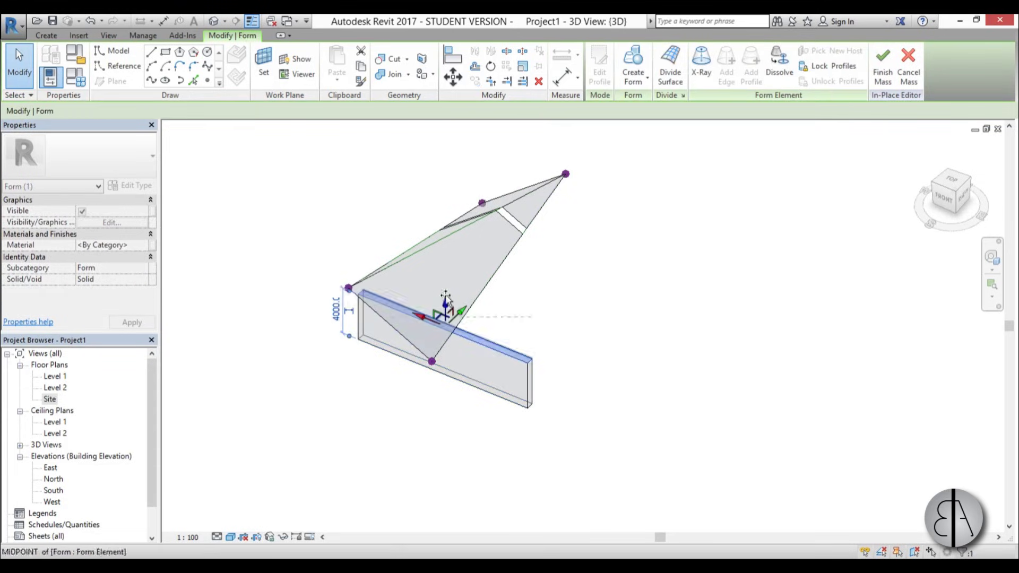
middle_click_drag(439, 169, 276, 341, "shift")
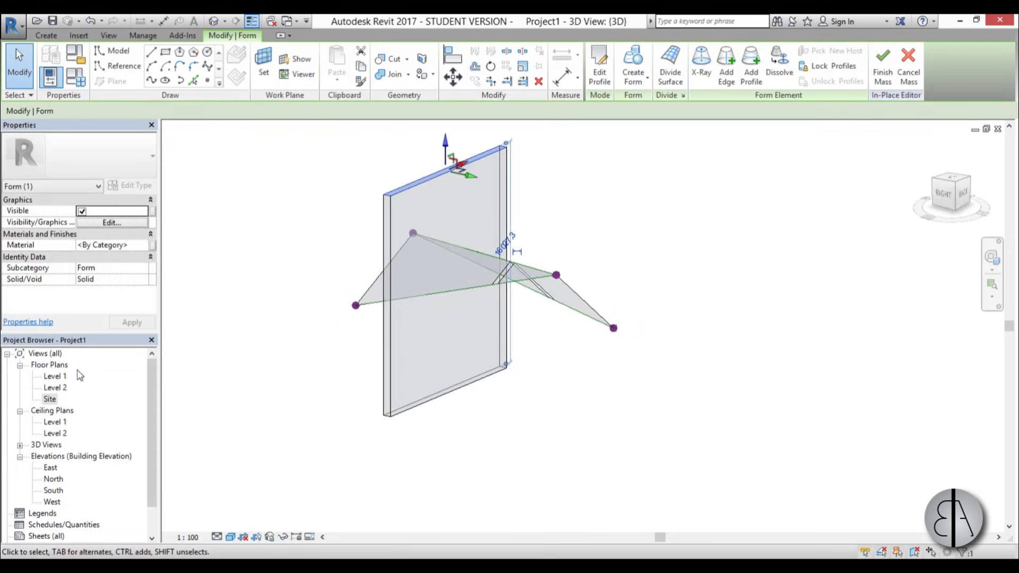
left_click(141, 279)
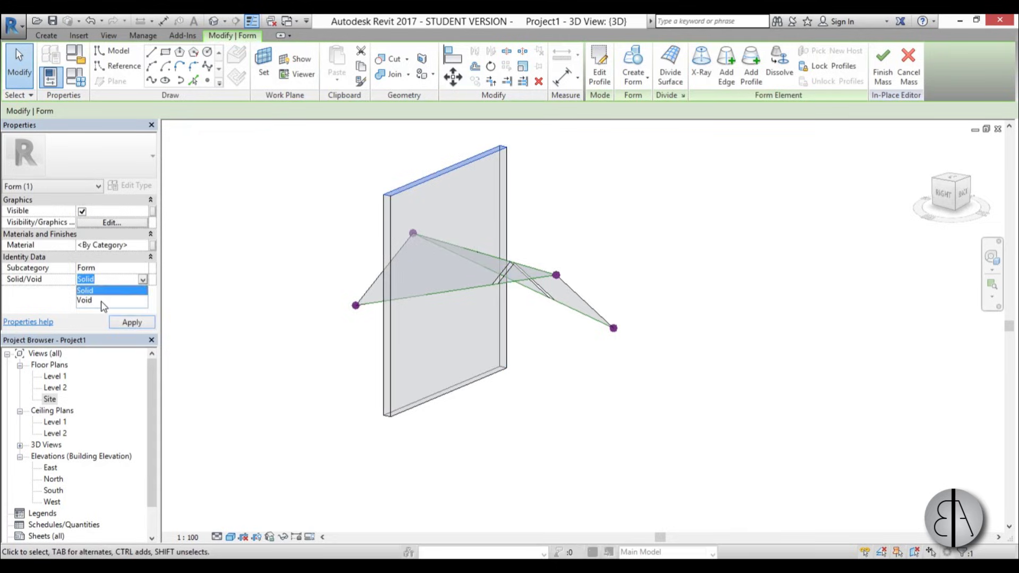
left_click(101, 300)
left_click(227, 393)
middle_click_drag(228, 393, 511, 375, "shift")
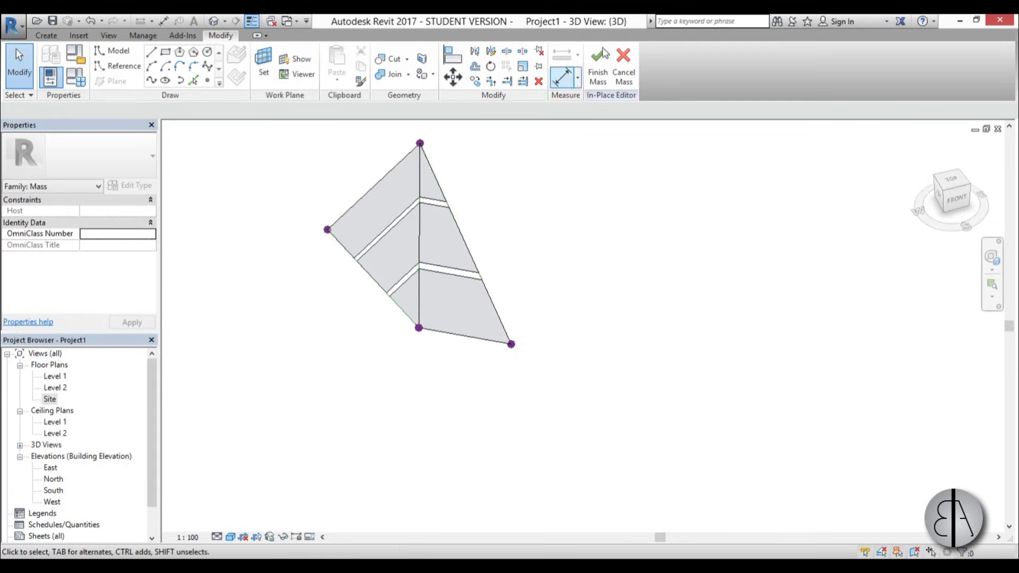
Finish editing the mass, dismiss the mesh warning, and bring the mass into view
left_click(602, 77)
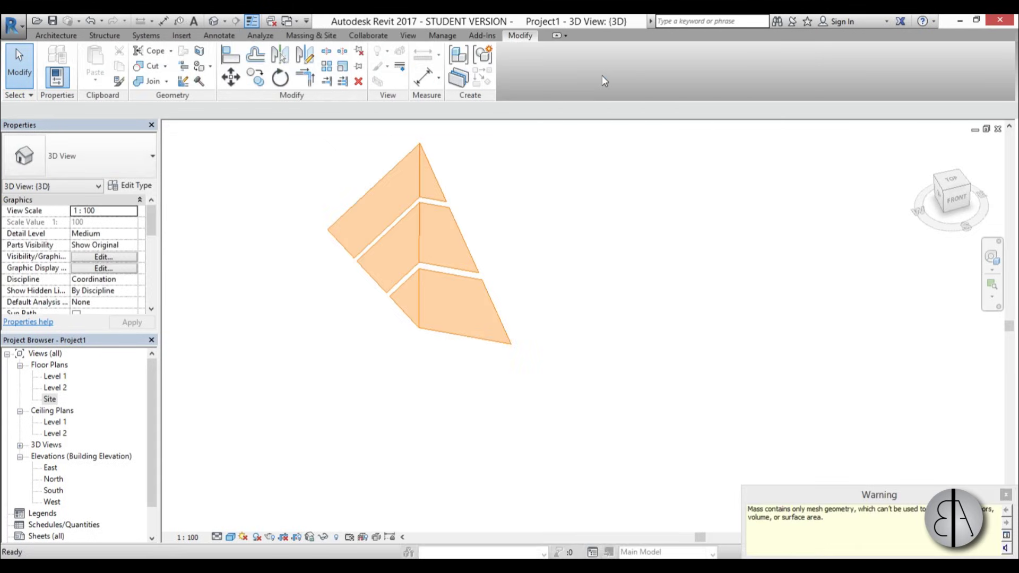
left_click(1005, 495)
middle_click_drag(620, 228, 396, 265, "shift")
middle_click_drag(309, 359, 351, 365)
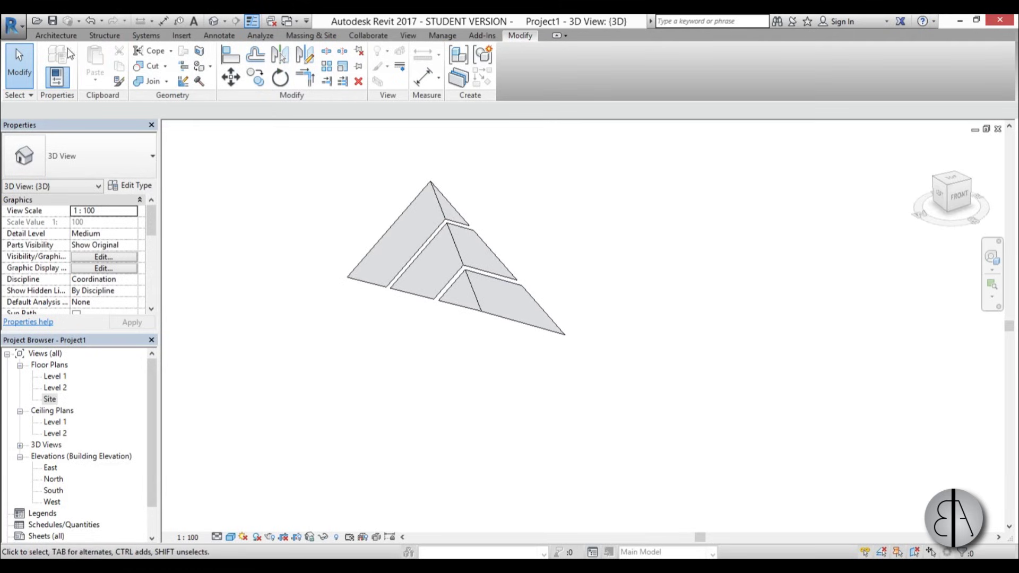
Place Generic 400mm roofs by face on all strips of the mass surface
left_click(53, 35)
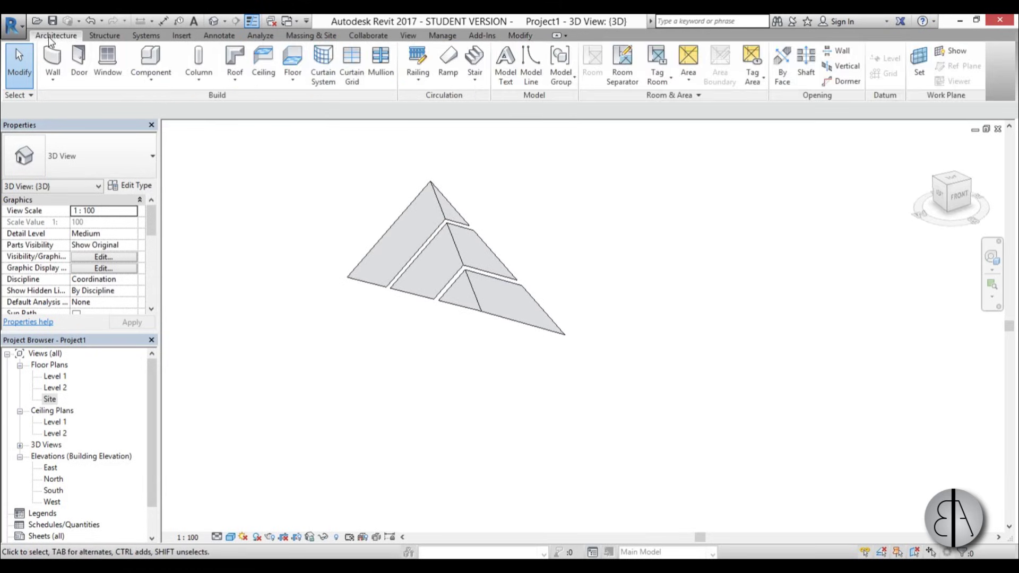
left_click(237, 83)
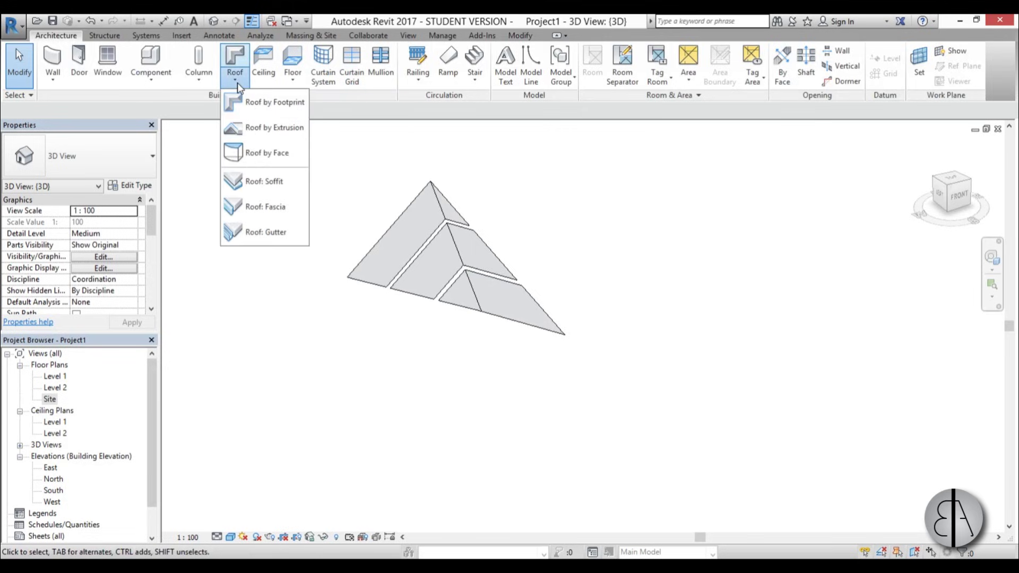
left_click(259, 159)
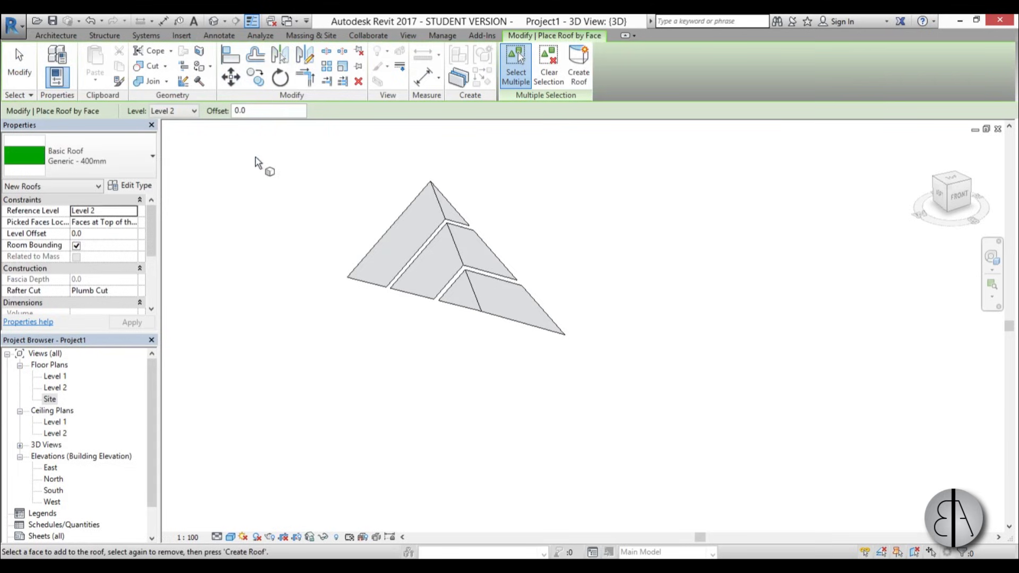
left_click(400, 216)
left_click(531, 320)
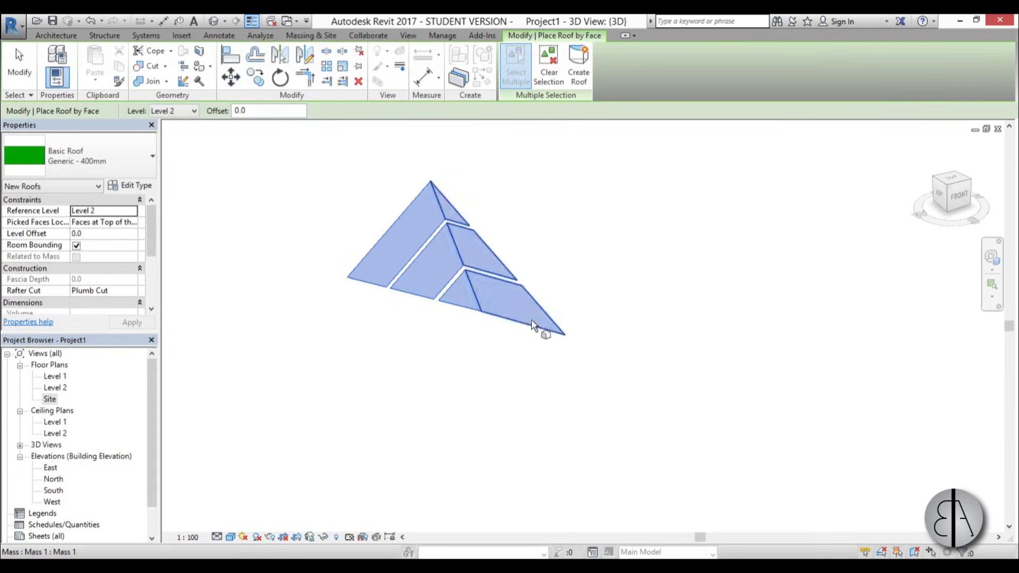
left_click(579, 74)
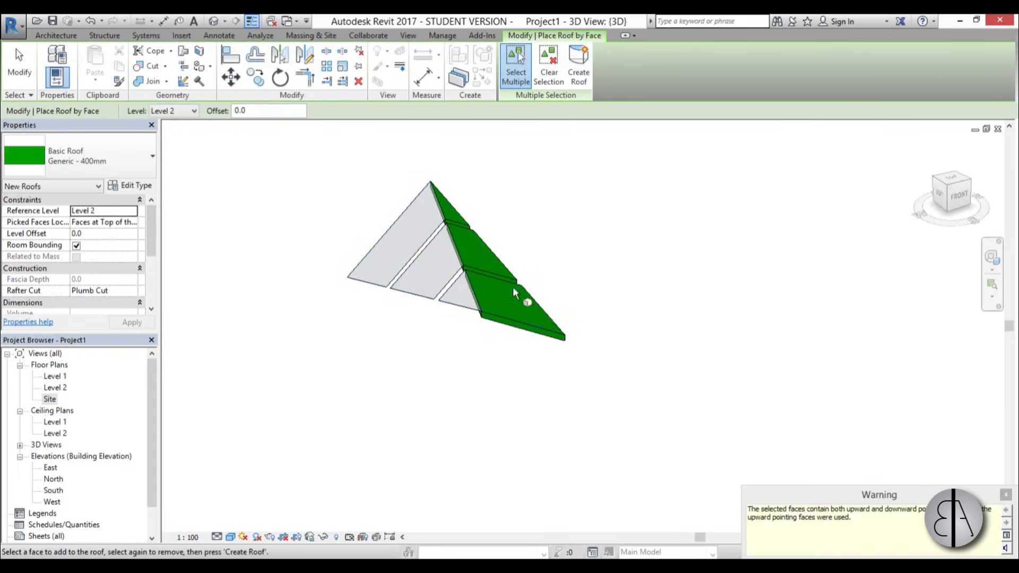
left_click(455, 311)
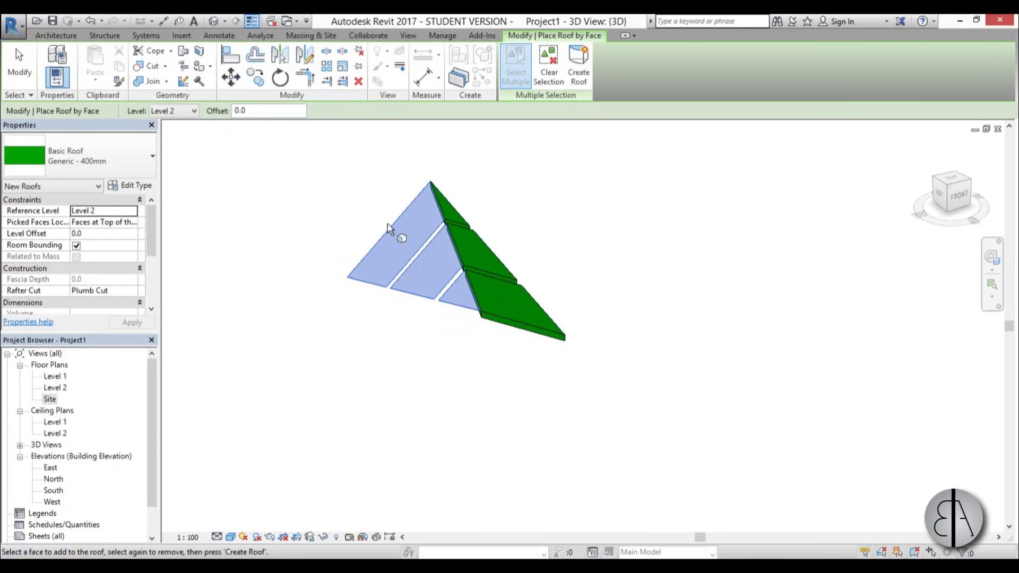
left_click(578, 74)
left_click(20, 64)
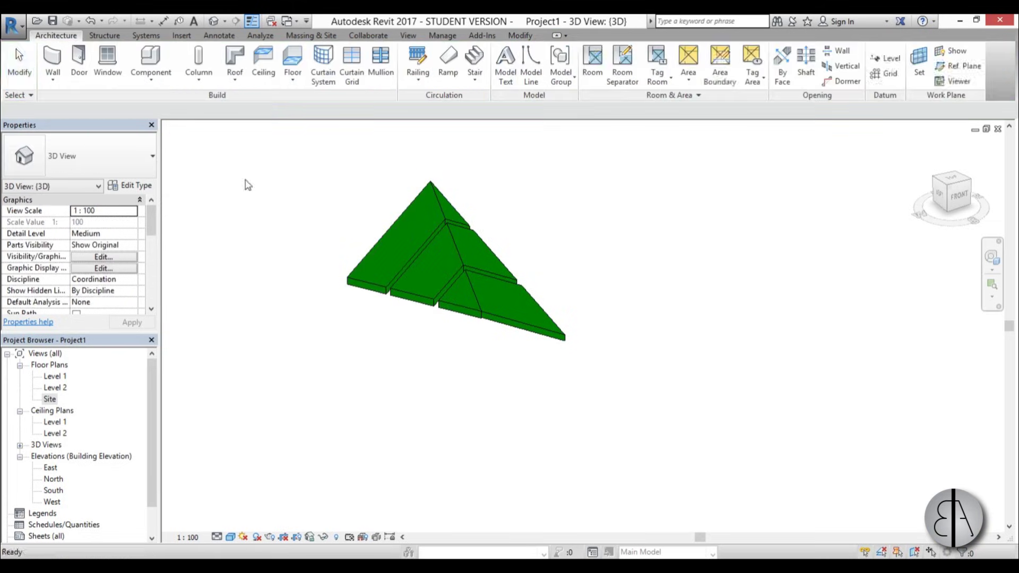
Open the Level 1 floor plan and set its underlay base level to Level 2
mouse_move(493, 364)
middle_mouse_down("shift")
mouse_move(466, 164)
mouse_move(429, 307)
mouse_move(662, 457)
mouse_move(479, 375)
middle_mouse_up("shift")
scroll(390, 345, "up", 2)
middle_click_drag(390, 345, 336, 424, "shift")
double_click(52, 377)
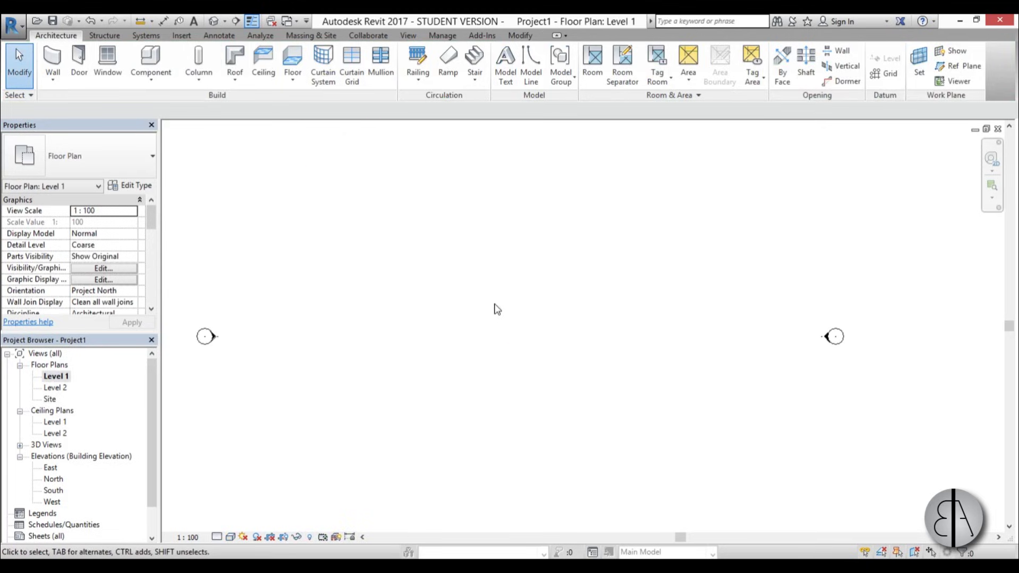
left_click_drag(149, 220, 152, 257)
left_click(133, 234)
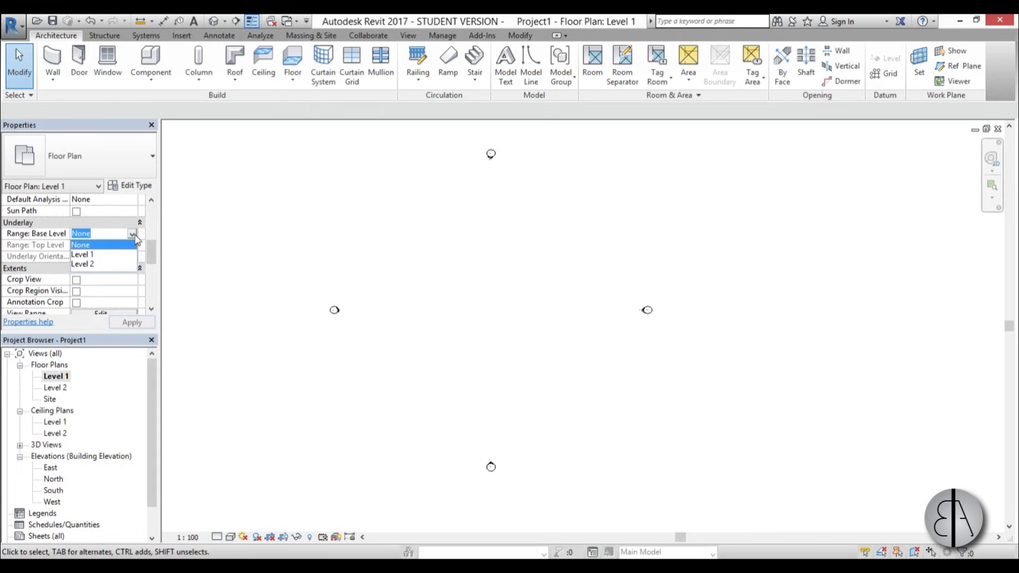
left_click(83, 265)
scroll(506, 329, "up", 4)
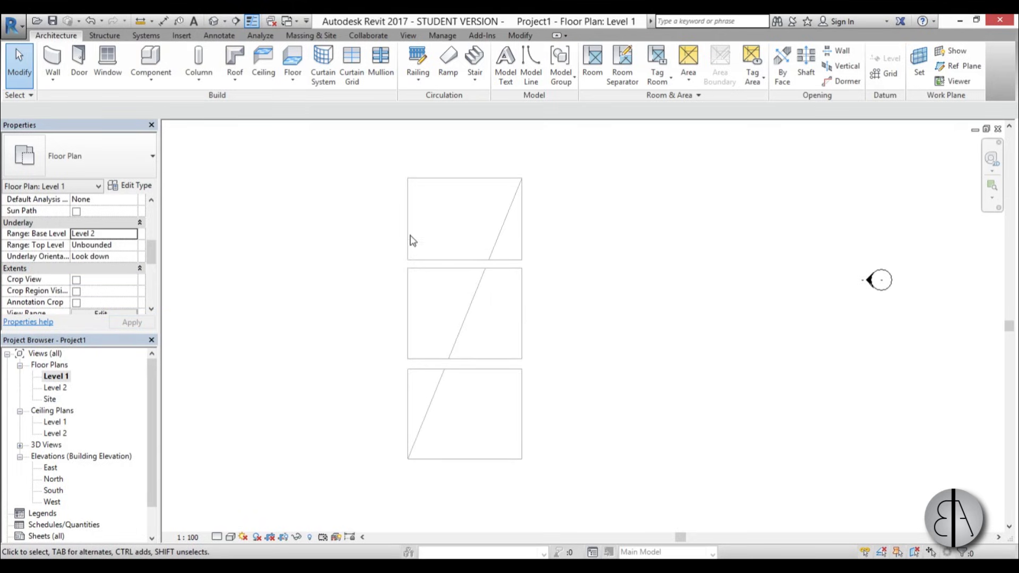
Set up rectangle walls with Finish Face: Exterior location line and Level 2 height
left_click(53, 60)
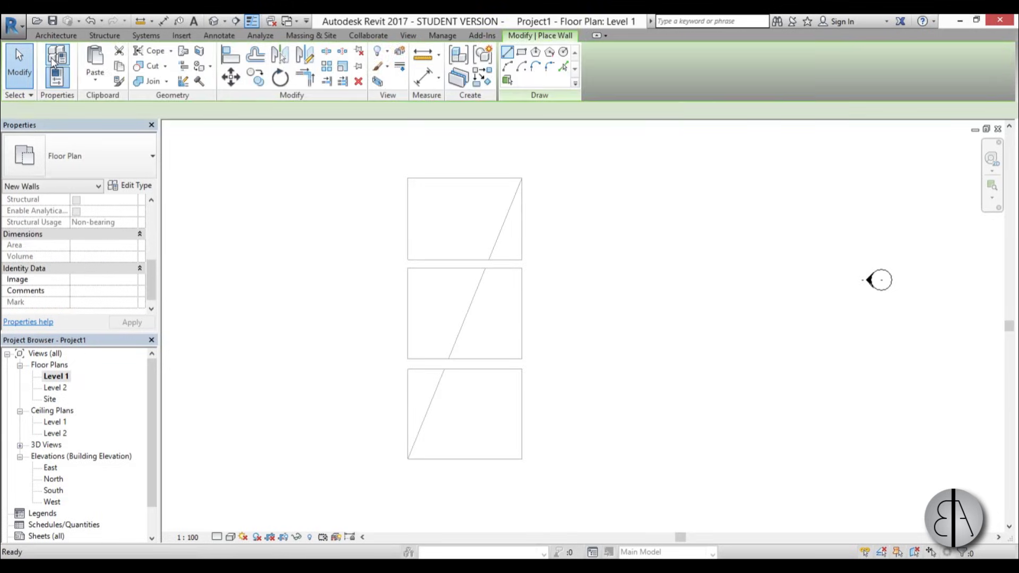
left_click(522, 53)
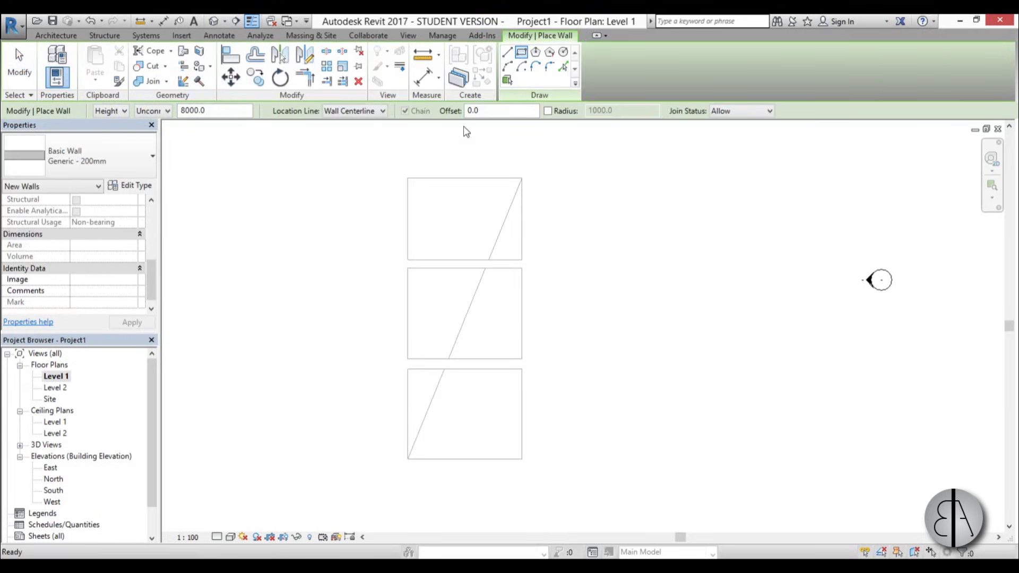
left_click(344, 112)
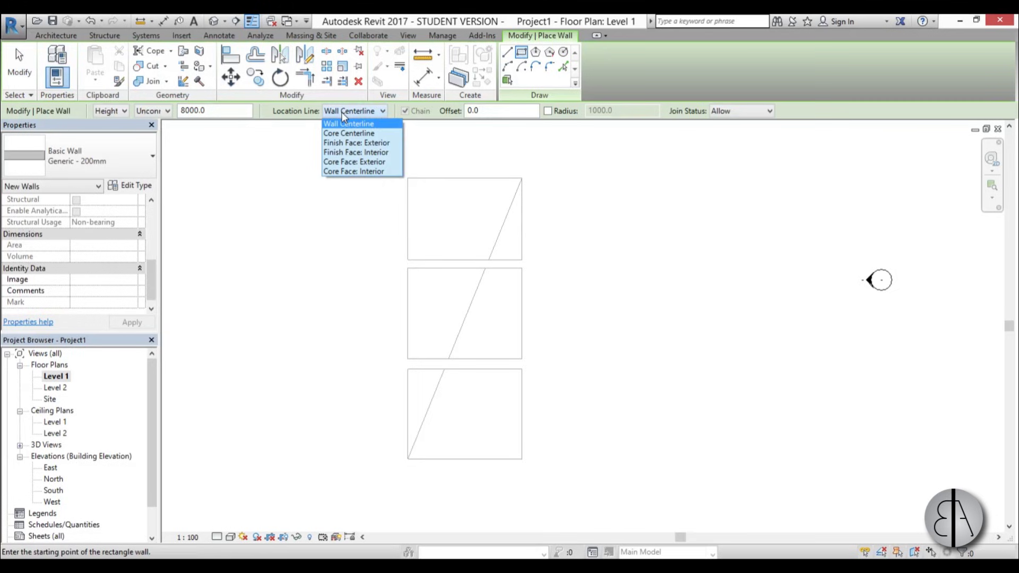
left_click(344, 146)
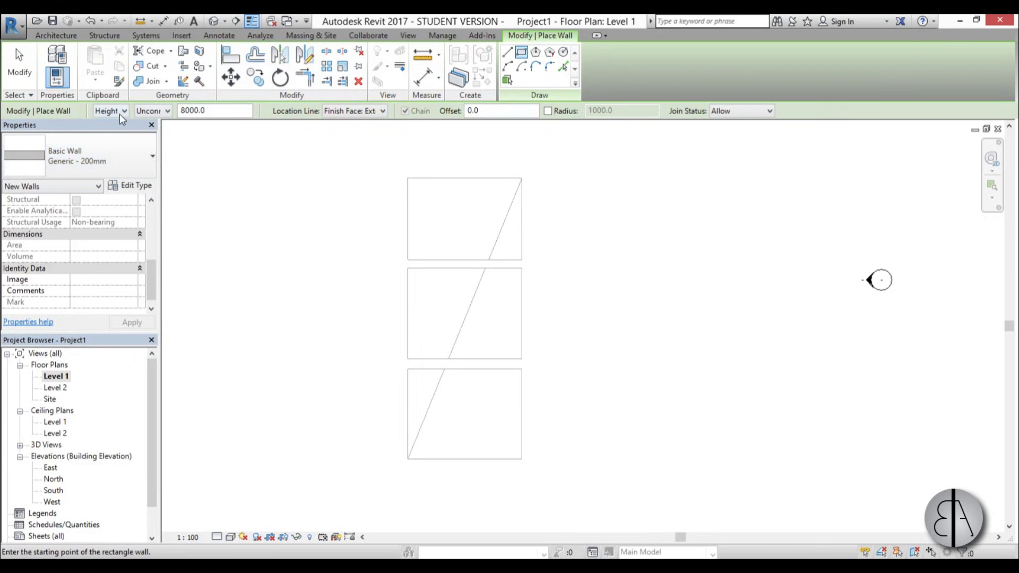
left_click(150, 122)
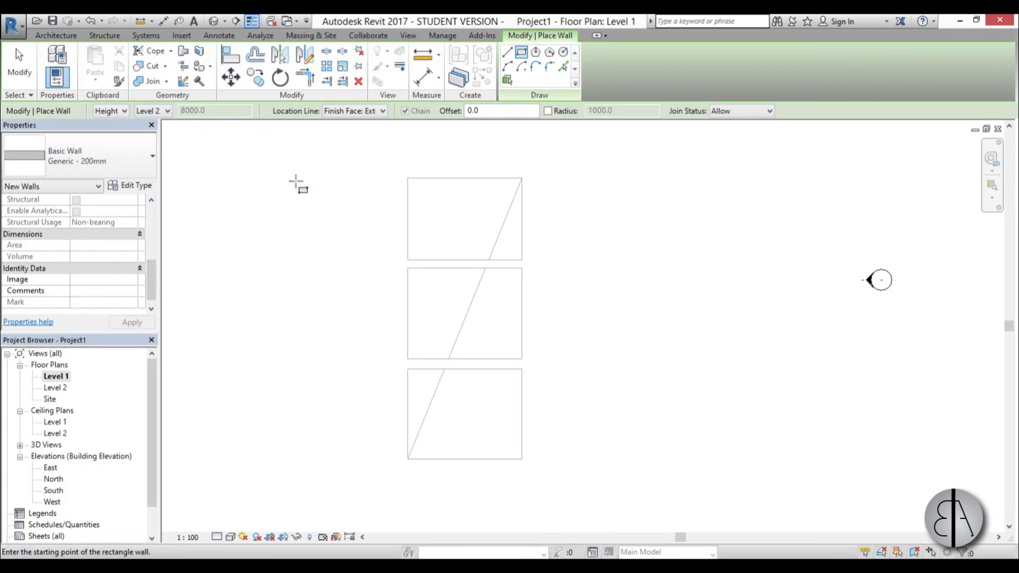
scroll(403, 175, "up", 2)
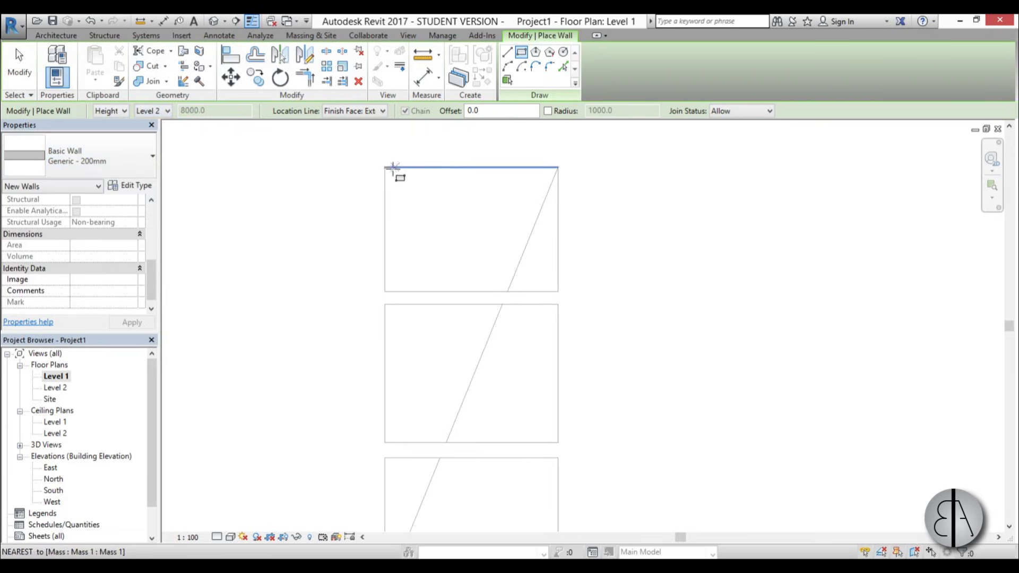
Draw three rectangular wall boxes over the top, middle and lower mass outlines
left_click(384, 167)
left_click(558, 292)
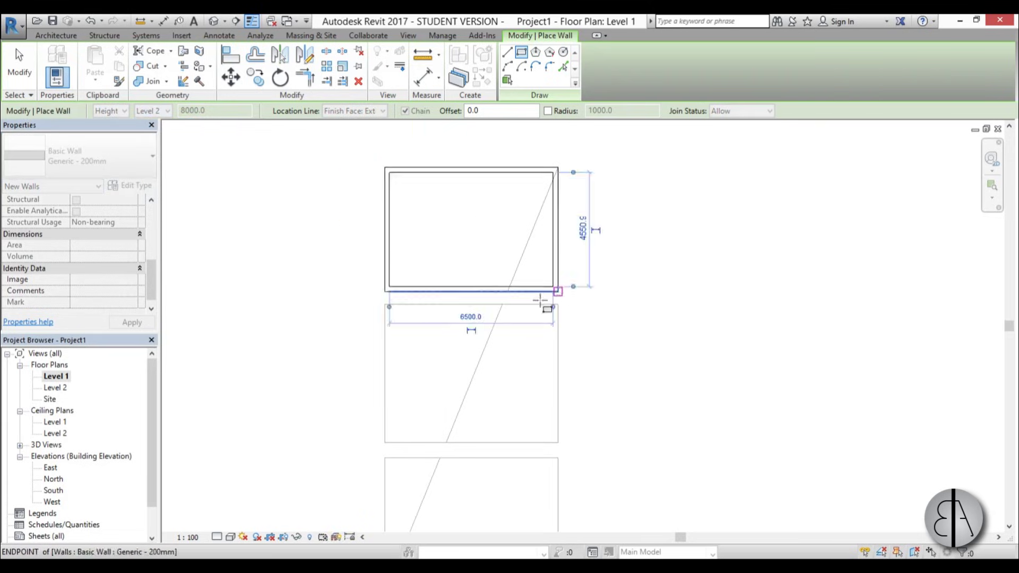
left_click(389, 307)
left_click(558, 442)
middle_click_drag(633, 324, 642, 256)
left_click(562, 373)
left_click(393, 238)
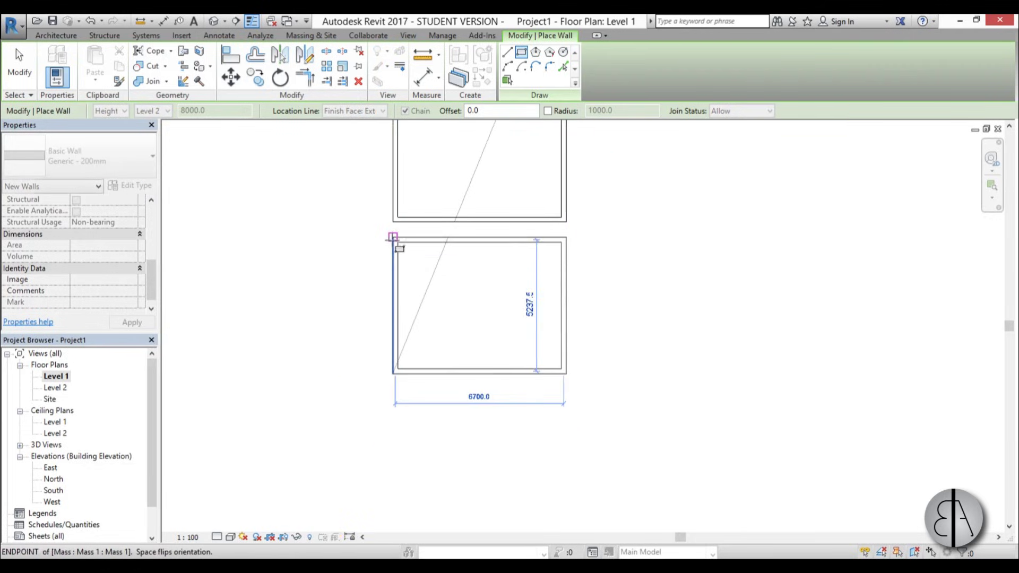
Exit the wall tool and view the three boxes in the default 3D view
left_click(10, 70)
left_click(214, 21)
mouse_move(382, 345)
middle_mouse_down("shift")
mouse_move(357, 239)
mouse_move(383, 346)
mouse_move(372, 351)
middle_mouse_up("shift")
Attach the left box's four wall tops to its green roof, unjoining on error
key("Tab")
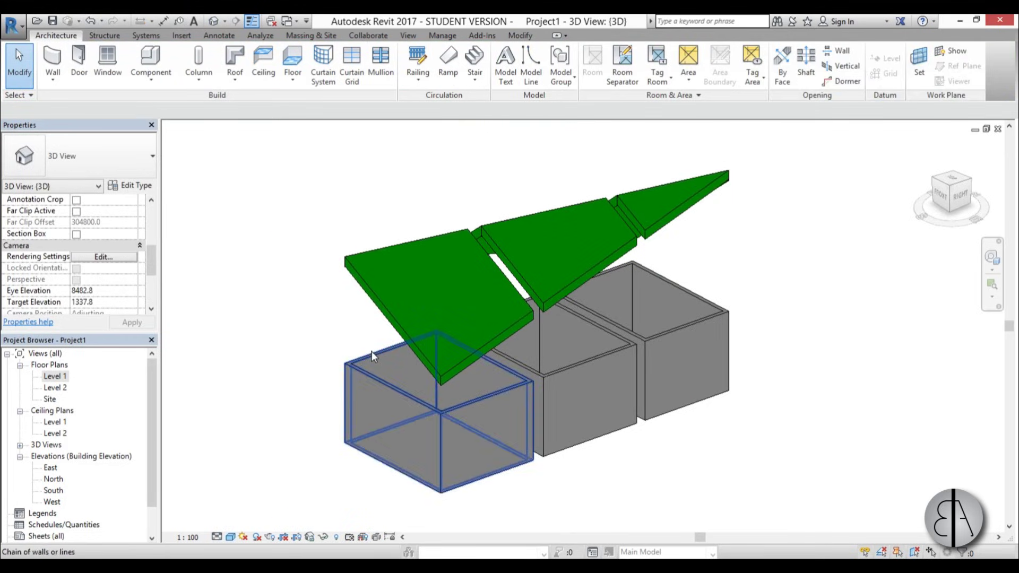
left_click(372, 351)
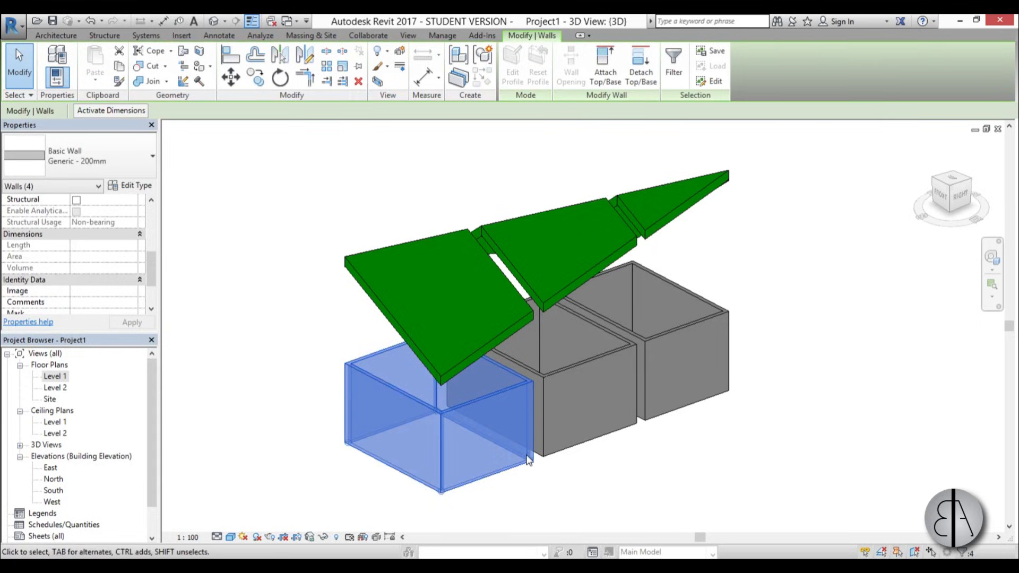
key("Escape")
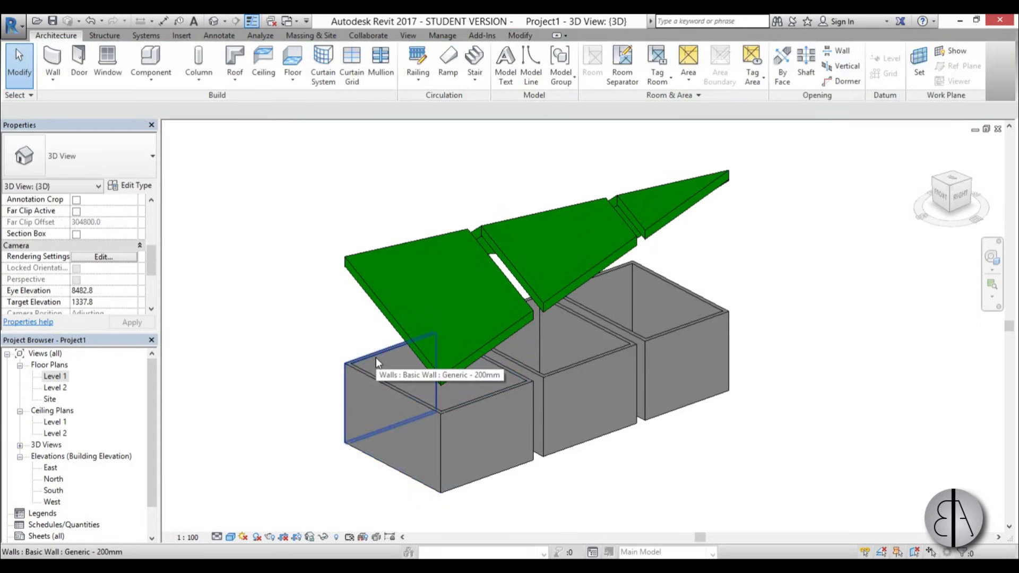
key("Tab")
left_click(376, 357)
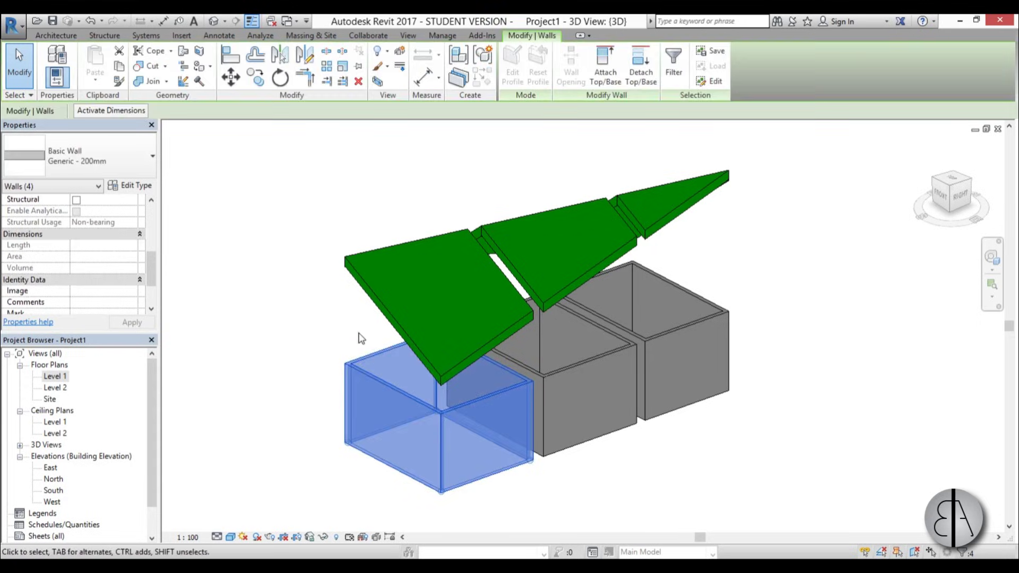
left_click(601, 81)
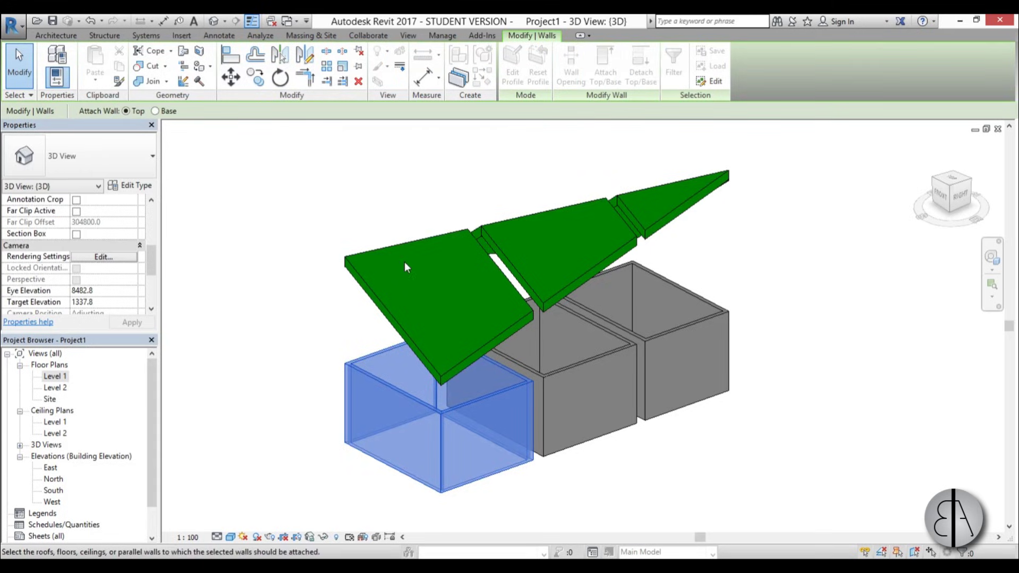
left_click(369, 293)
middle_click_drag(296, 295, 333, 351, "shift")
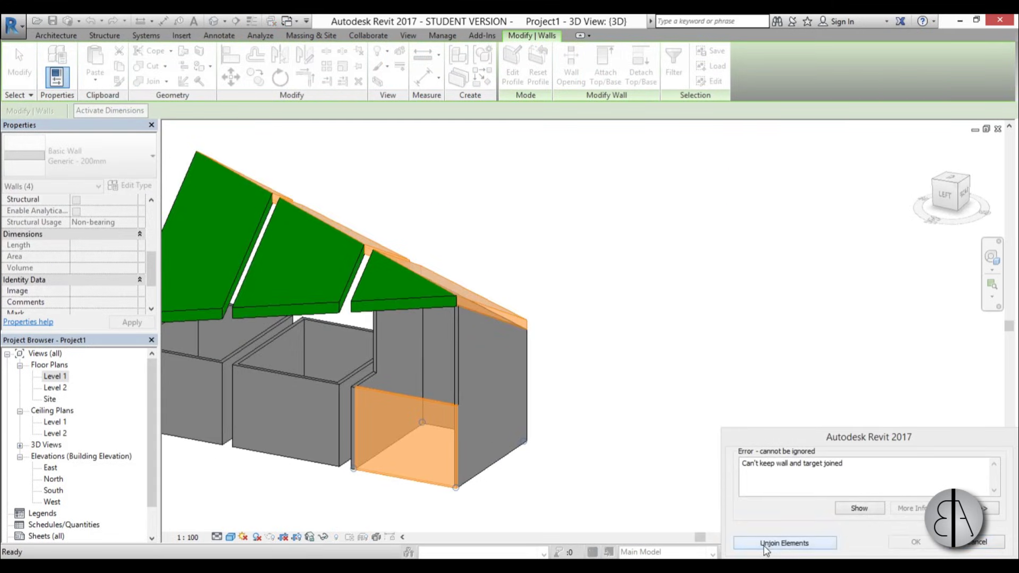
left_click(784, 543)
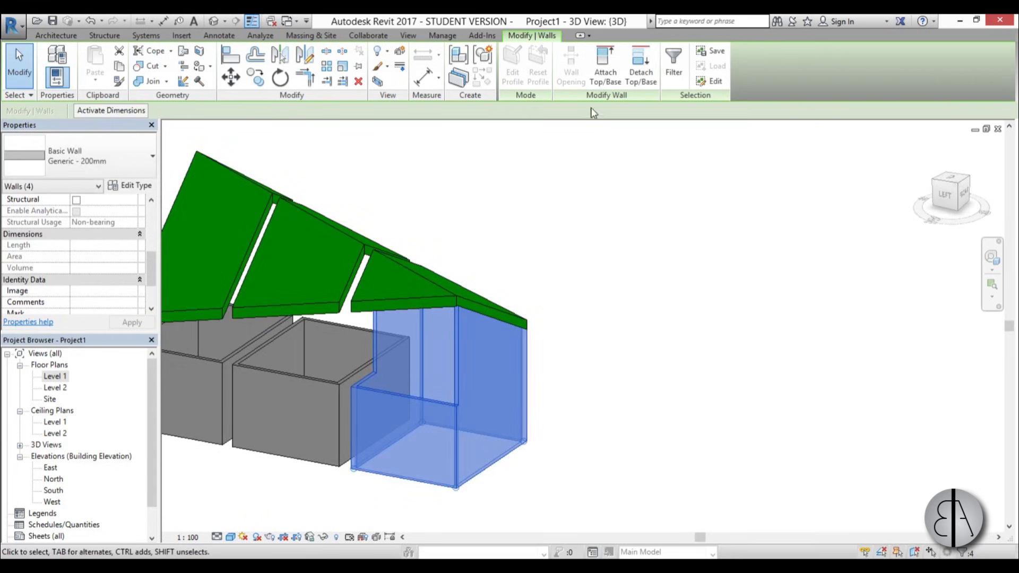
Reattach the left box's walls to the roof above and unjoin them to clear the error
left_click(604, 85)
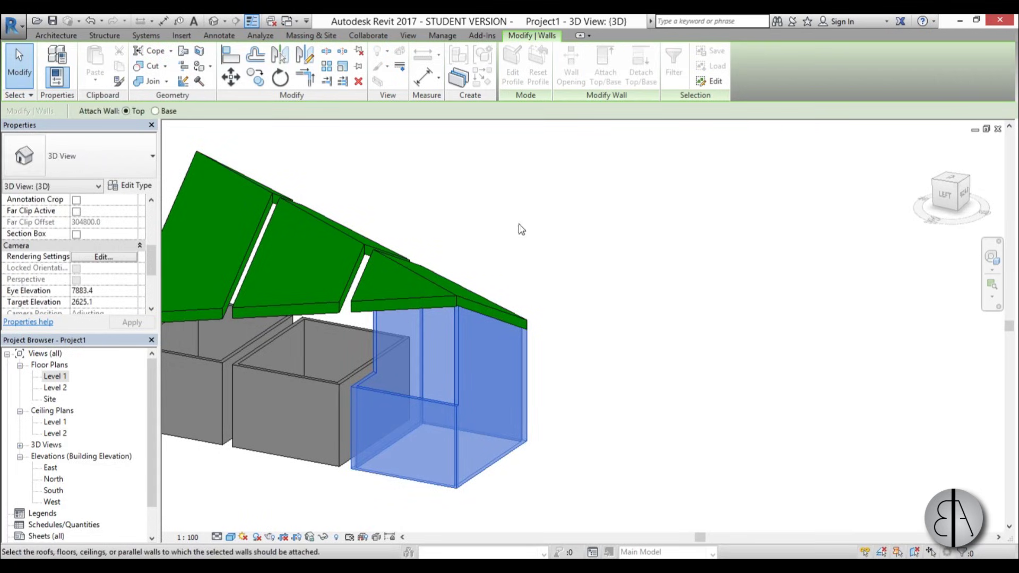
left_click(407, 309)
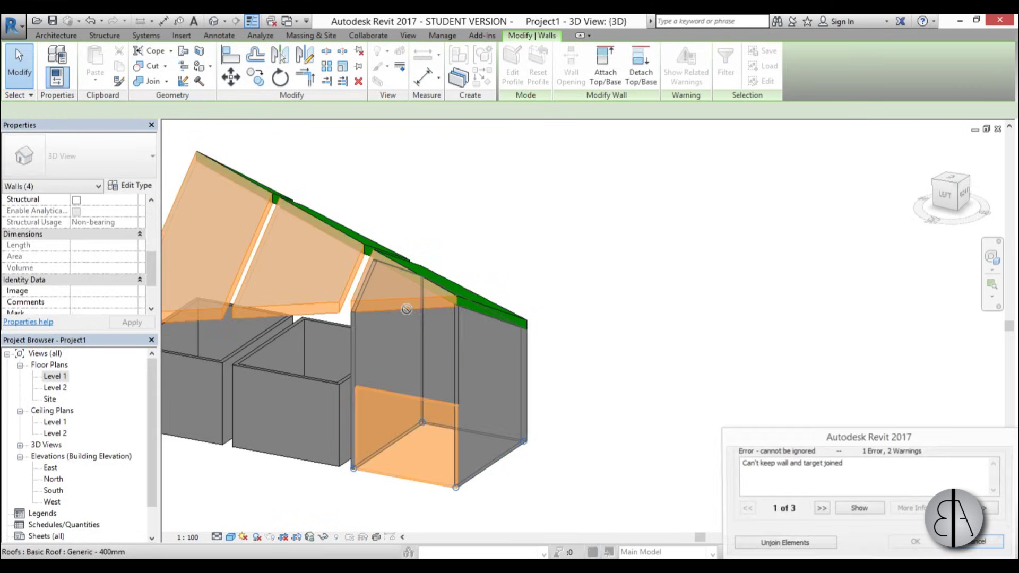
left_click(783, 546)
middle_click_drag(550, 380, 656, 344, "shift")
left_click(654, 339)
scroll(559, 389, "up", 2)
middle_click_drag(560, 389, 711, 387, "shift")
Attach the middle box's walls to its roof, unjoining them from the missed targets
left_click(364, 375)
key("Tab")
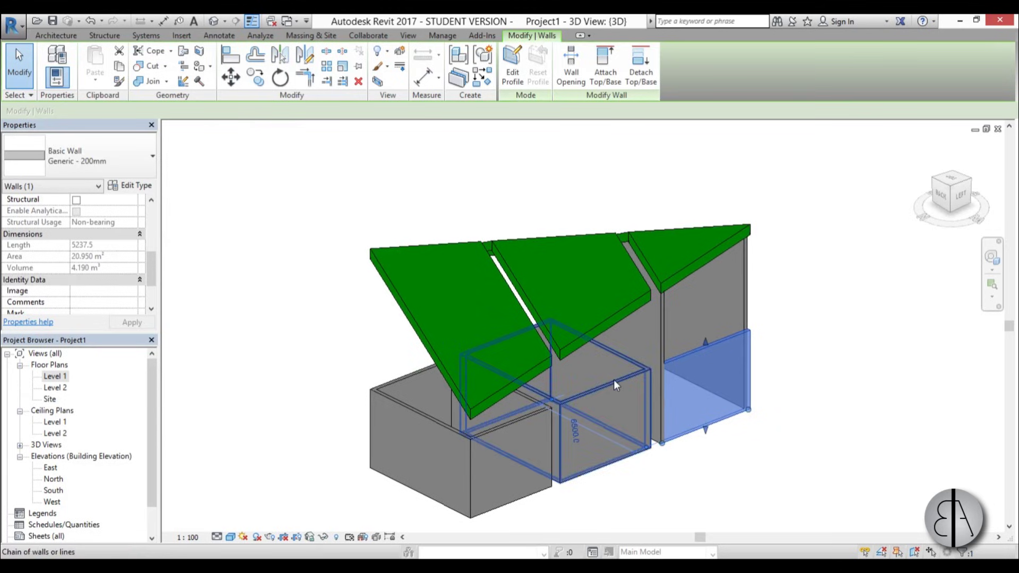
left_click(614, 380)
left_click(605, 71)
left_click(613, 322)
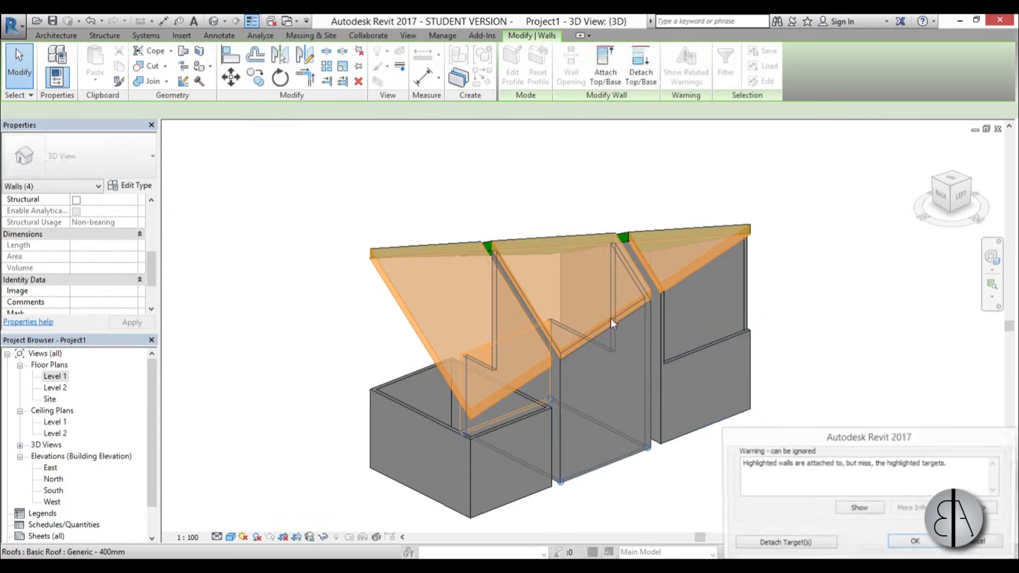
left_click(784, 543)
middle_click_drag(557, 345, 643, 423, "shift")
Reattach the middle box's walls to the roof above and dismiss the warning
left_click(605, 71)
left_click(512, 336)
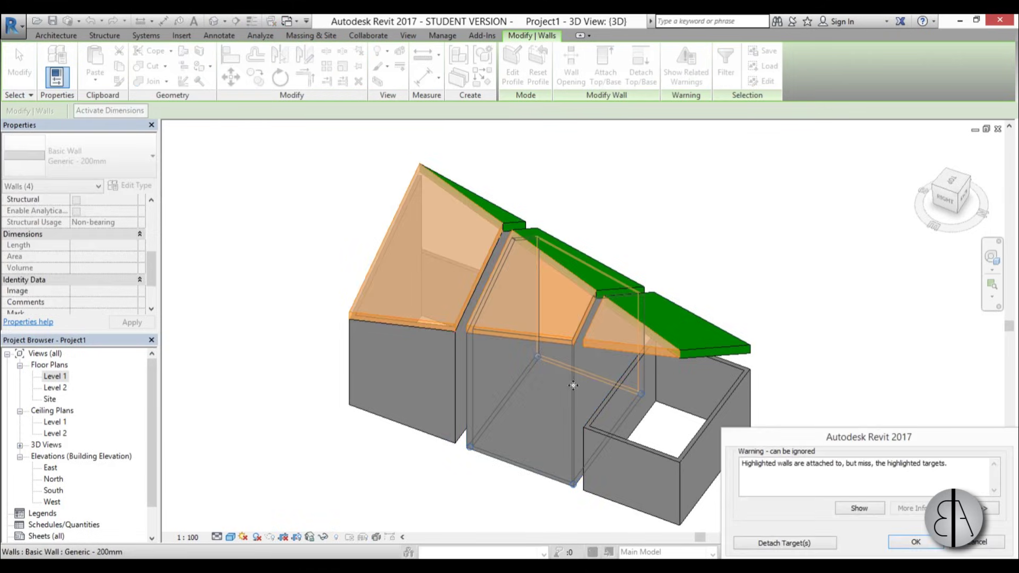
key("Escape")
middle_click_drag(660, 466, 562, 426)
key("Escape")
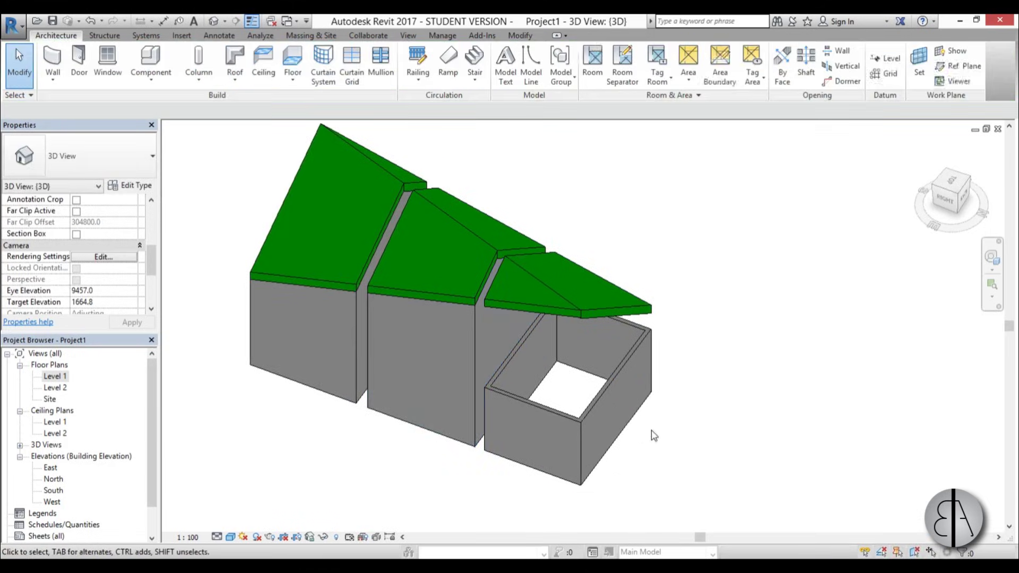
Attach the remaining box's walls to its roof, unjoining them to clear the error
left_click(599, 394)
left_click(605, 71)
left_click(609, 311)
left_click(783, 543)
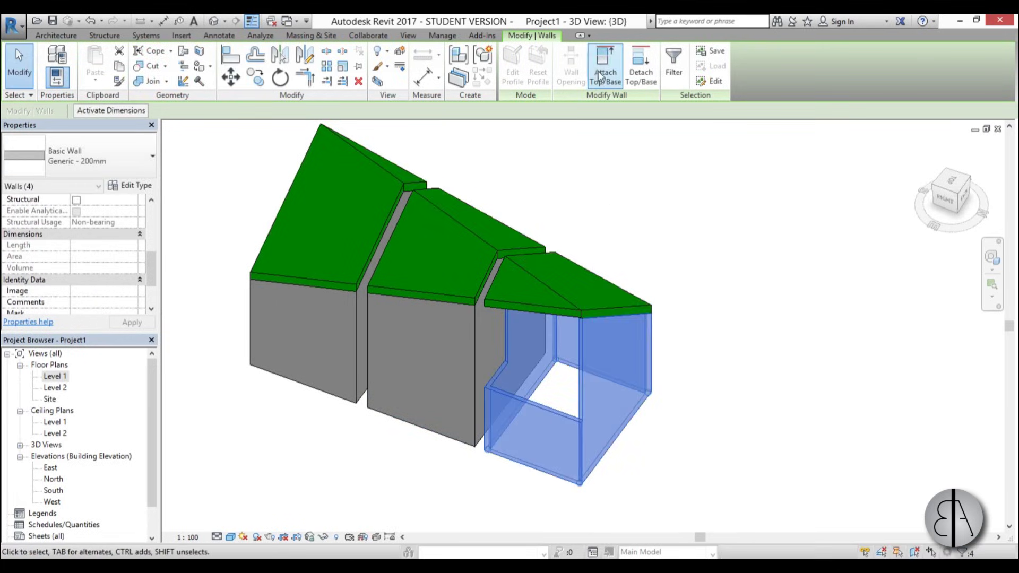
left_click(607, 82)
left_click(512, 302)
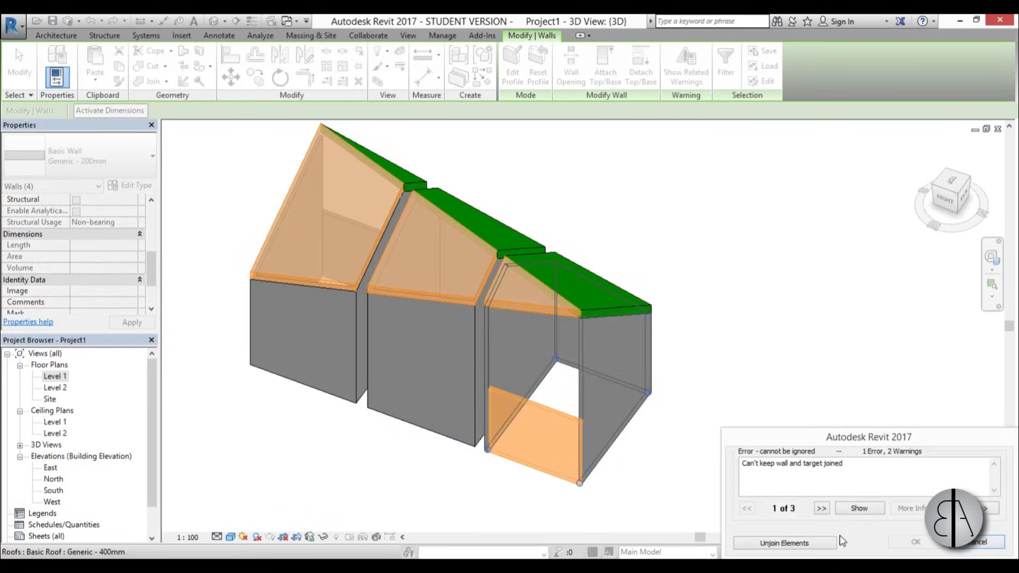
left_click(783, 543)
scroll(727, 435, "down", 3)
middle_click_drag(741, 425, 357, 383, "shift")
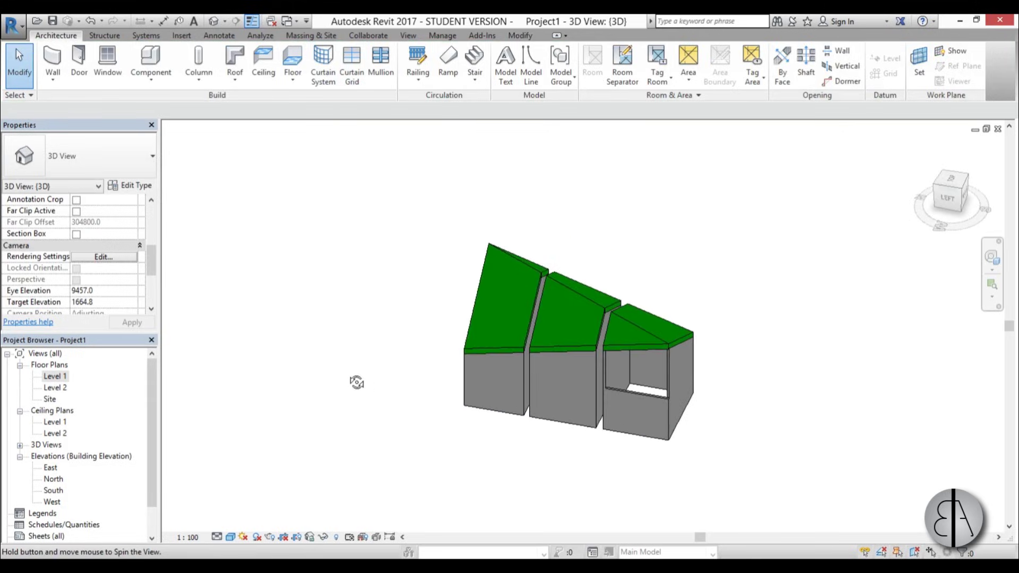
left_click(635, 391)
Replace the first lower wall's profile top with the picked roof edge, trimming corners with TR
middle_click_drag(635, 391, 713, 377, "shift")
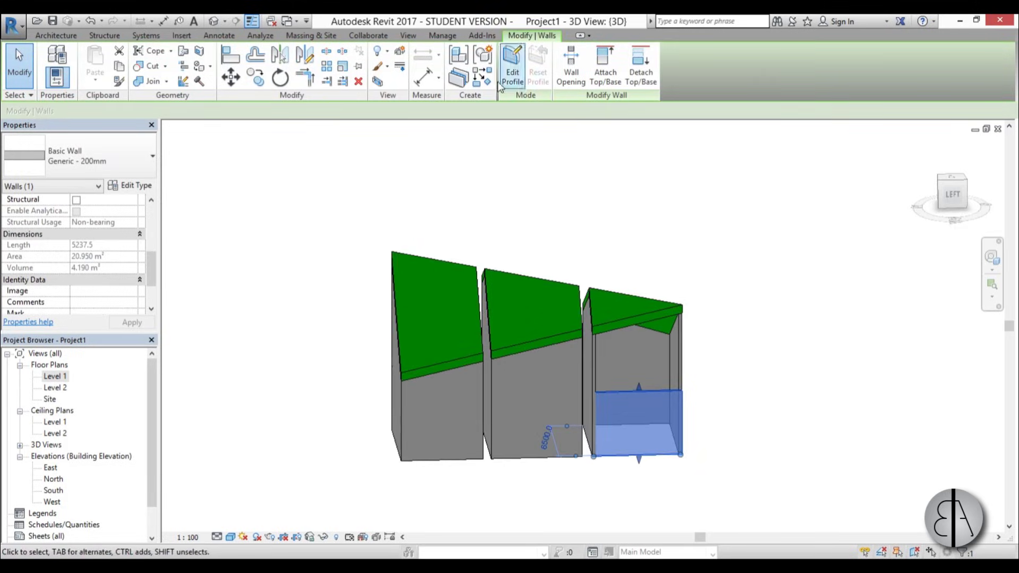
left_click(513, 79)
scroll(711, 432, "up", 2)
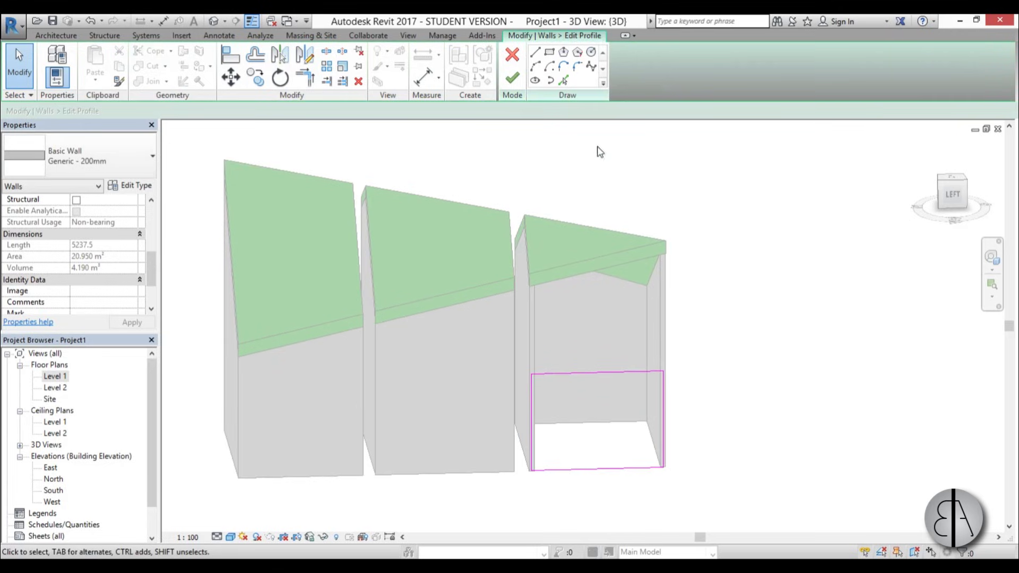
key("l")
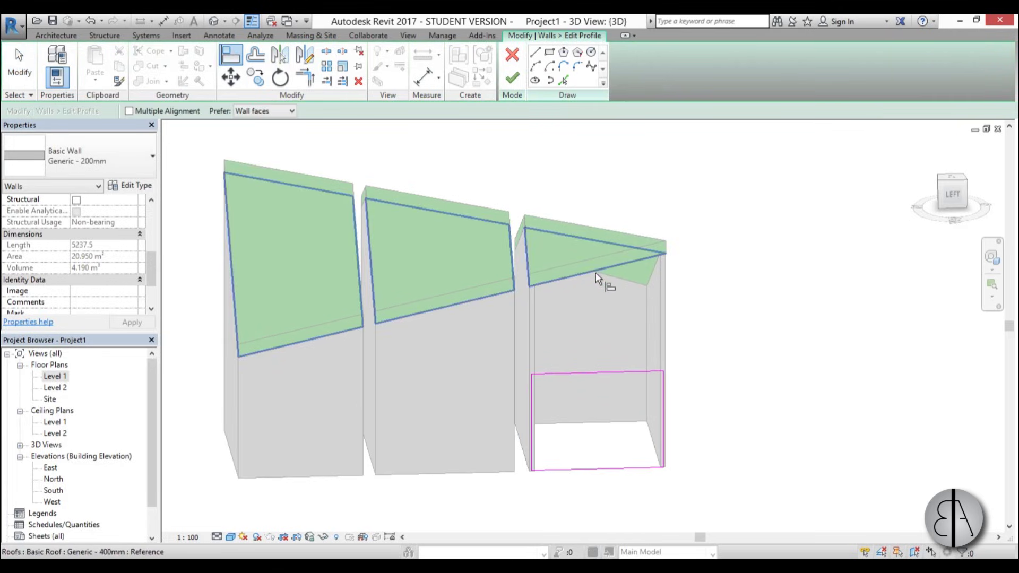
key("Escape")
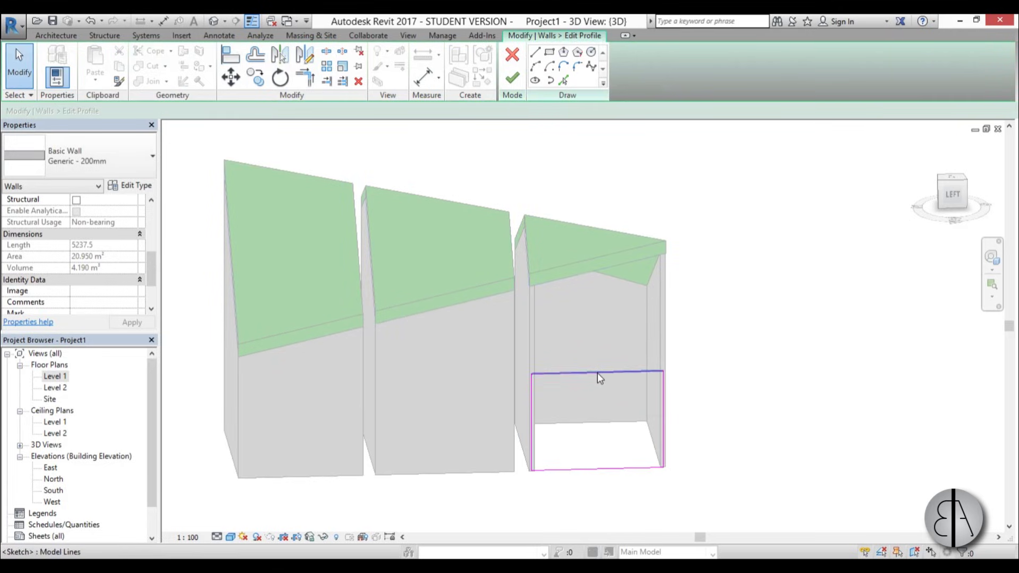
left_click(563, 80)
left_click(578, 276)
key("Escape")
left_click(571, 373)
key("Delete")
key("t")
key("r")
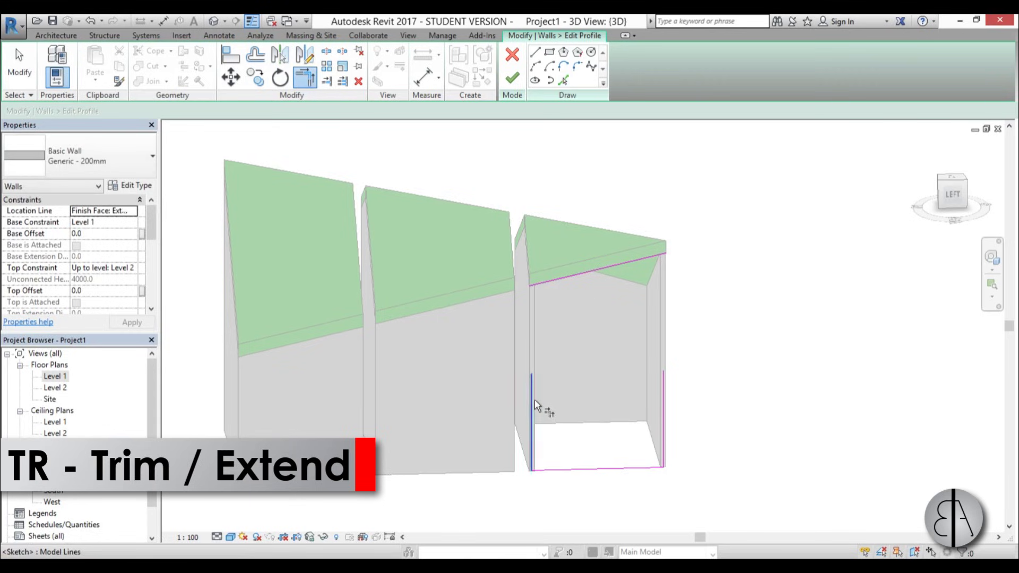
left_click(594, 277)
left_click(659, 373)
left_click(610, 289)
left_click(513, 79)
Select the opposite lower wall, edit its profile, and delete the old top line
left_click(742, 319)
middle_click_drag(742, 318, 496, 335, "shift")
scroll(496, 334, "up", 1)
left_click(495, 336)
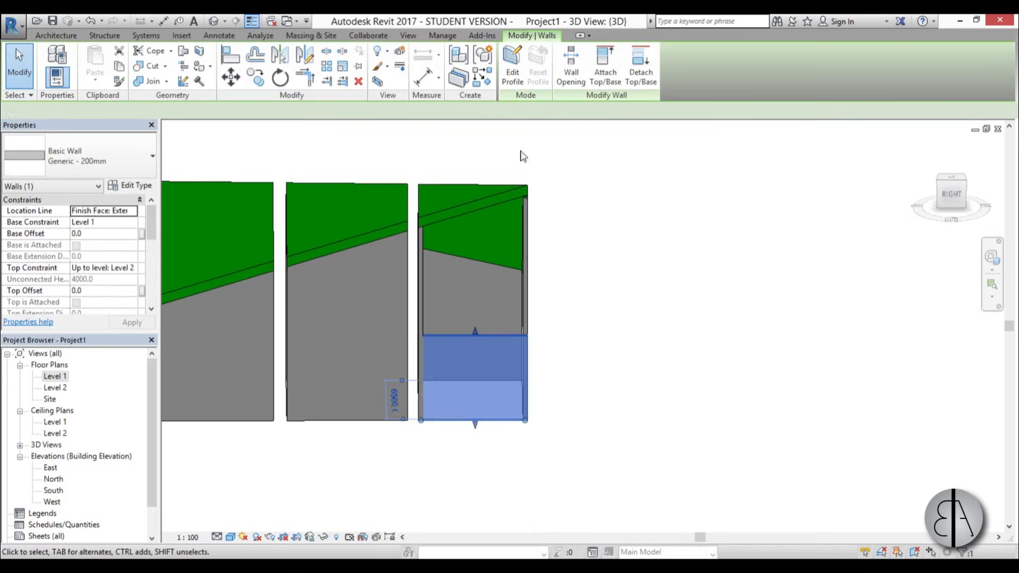
left_click(513, 79)
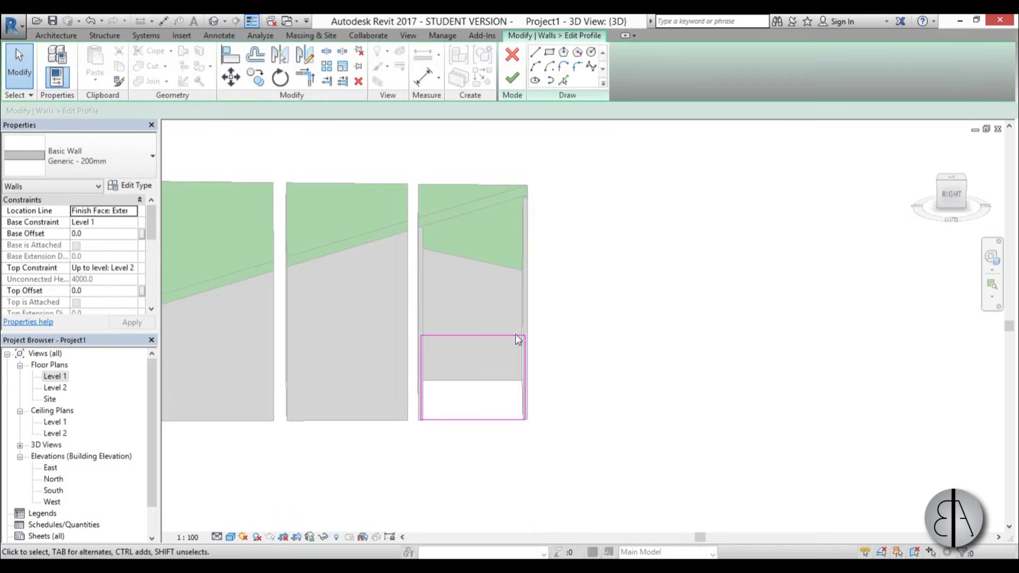
left_click(481, 336)
key("Delete")
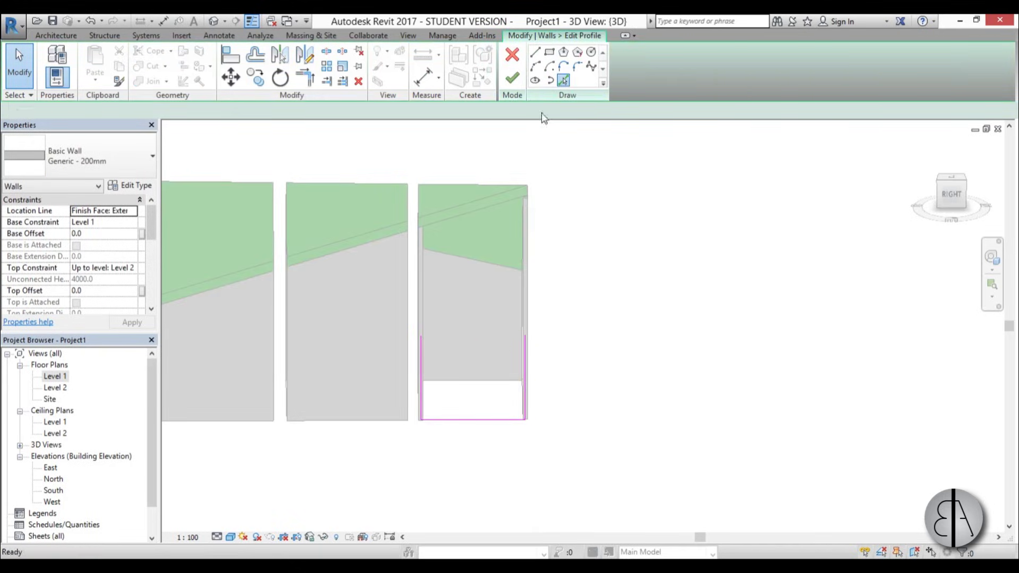
Pick the roof edge as that wall's new top, trim the corners with TR, and finish
left_click(563, 80)
left_click(497, 210)
key("t")
key("r")
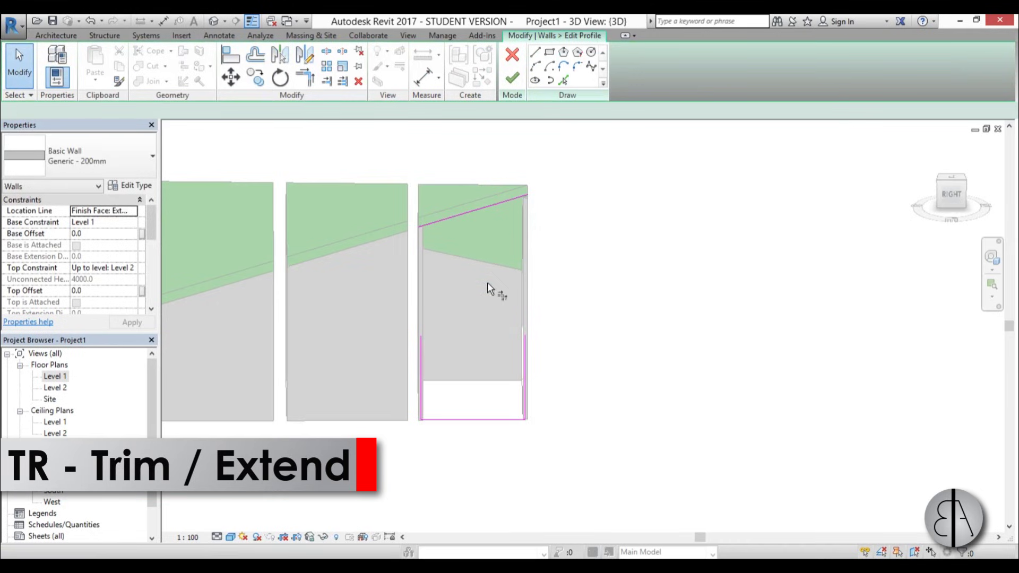
left_click(524, 332)
left_click(487, 206)
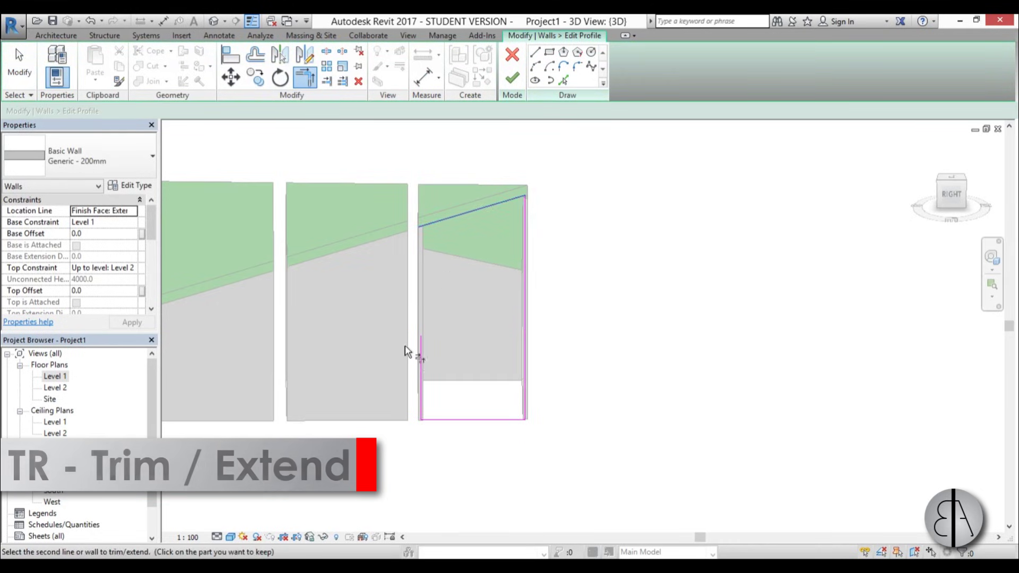
left_click(422, 365)
left_click(512, 78)
left_click(664, 250)
middle_click_drag(664, 250, 627, 342, "shift")
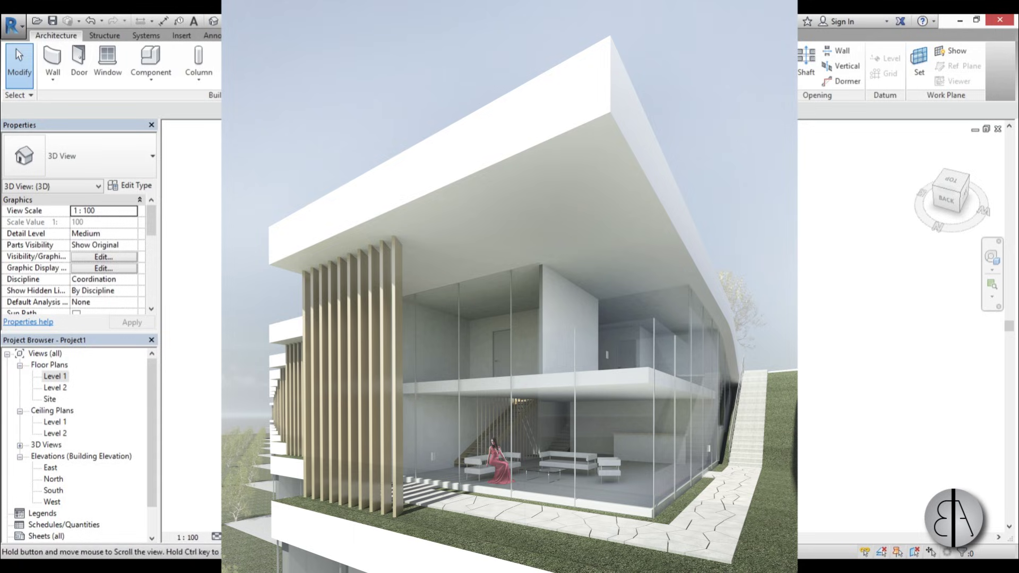
Open Floor Plans > Level 1 from the Project Browser to see the three boxes
double_click(52, 376)
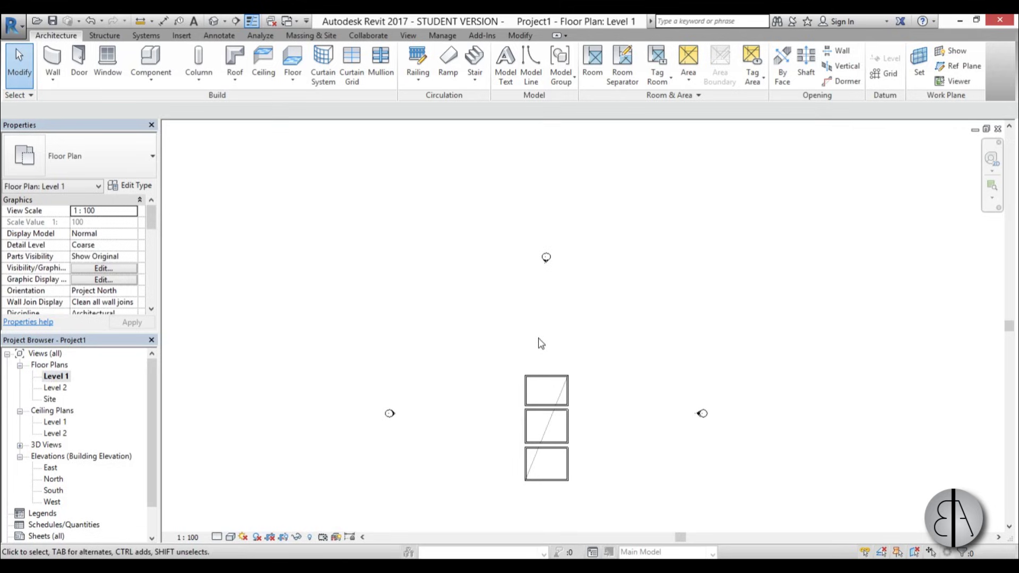
Draw a 5500 by 9400 rectangular wall box above-left of the others
scroll(509, 299, "up", 1)
scroll(443, 323, "up", 1)
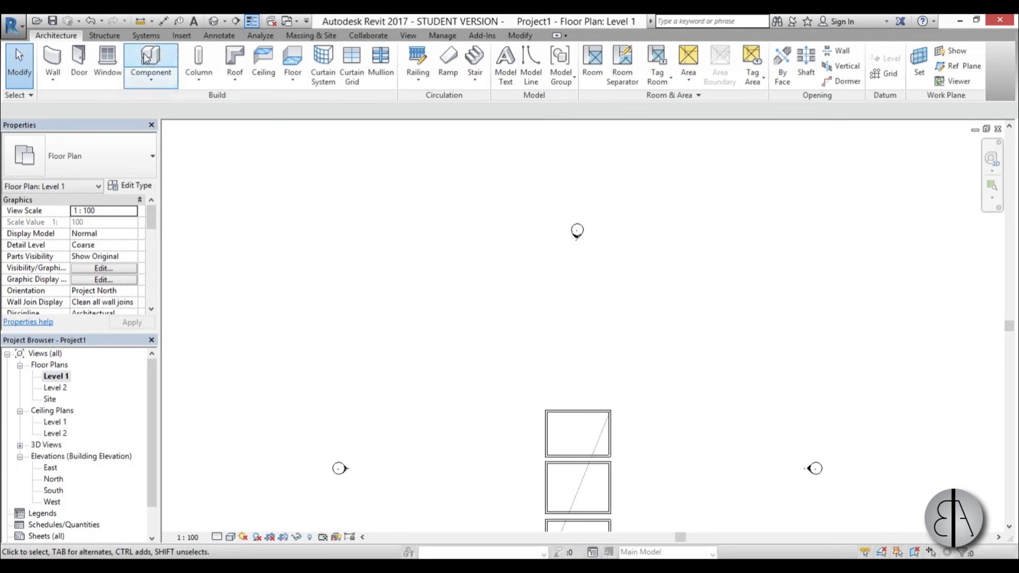
left_click(52, 58)
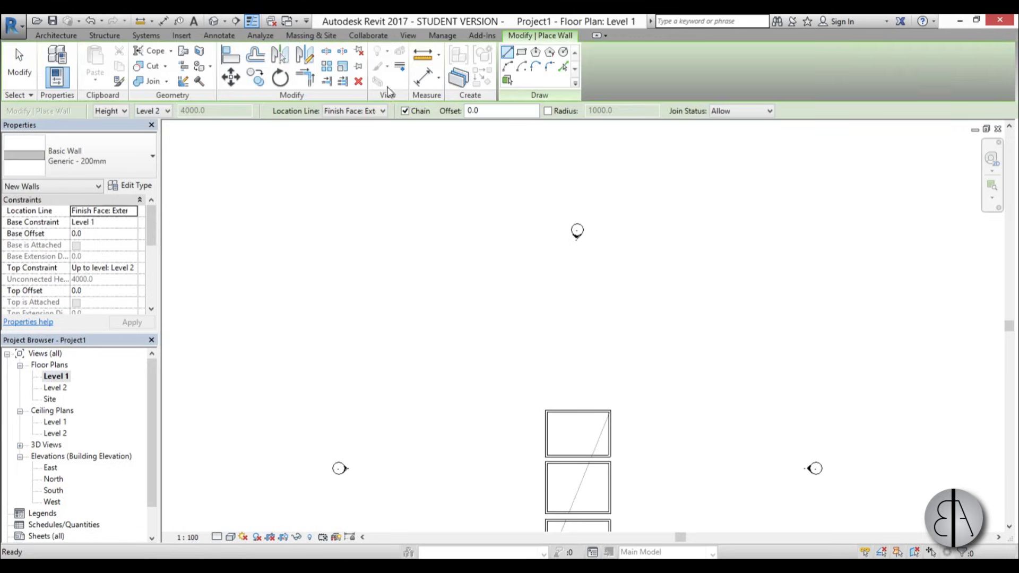
left_click(521, 53)
left_click(390, 264)
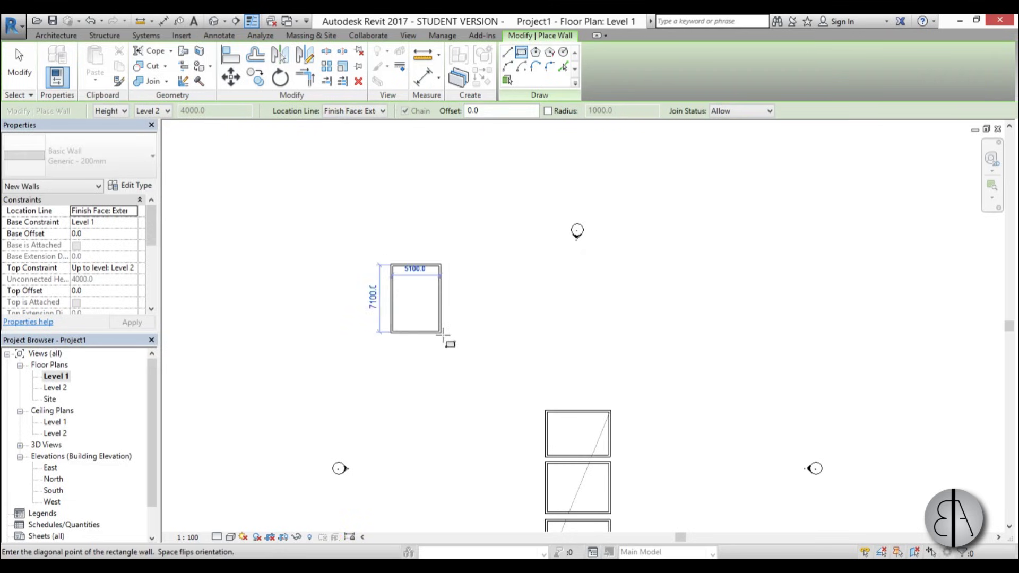
left_click(446, 355)
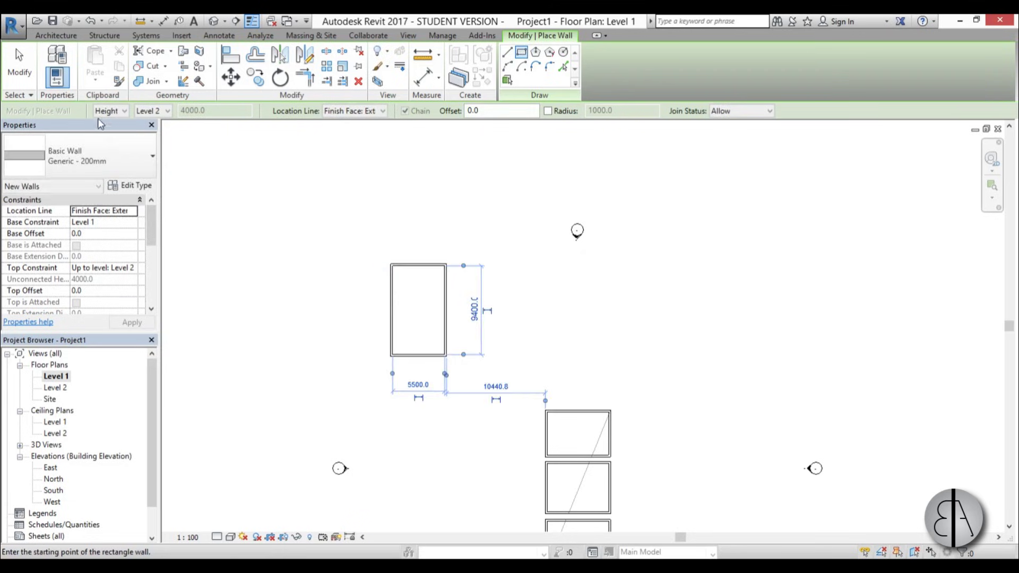
key("Escape")
key("Escape")
Window-select the box's four walls and rotate them about 30°
left_click_drag(365, 245, 480, 401)
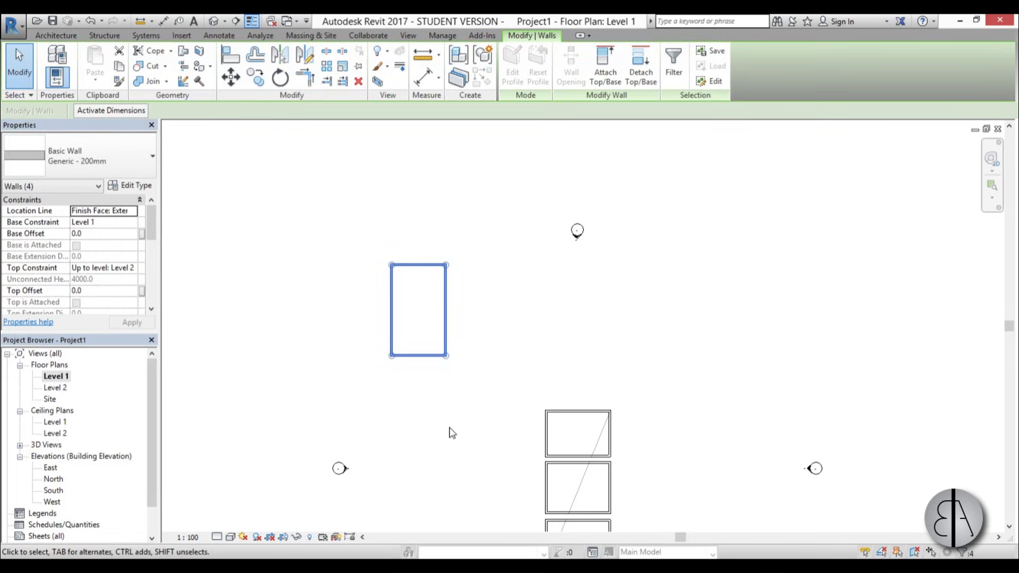
left_click(280, 79)
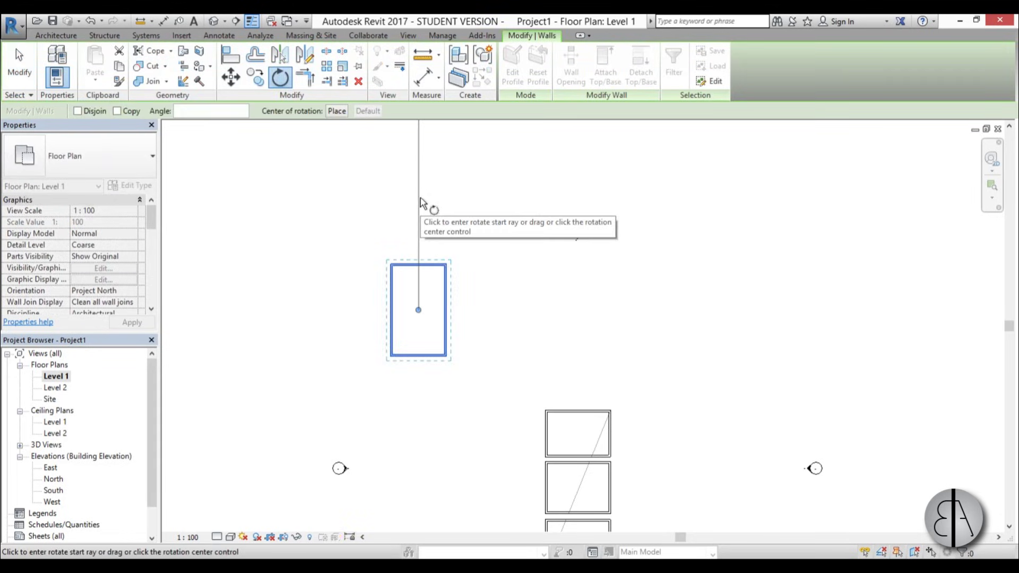
left_click(420, 202)
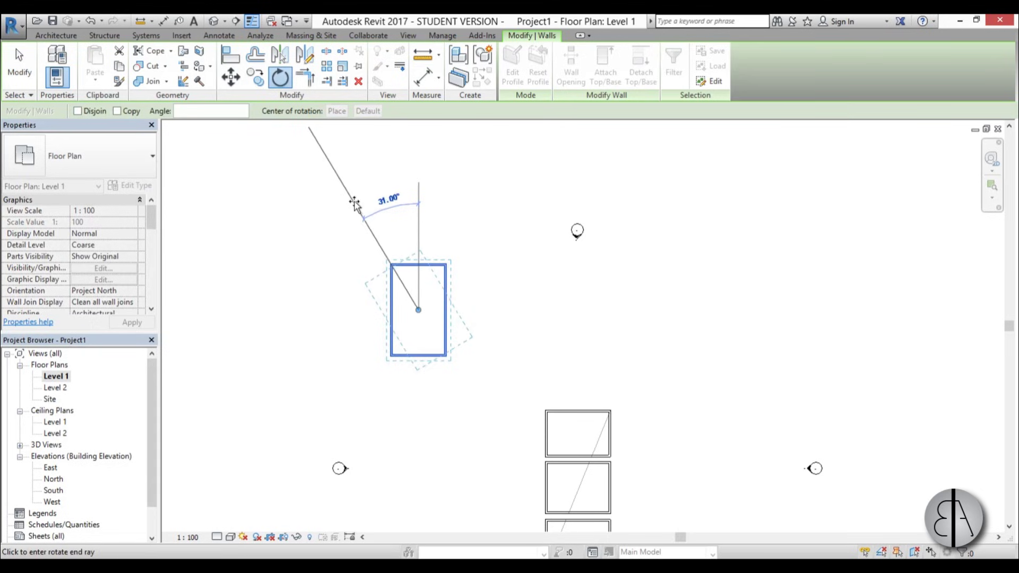
left_click(357, 203)
left_click(422, 320)
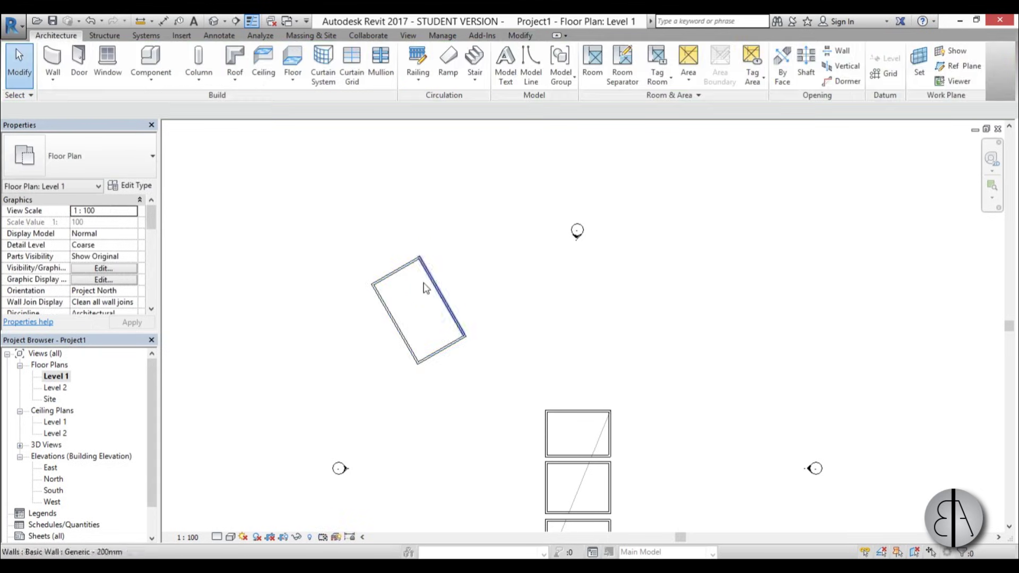
scroll(421, 333, "up", 3)
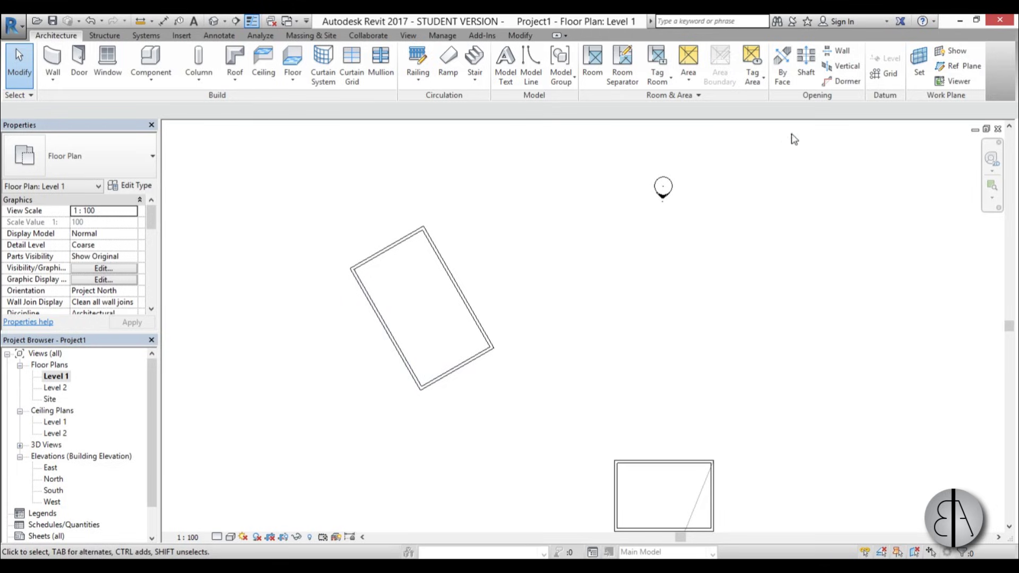
Draw a vertical reference plane through the rotated box and name it 'roof'
left_click(958, 66)
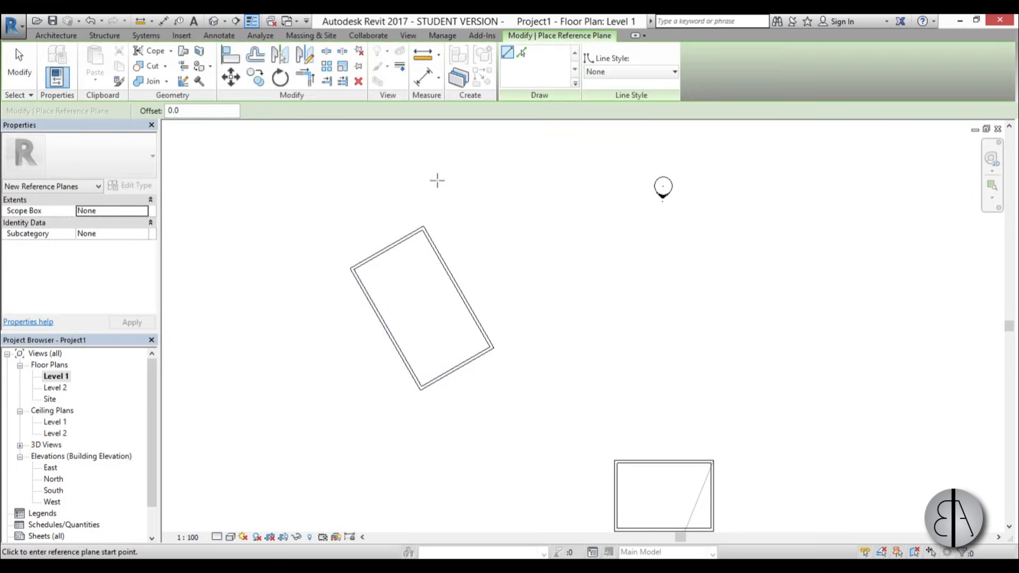
left_click(418, 166)
left_click(418, 482)
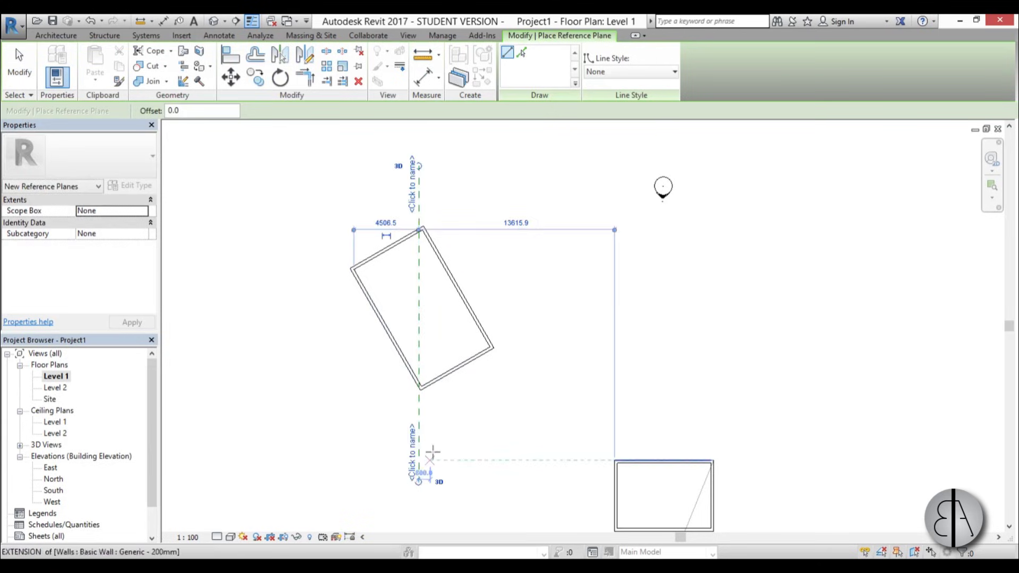
key("Escape")
key("Escape")
left_click(419, 197)
left_click(414, 196)
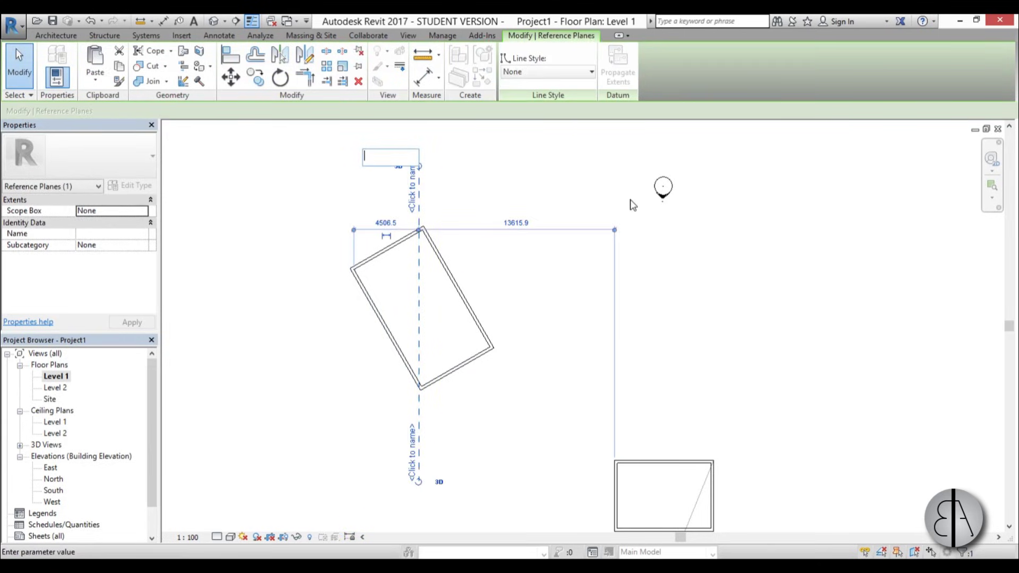
key("Return")
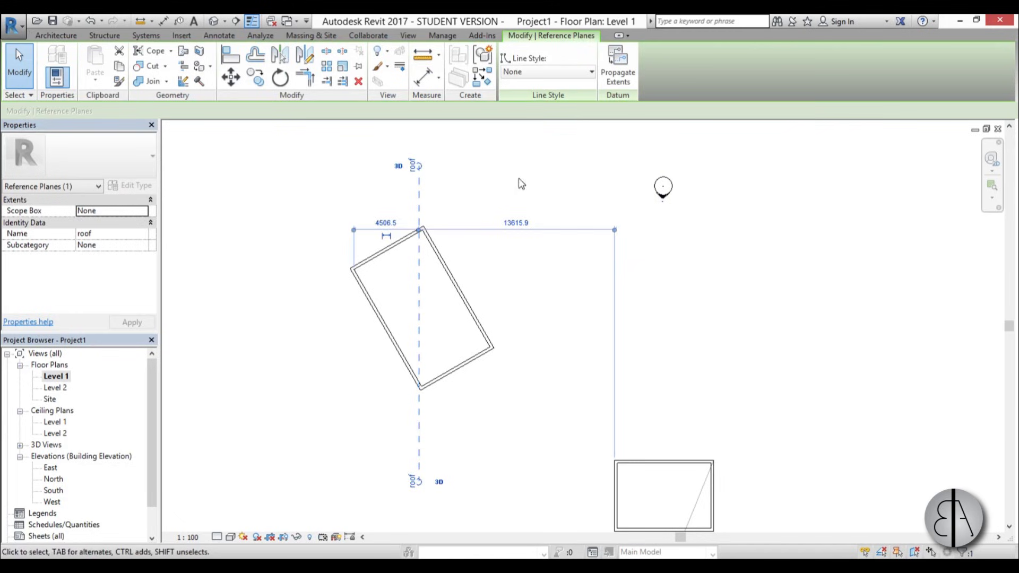
key("Escape")
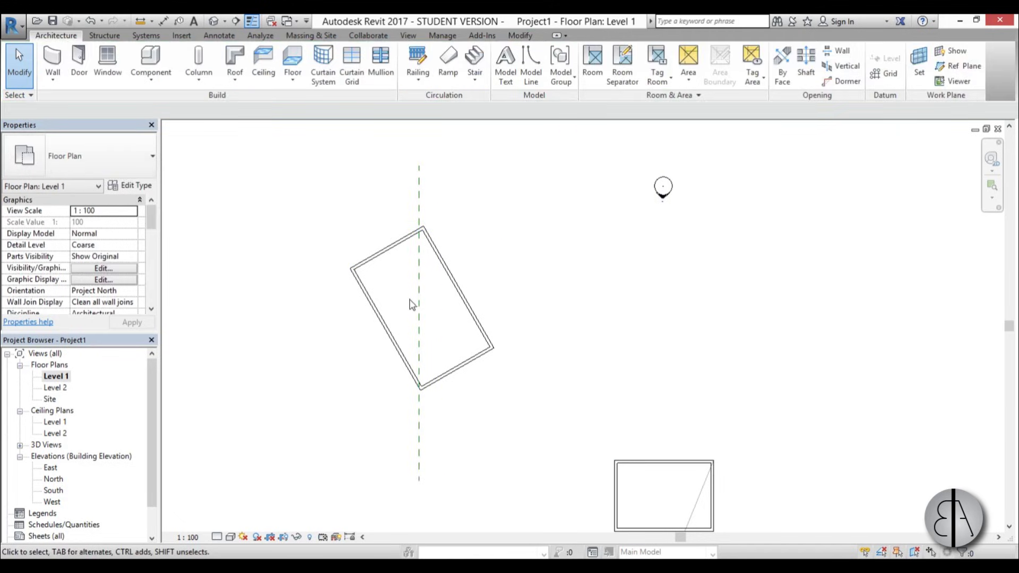
left_click(418, 292)
key("Escape")
Open the East elevation and zoom in on the box beside the level markers
scroll(477, 212, "down", 3)
double_click(659, 342)
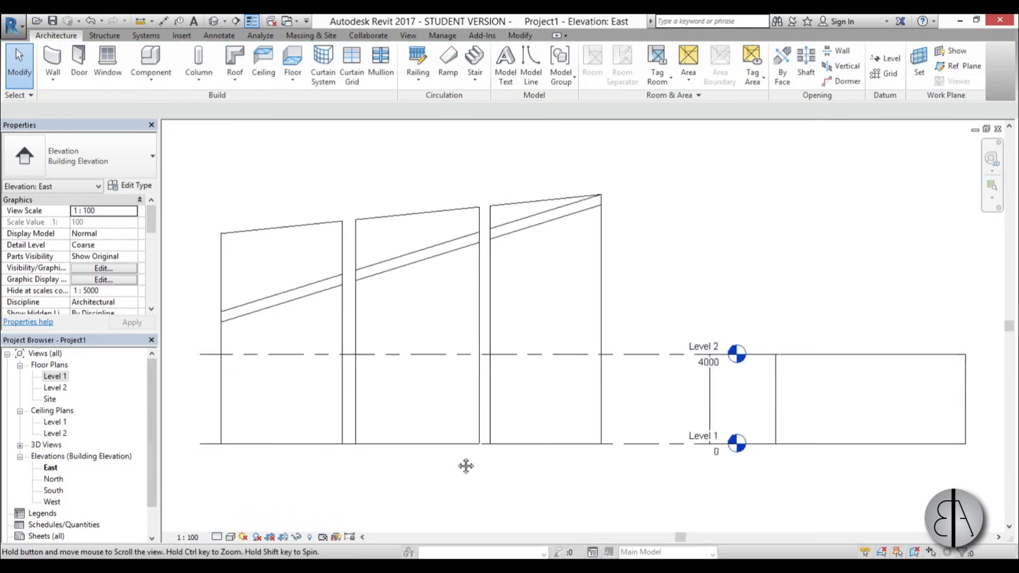
middle_click_drag(771, 366, 544, 312)
scroll(676, 382, "up", 2)
middle_click_drag(675, 382, 464, 341)
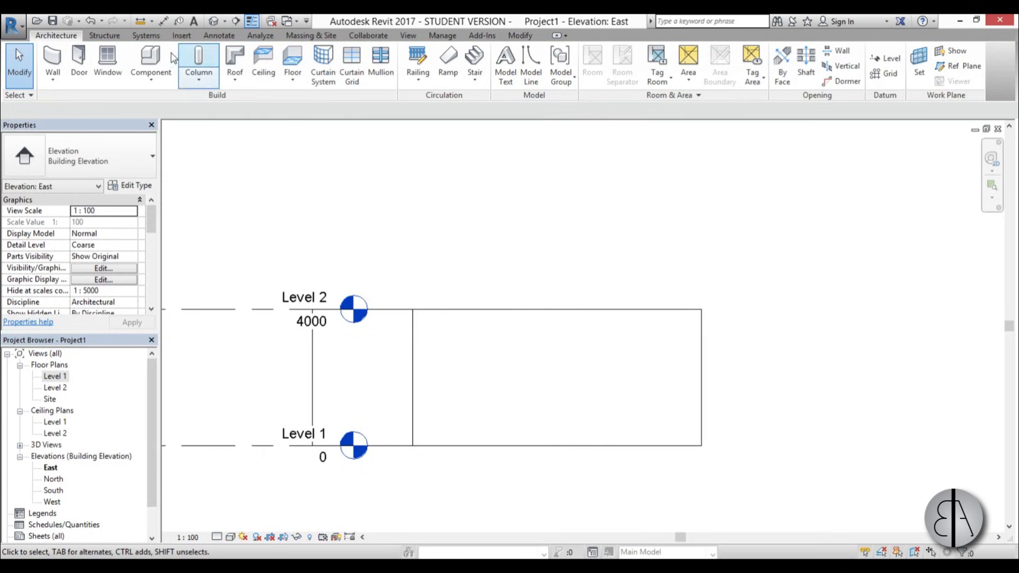
Start a Roof by Extrusion using Reference Plane : roof as the work plane
left_click(235, 81)
left_click(260, 139)
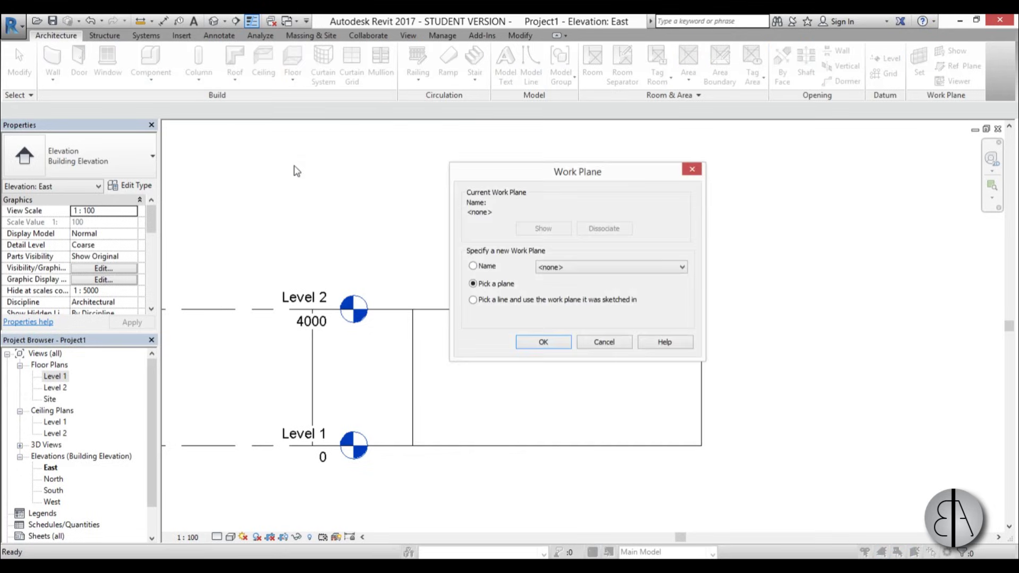
left_click(584, 268)
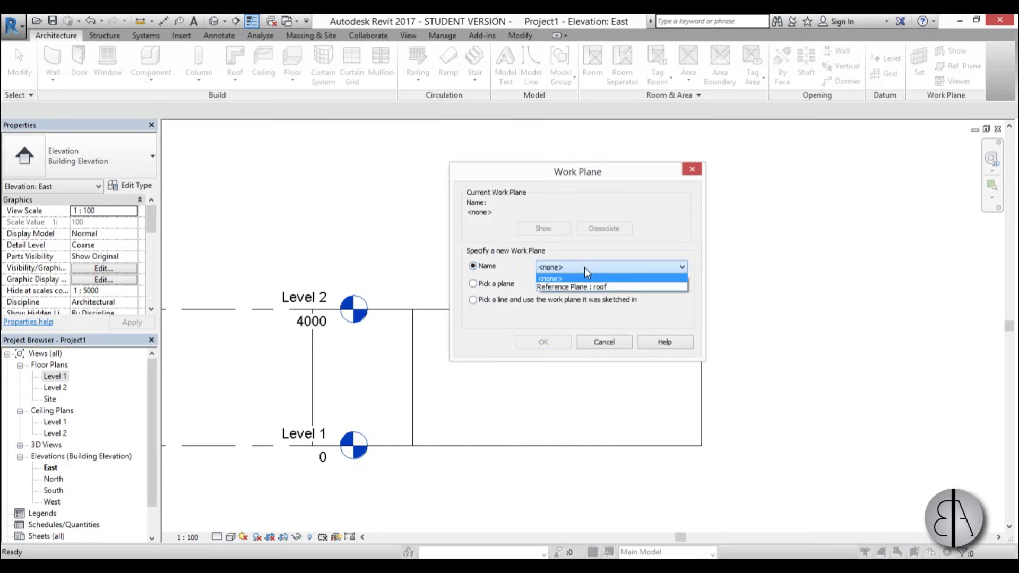
left_click(555, 289)
Accept the work plane and Level 2 at 0.0 offset, then draw the flat upper profile line
left_click(543, 343)
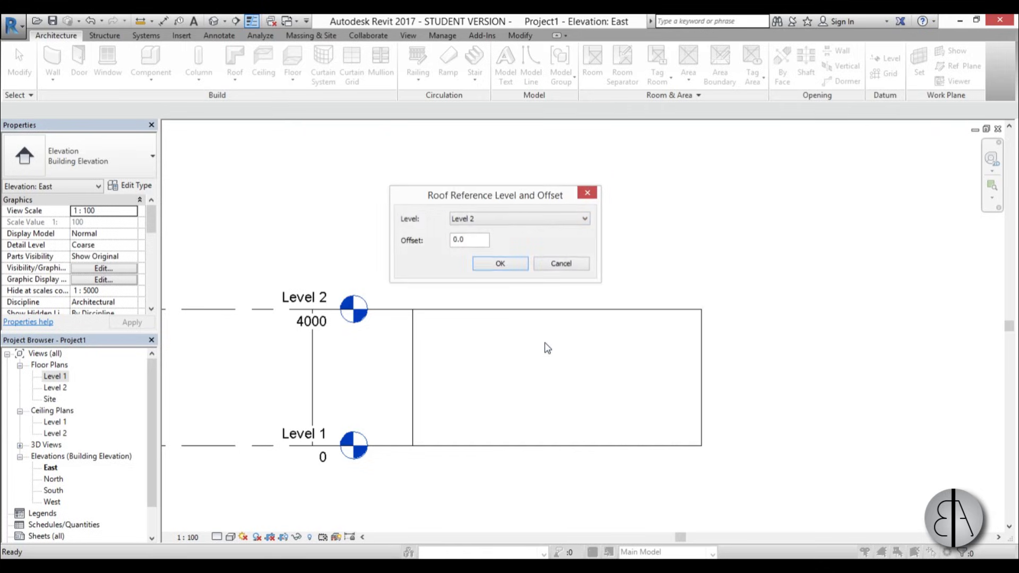
left_click(499, 264)
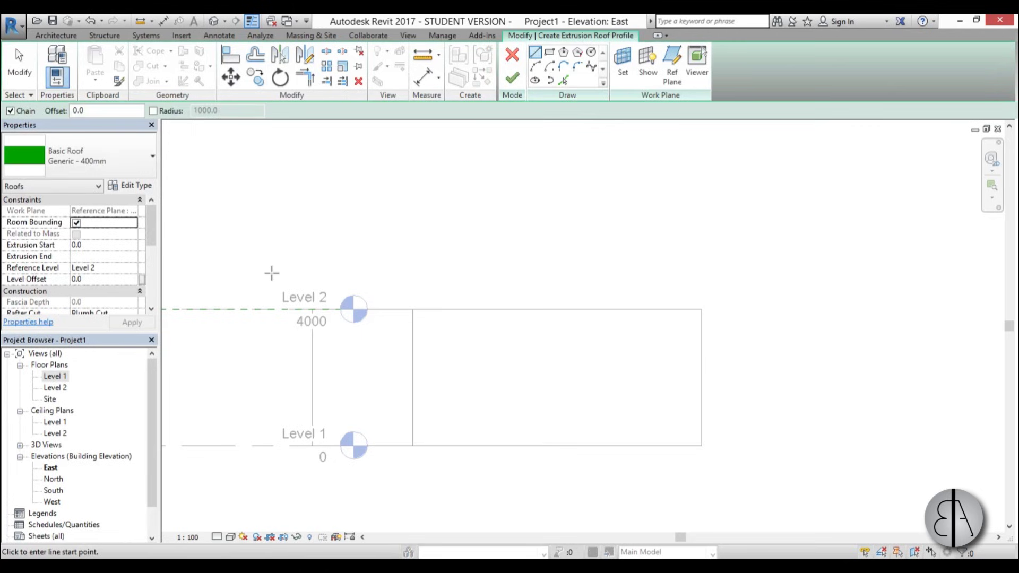
left_click(248, 253)
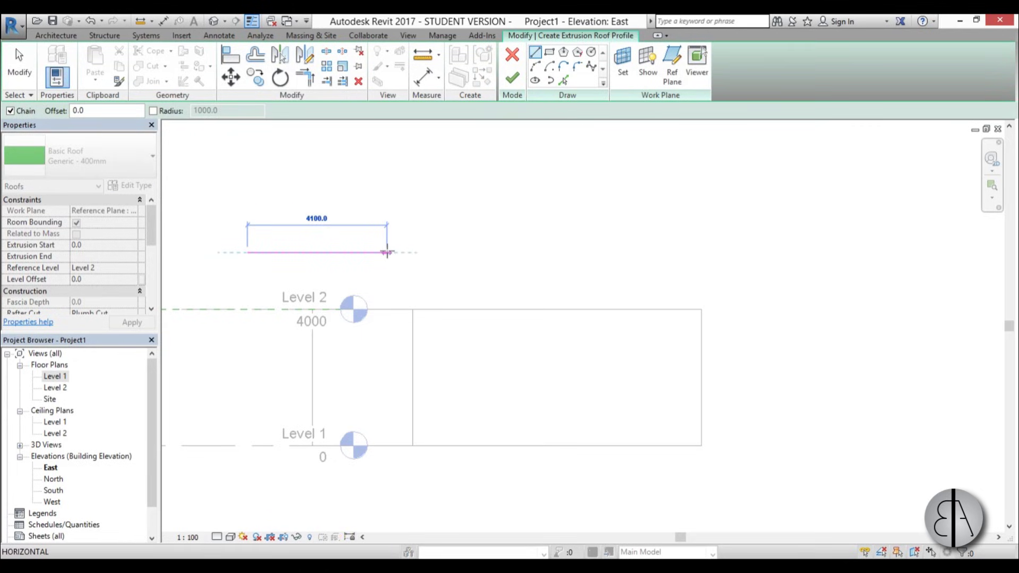
left_click(419, 252)
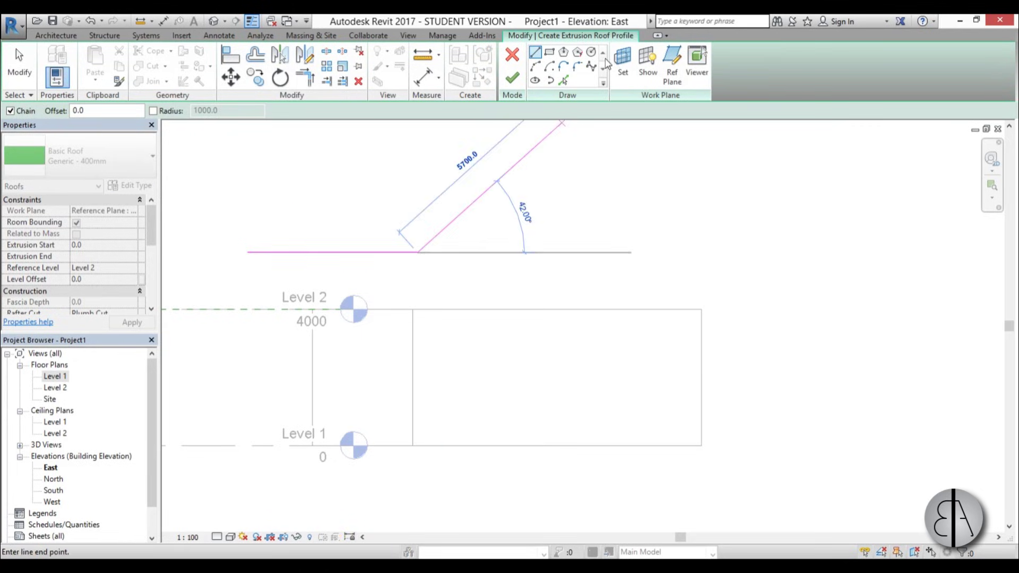
Add a spline S-curve down to a flat lower line and finish the extrusion roof
left_click(591, 66)
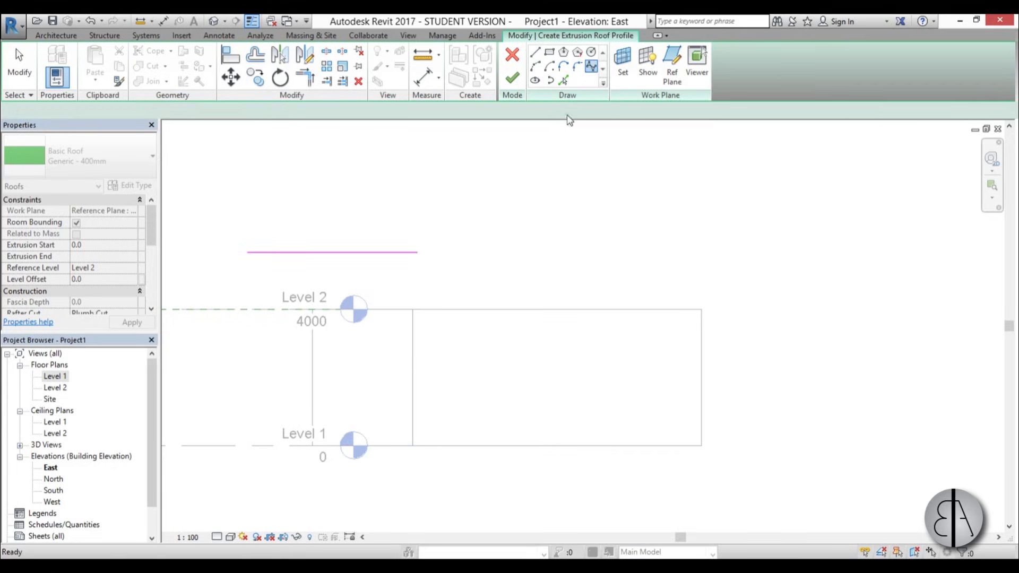
left_click(496, 252)
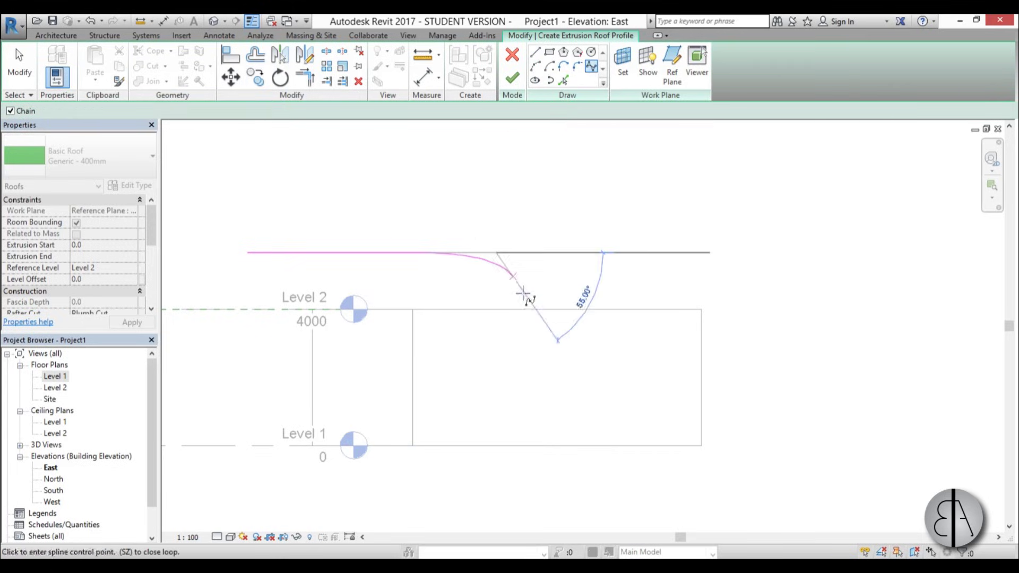
left_click(538, 327)
left_click(608, 326)
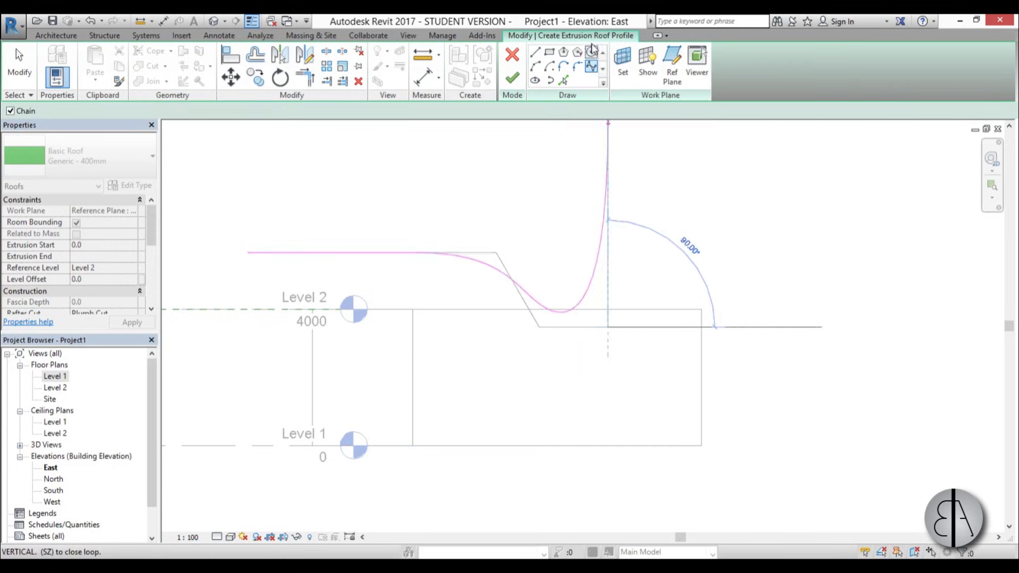
left_click(535, 53)
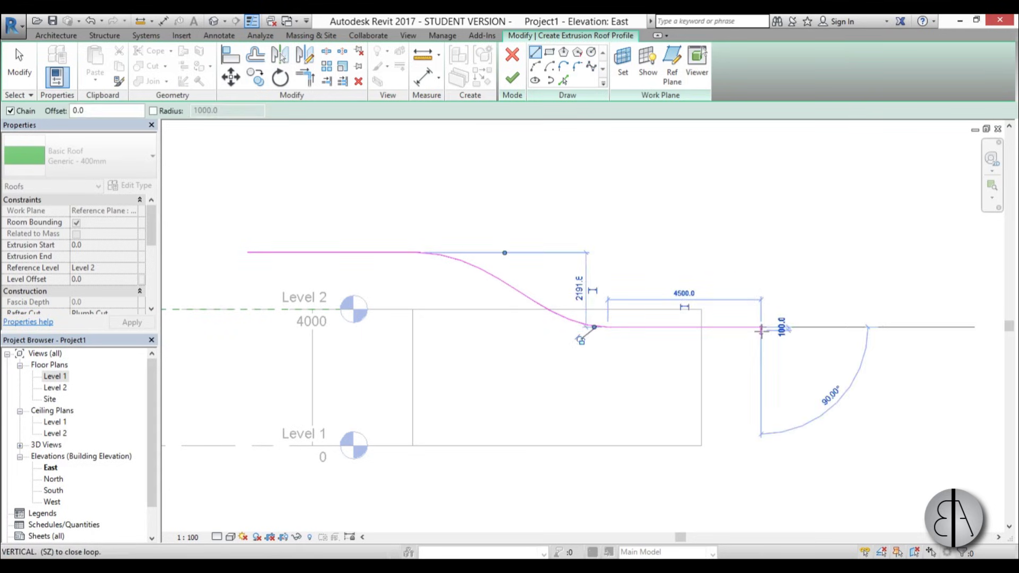
left_click(760, 327)
left_click(20, 63)
left_click(512, 79)
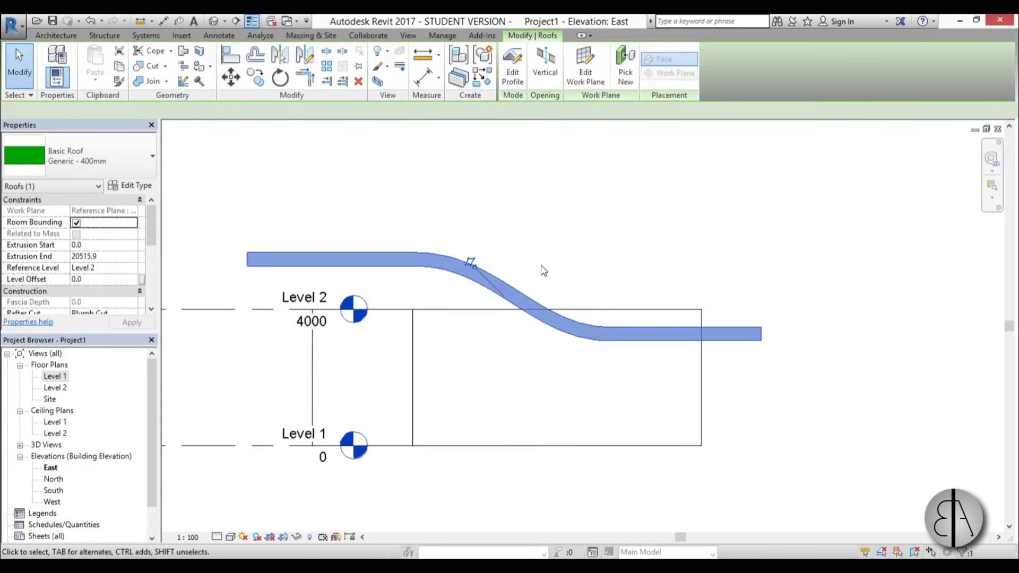
In the default 3D view, select the green S-curved roof and stretch its extrusion start outward
left_click(213, 21)
middle_click_drag(674, 380, 450, 222, "shift")
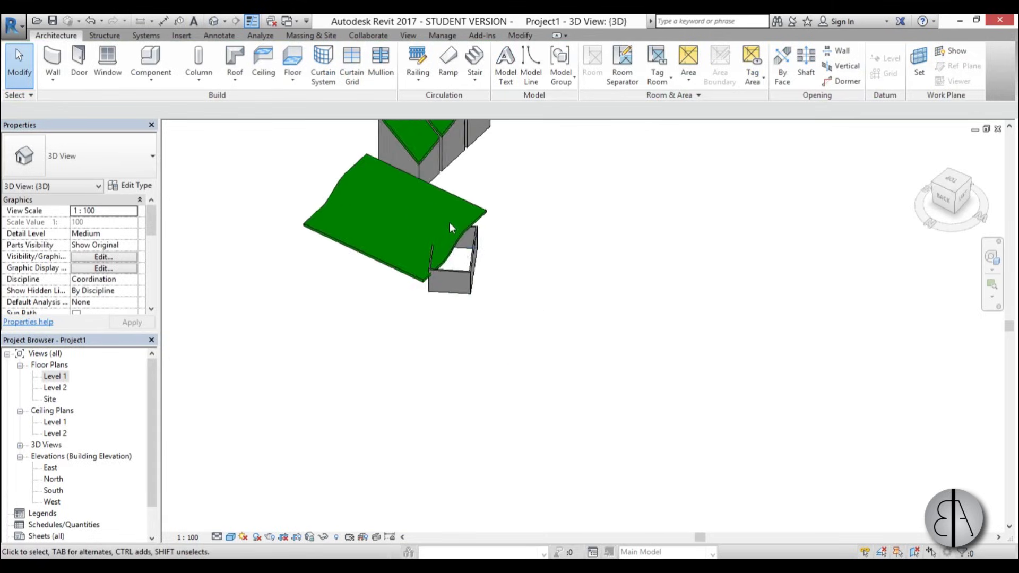
scroll(450, 222, "up", 3)
left_click(458, 267)
scroll(461, 269, "up", 2)
left_click_drag(461, 271, 558, 337)
middle_click_drag(168, 175, 447, 292)
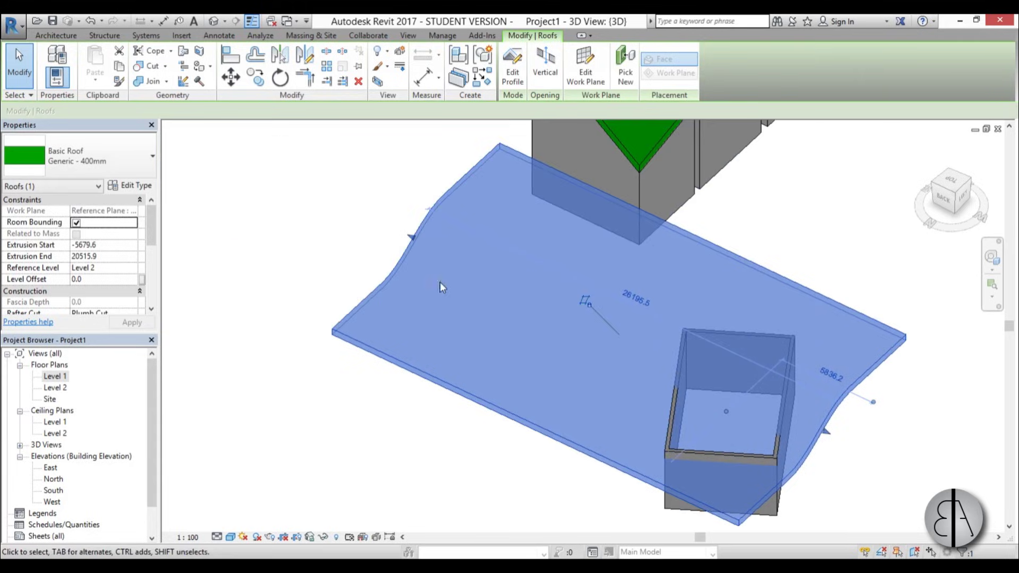
Set the roof's extrusion end to 6339.5 so it spans the box, then confirm via Edit Profile and Finish
left_click_drag(412, 234, 712, 390)
middle_click_drag(486, 292, 569, 333, "shift")
left_click_drag(547, 347, 521, 357)
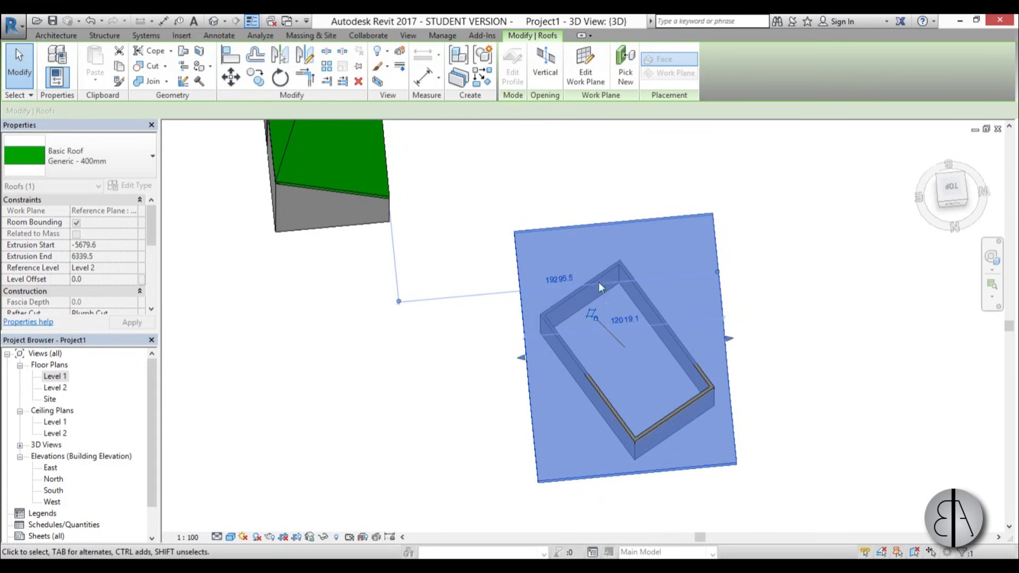
middle_click_drag(629, 450, 578, 336, "shift")
scroll(578, 336, "up", 4)
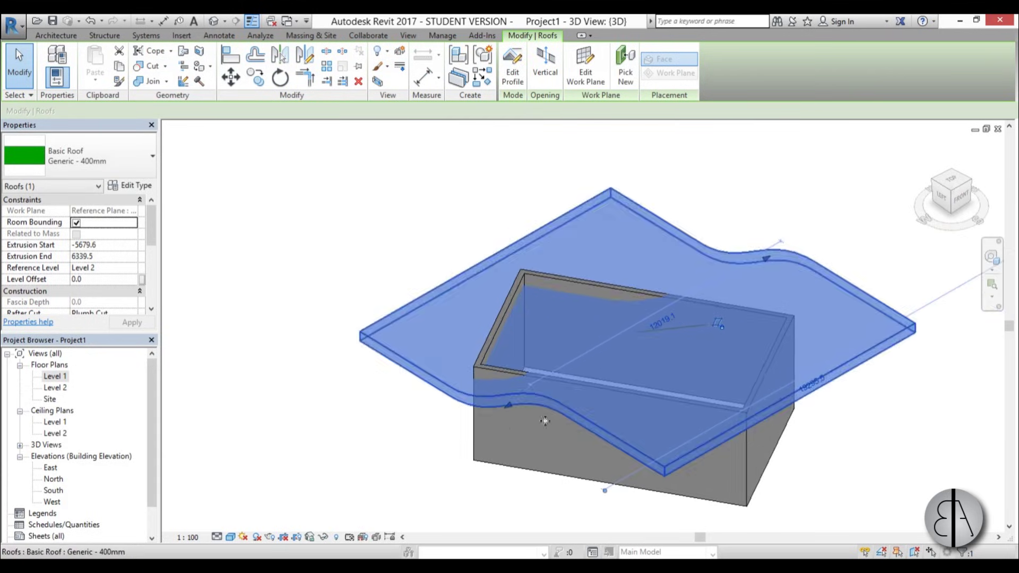
left_click(513, 75)
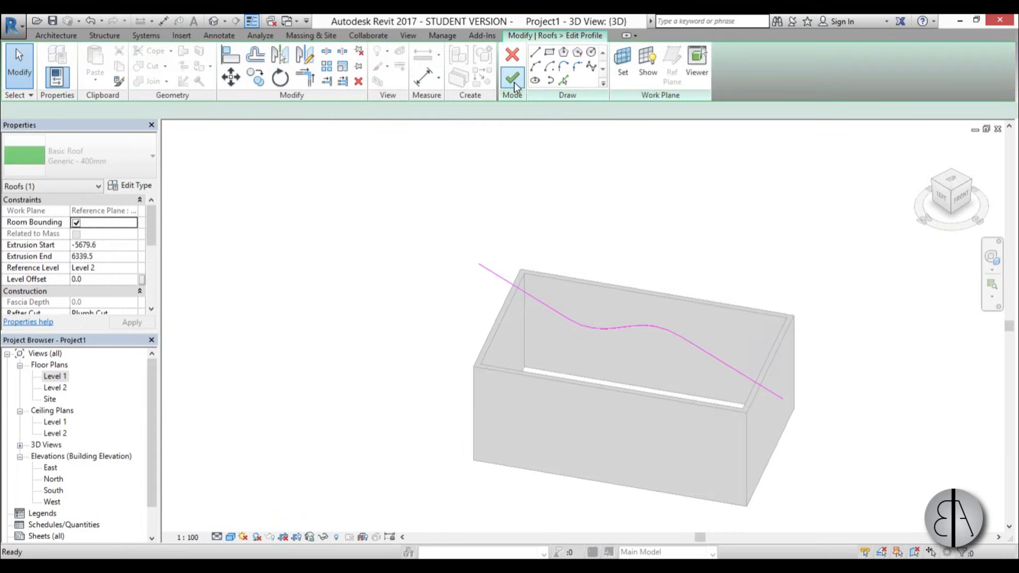
left_click(515, 74)
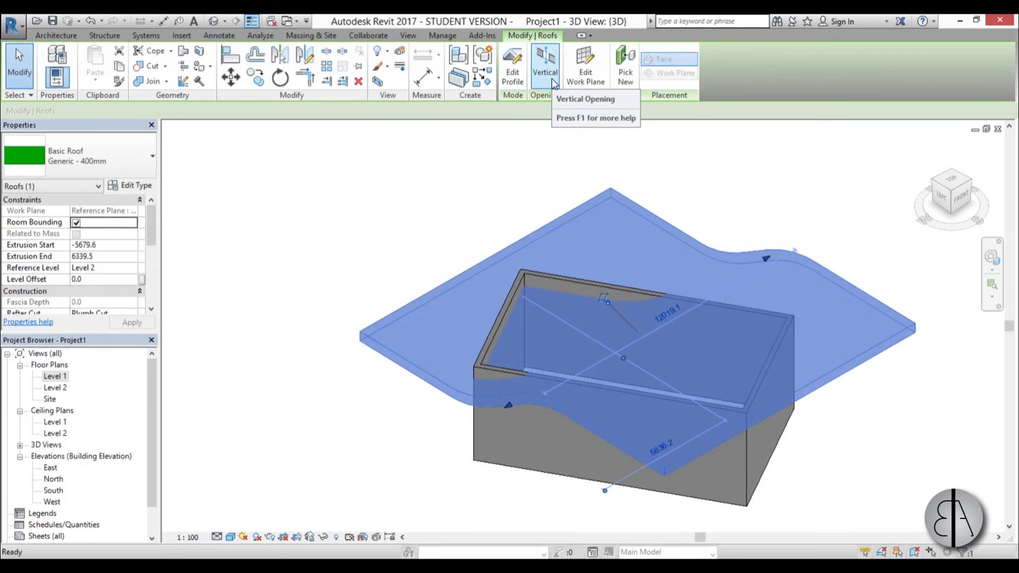
Start a vertical opening sketch and show the Site plan in wireframe
left_click(548, 78)
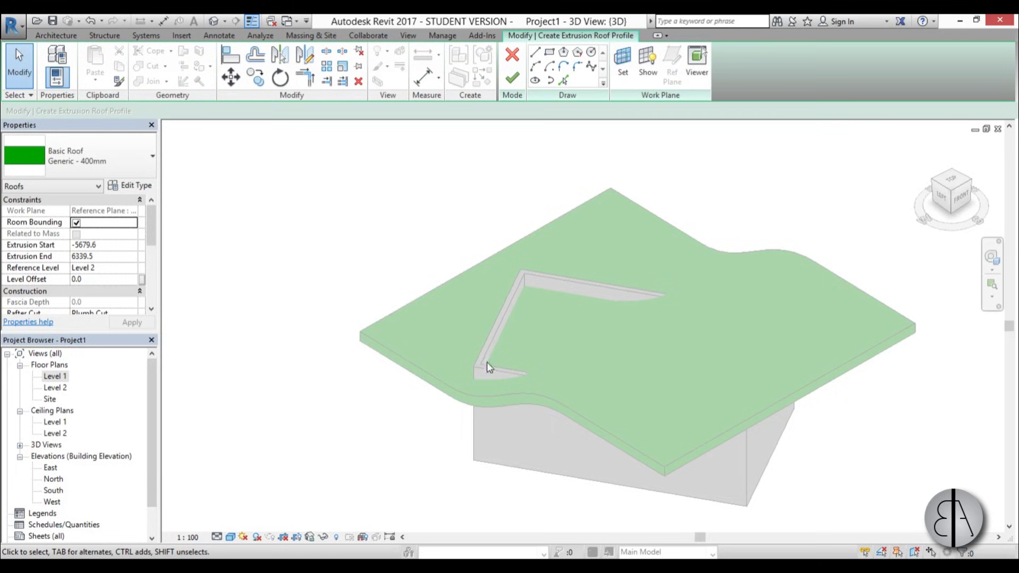
double_click(53, 401)
scroll(495, 325, "up", 3)
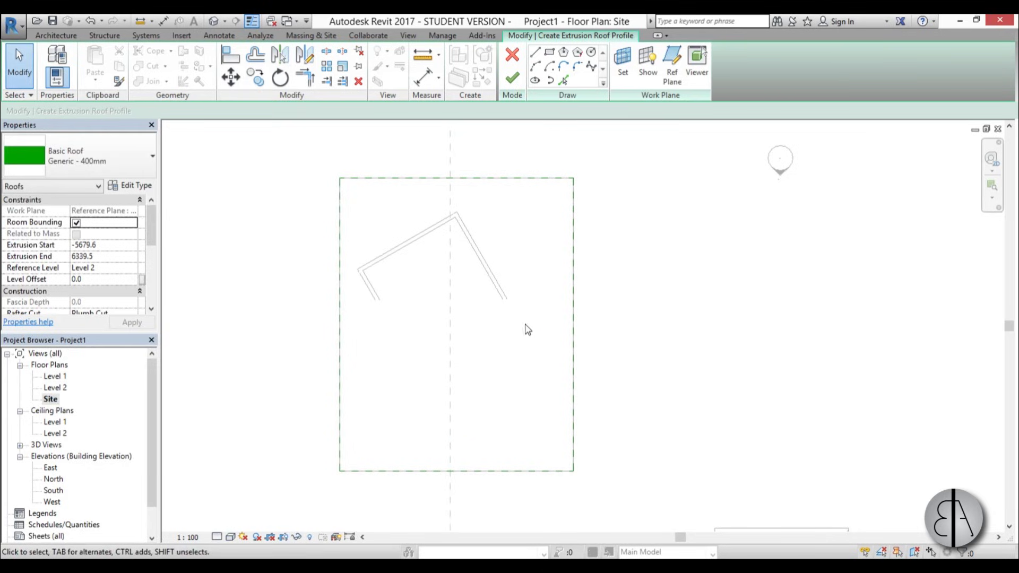
left_click(231, 538)
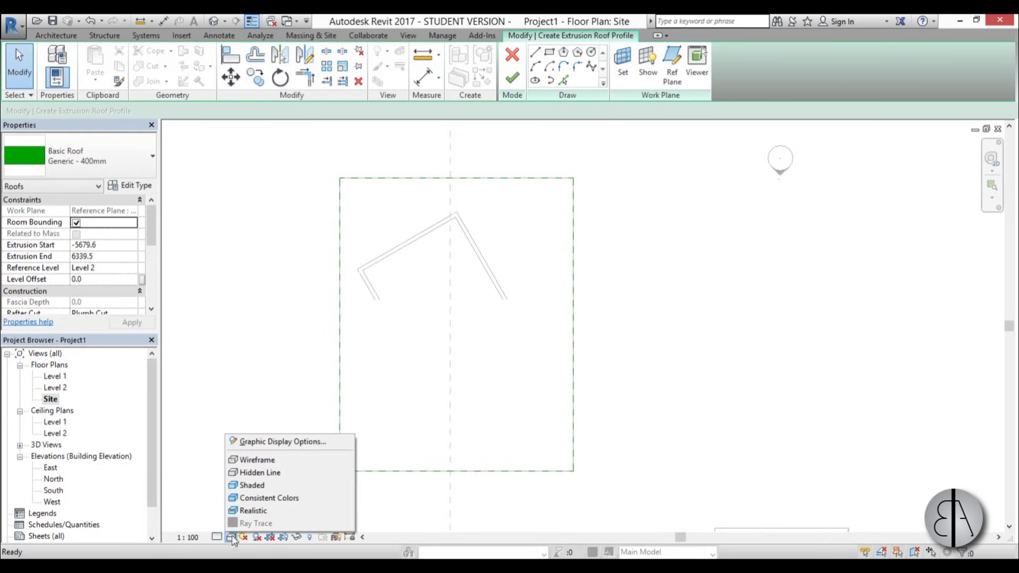
left_click(260, 459)
middle_click_drag(462, 309, 464, 305)
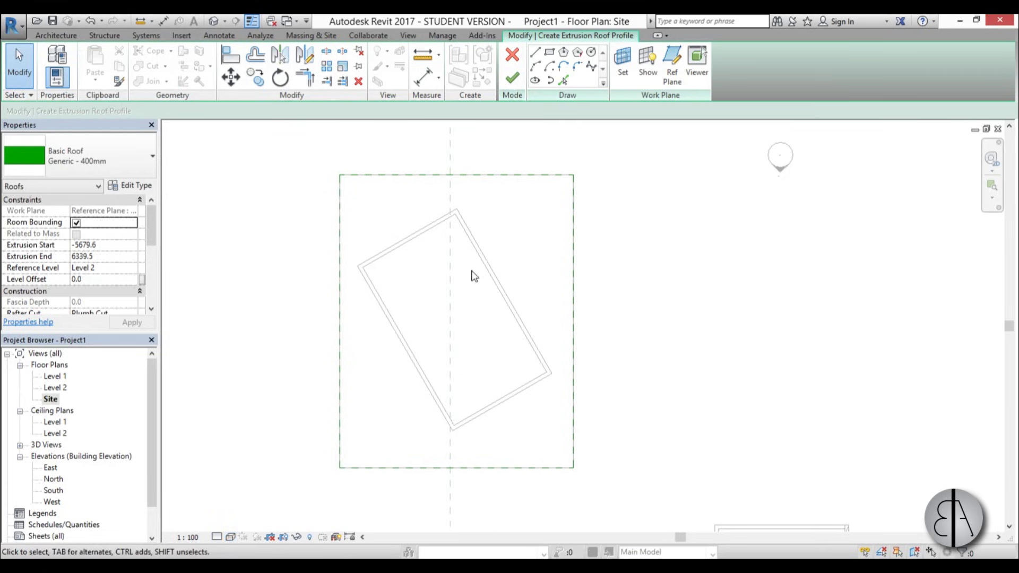
Pick the box's right and left wall edges as sketch lines
left_click(562, 80)
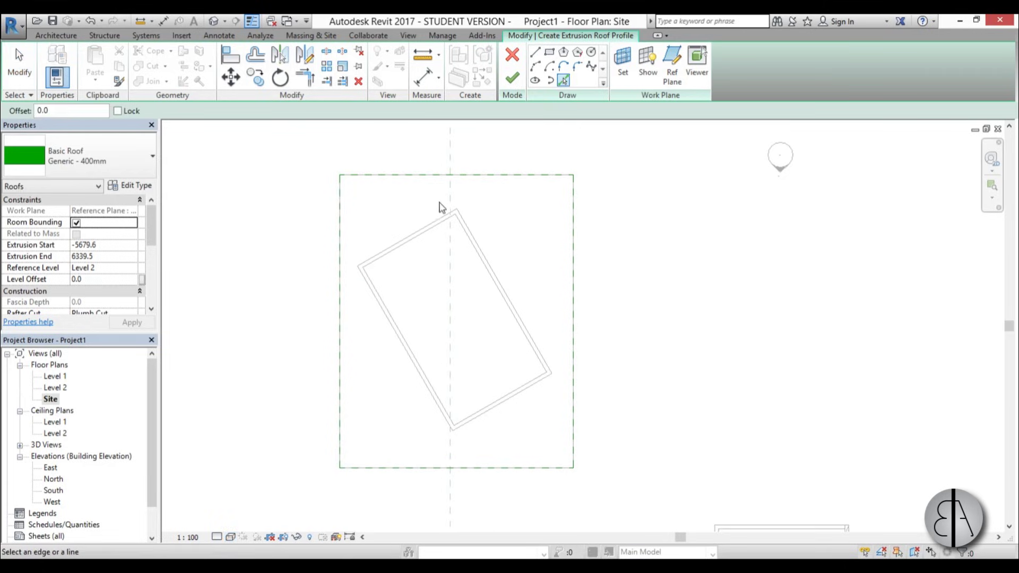
left_click(471, 227)
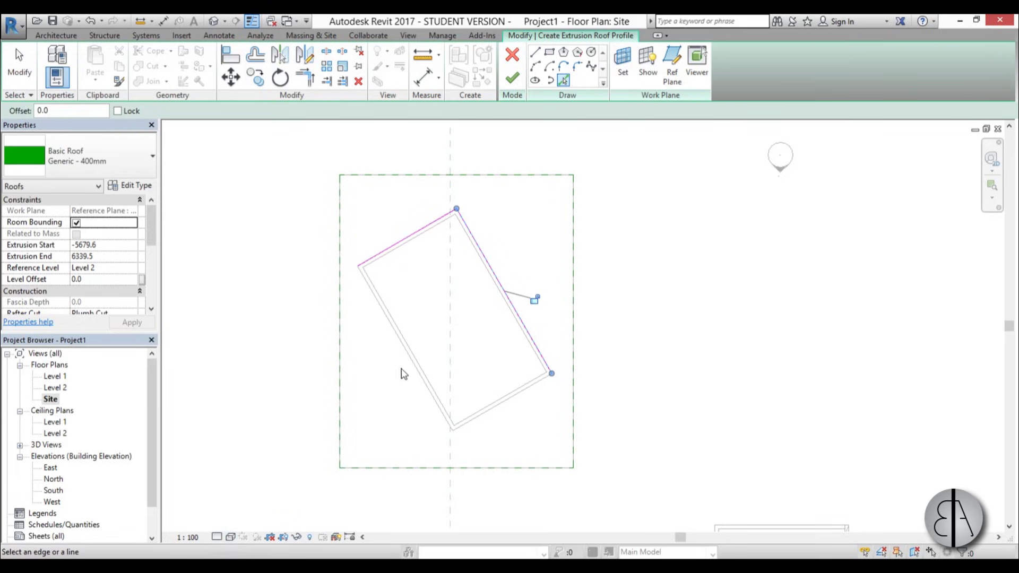
left_click(413, 366)
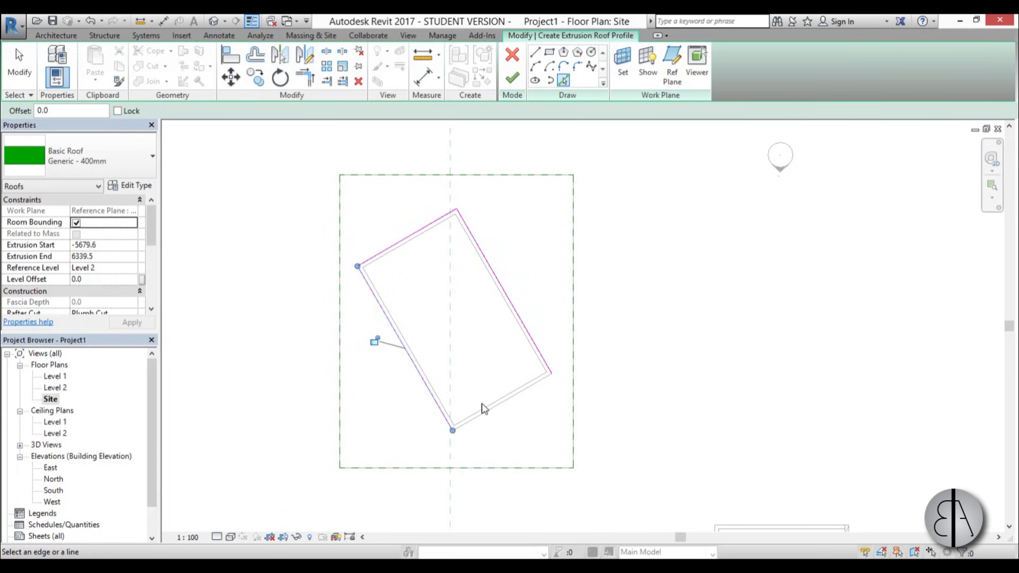
key("Escape")
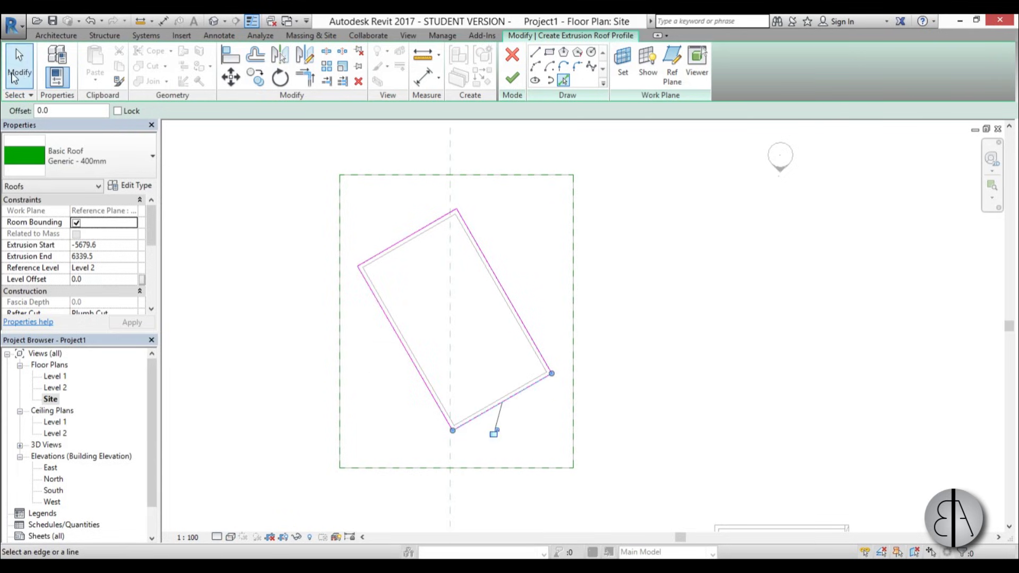
Push the top and bottom sketch lines outward beyond the box
scroll(420, 241, "up", 1)
left_click(407, 226)
left_click_drag(407, 226, 397, 210)
left_click_drag(523, 423, 539, 434)
left_click(637, 382)
scroll(487, 269, "down", 1)
scroll(517, 357, "up", 1)
left_click(516, 357)
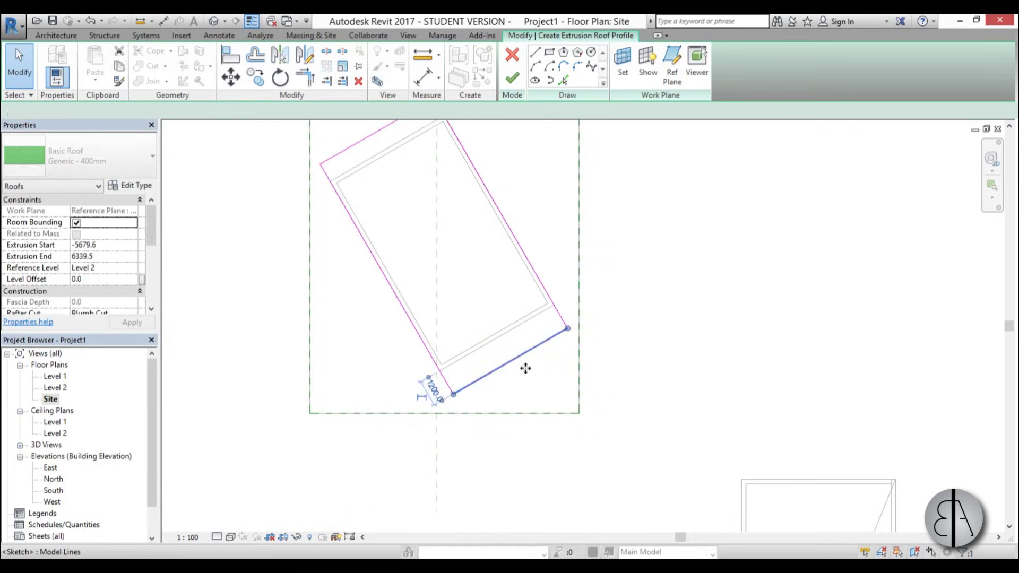
key("Escape")
scroll(530, 367, "down", 3)
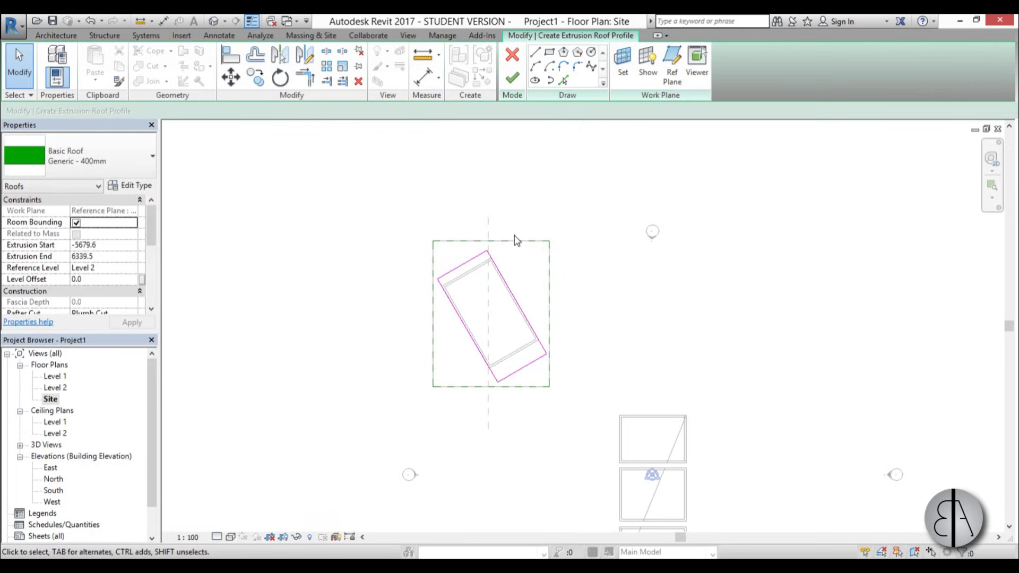
scroll(514, 235, "up", 1)
Sketch a large rectangle around the wall box and finish the roof sketch
left_click(549, 52)
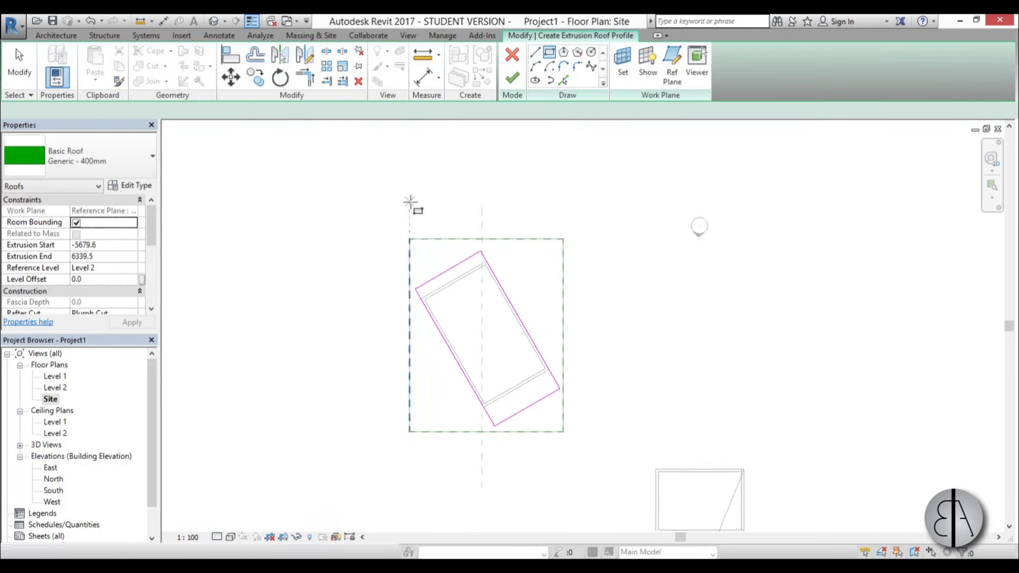
left_click(365, 213)
left_click(599, 459)
key("Escape")
key("Escape")
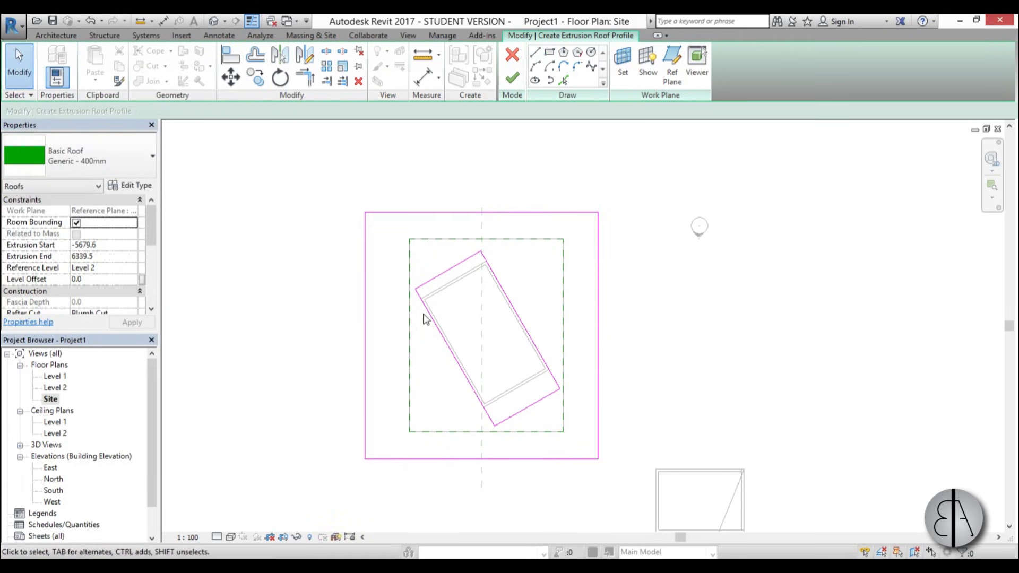
scroll(430, 329, "up", 1)
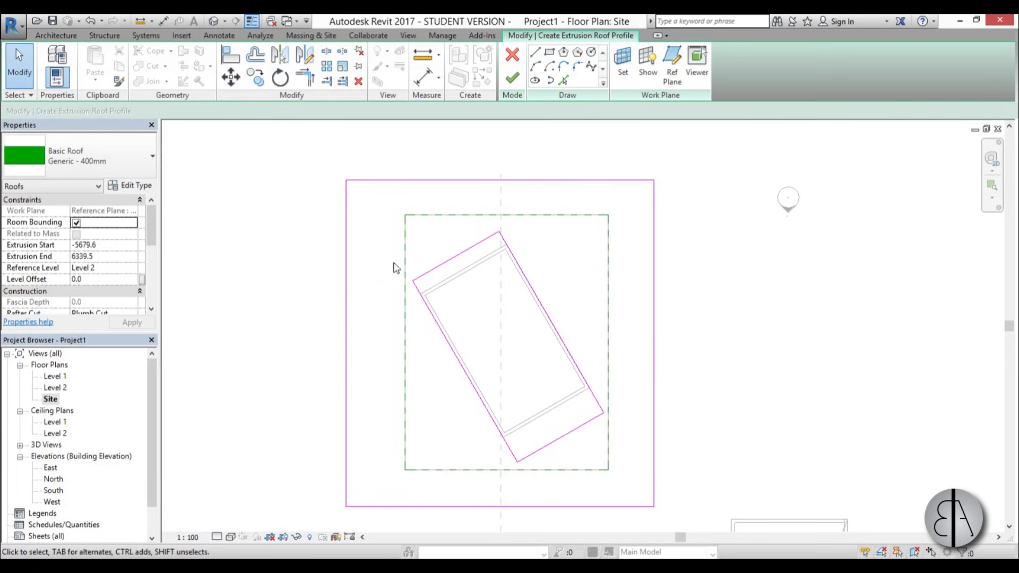
left_click(513, 79)
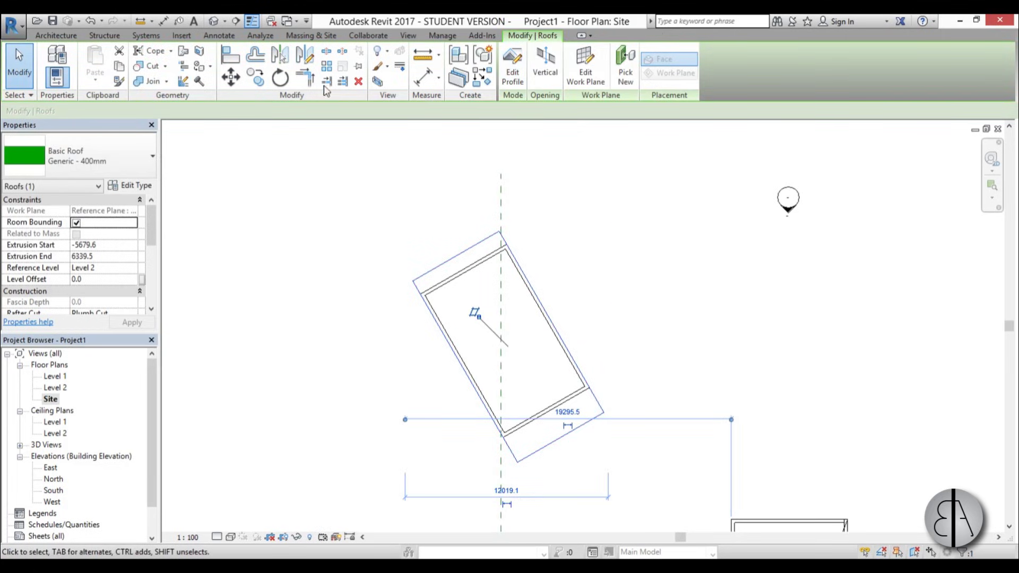
Tab-select the rotated box's four walls and attach their tops to the S-curved roof
left_click(213, 21)
middle_click_drag(611, 281, 400, 364, "shift")
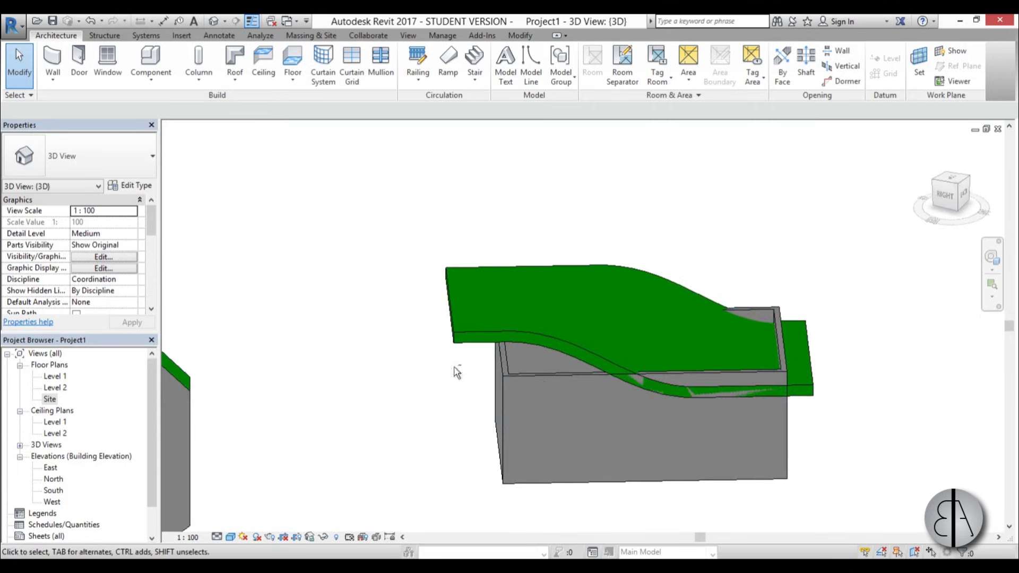
middle_click_drag(692, 403, 493, 491, "shift")
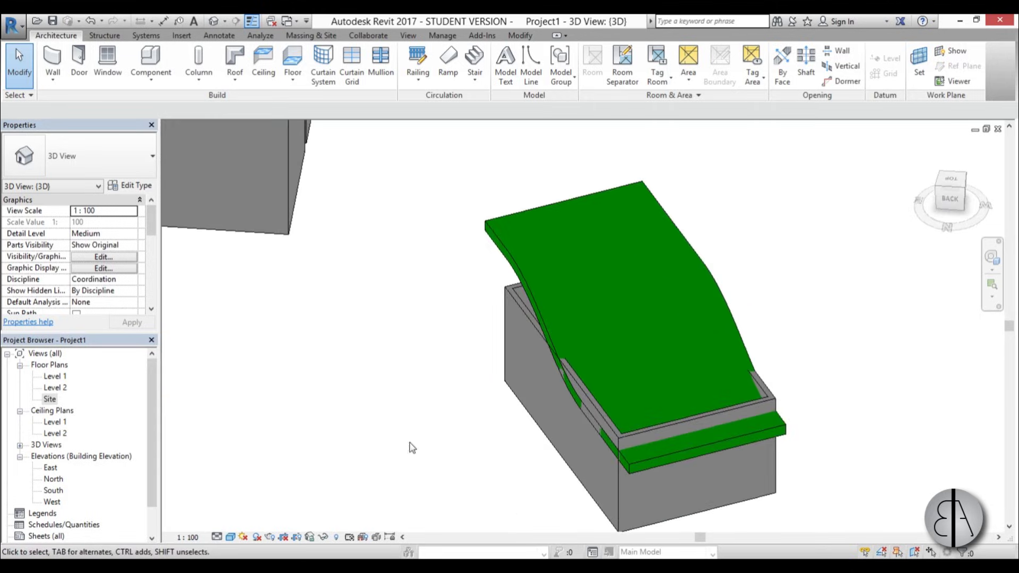
middle_click_drag(658, 343, 611, 354, "shift")
key("Tab")
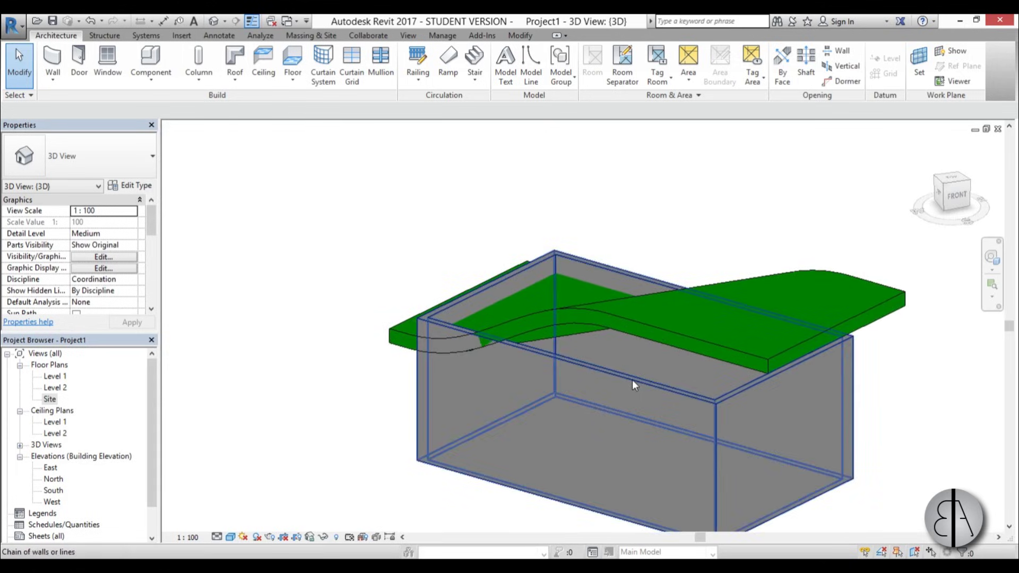
left_click(632, 380)
middle_click_drag(641, 415, 578, 180, "shift")
left_click(601, 84)
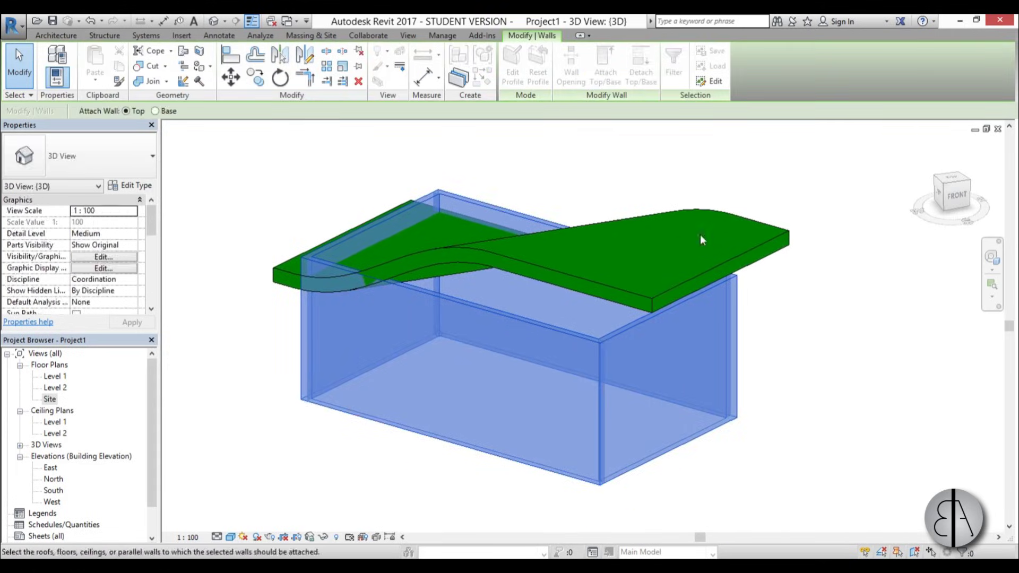
left_click(716, 269)
left_click(416, 168)
middle_click_drag(416, 168, 480, 286, "shift")
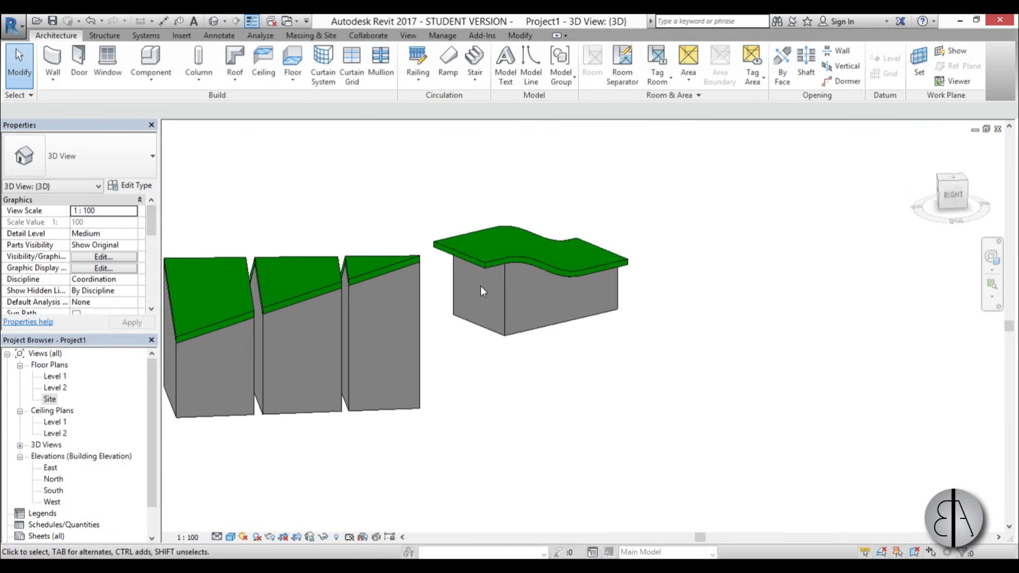
middle_click_drag(455, 277, 445, 349, "shift")
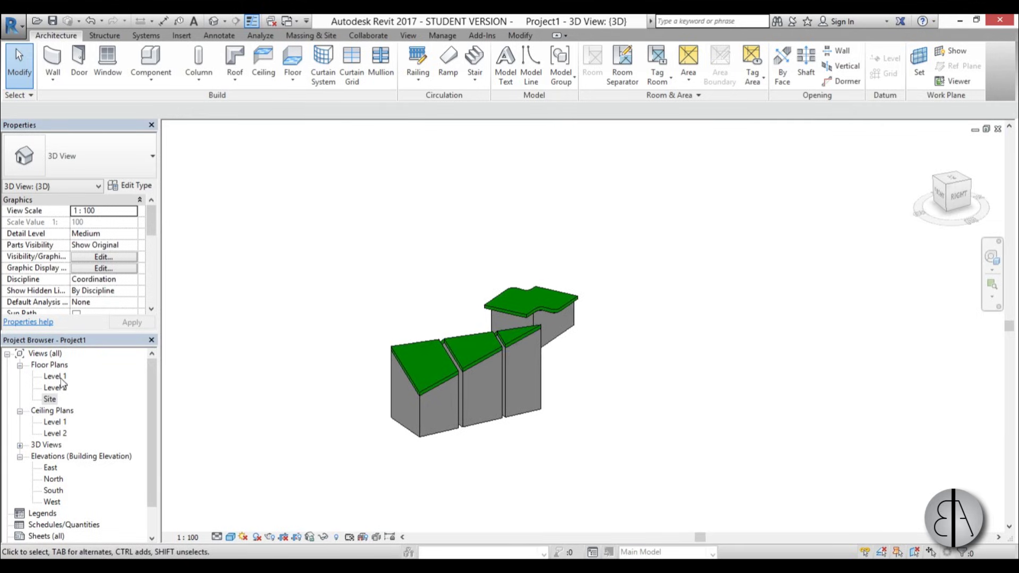
Create an in-place mass with the default name and begin reference planes in Level 1
left_click(311, 35)
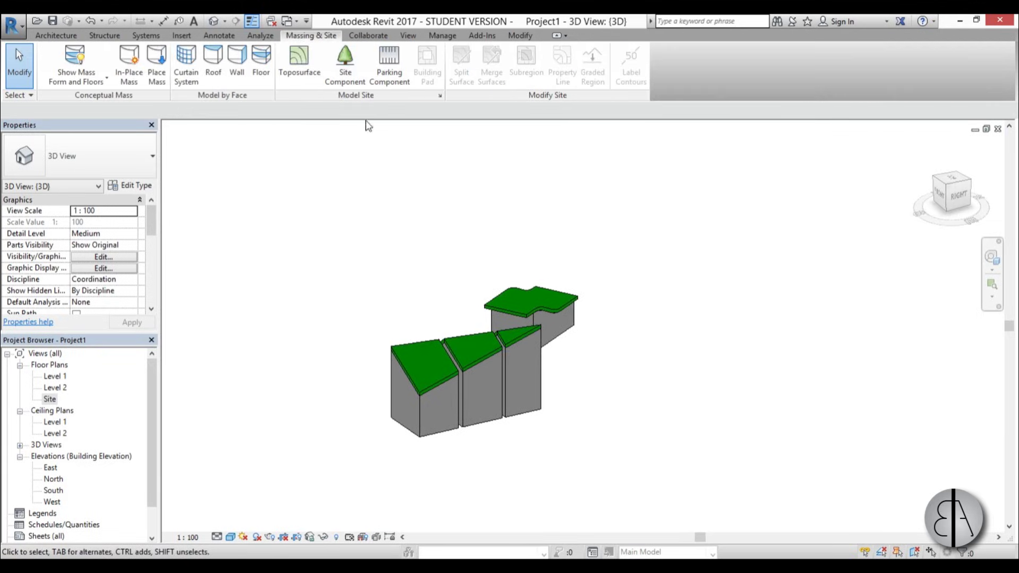
left_click(128, 83)
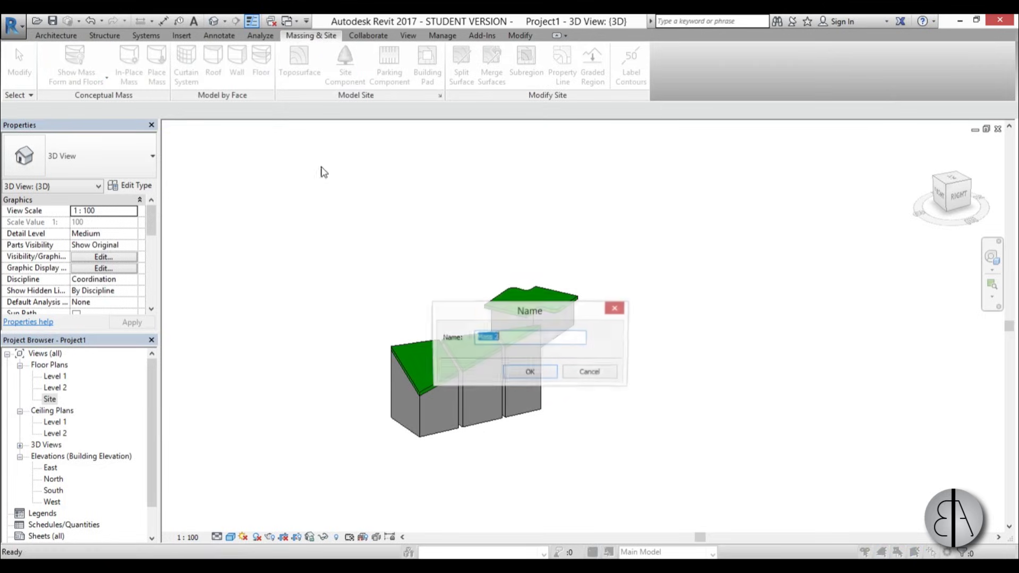
left_click(530, 371)
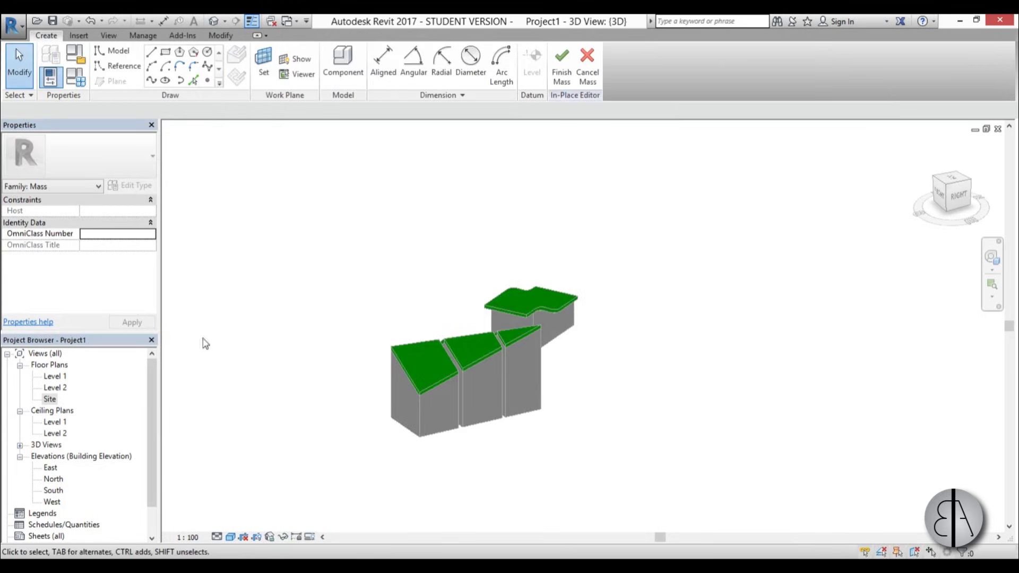
double_click(55, 376)
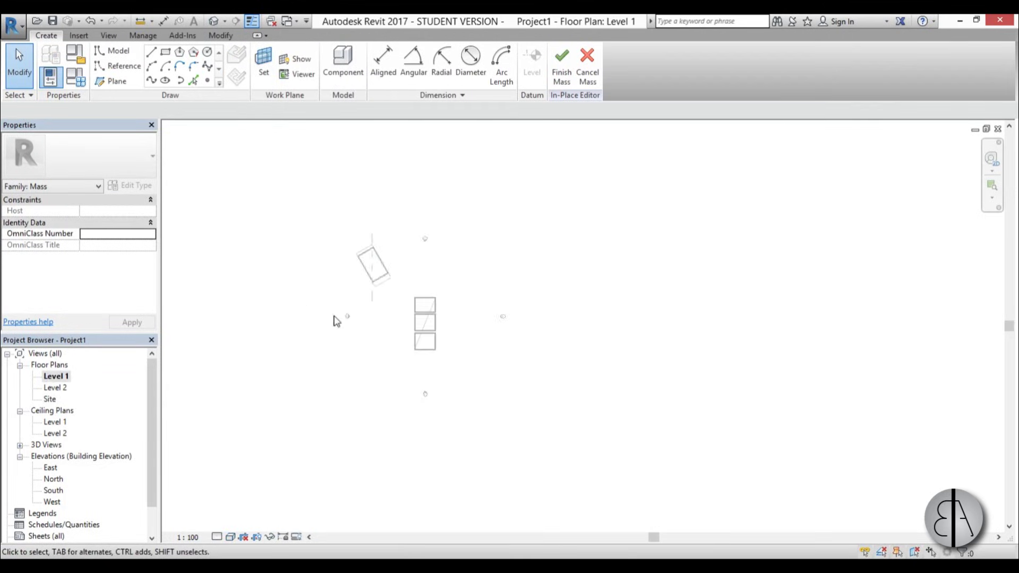
scroll(433, 302, "up", 3)
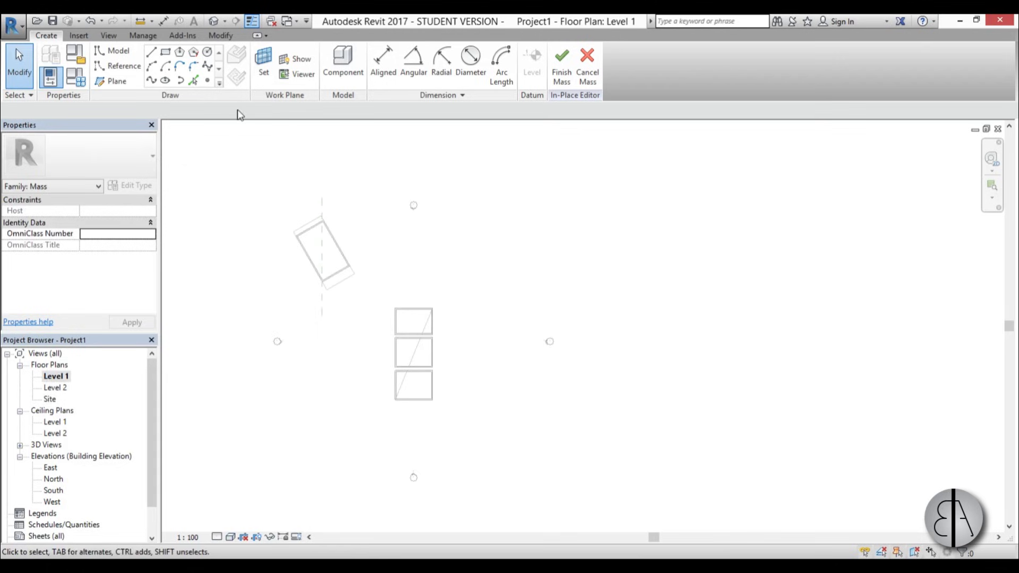
left_click(118, 84)
scroll(498, 250, "up", 2)
Draw three parallel vertical reference planes in the Level 1 plan
left_click(468, 165)
left_click(468, 329)
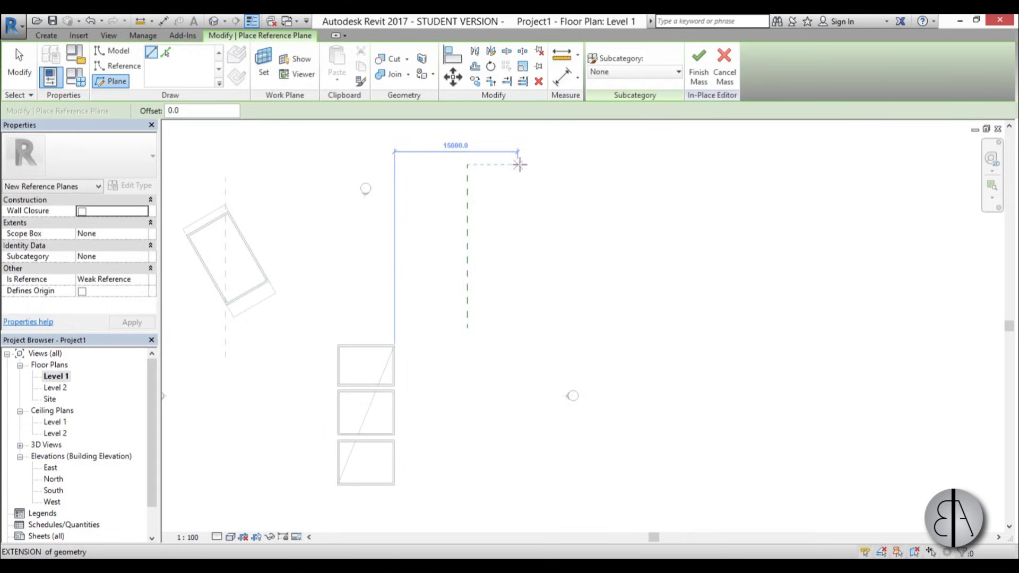
left_click(527, 164)
left_click(526, 329)
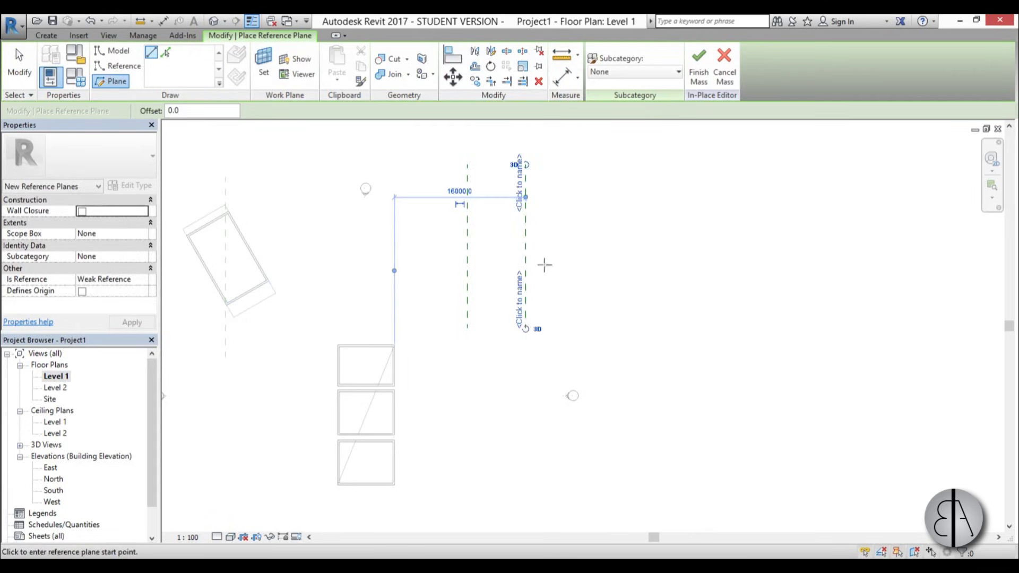
left_click(583, 165)
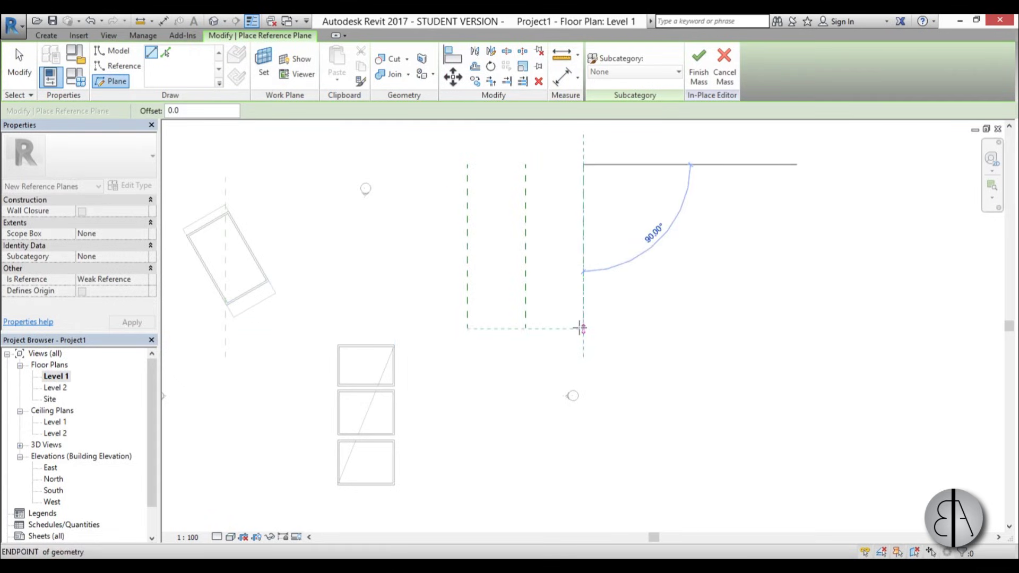
key("Escape")
key("Escape")
scroll(582, 252, "up", 2)
Name the first two reference planes 1 and 2
left_click(411, 278)
left_click(404, 343)
type("1")
key("Return")
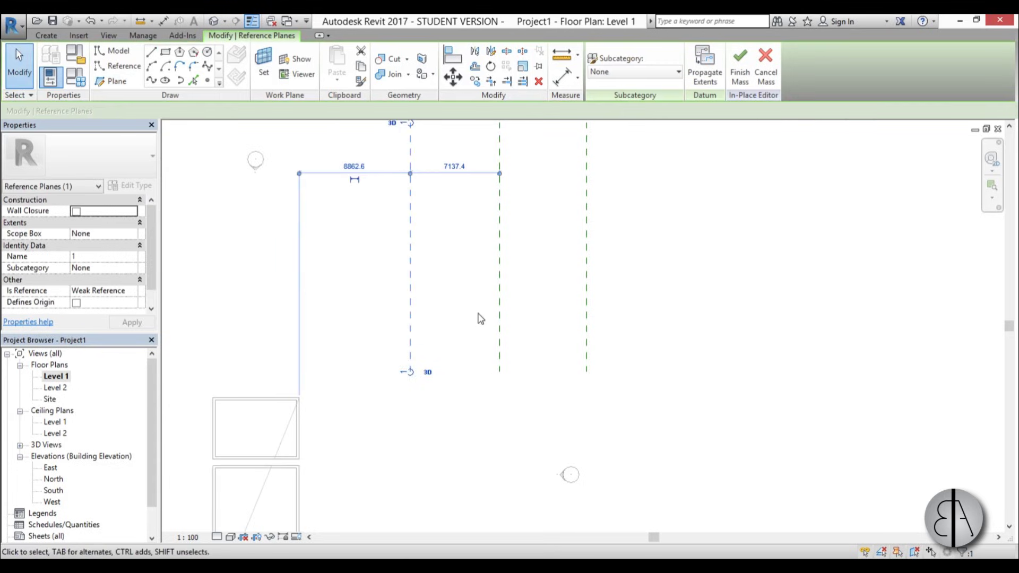
key("Escape")
left_click(500, 321)
left_click(495, 363)
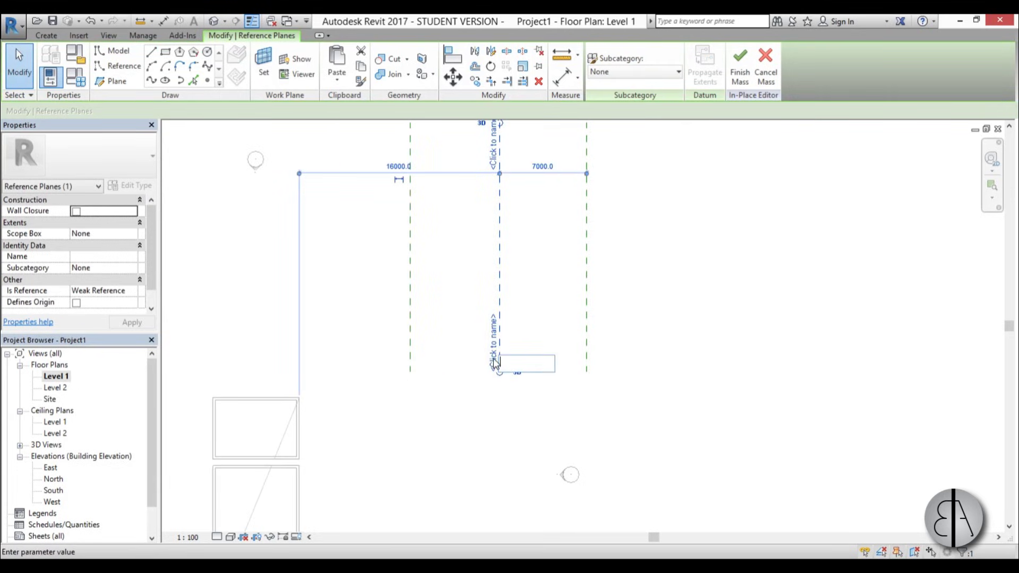
type("2")
key("Return")
Name the third reference plane 3
left_click(586, 359)
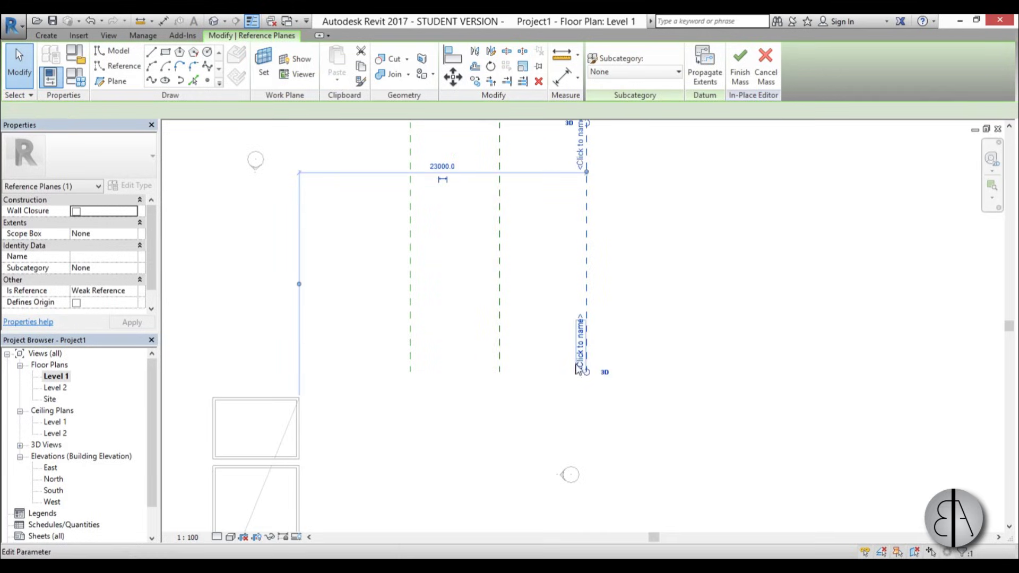
left_click(579, 364)
key("Escape")
scroll(347, 432, "down", 3)
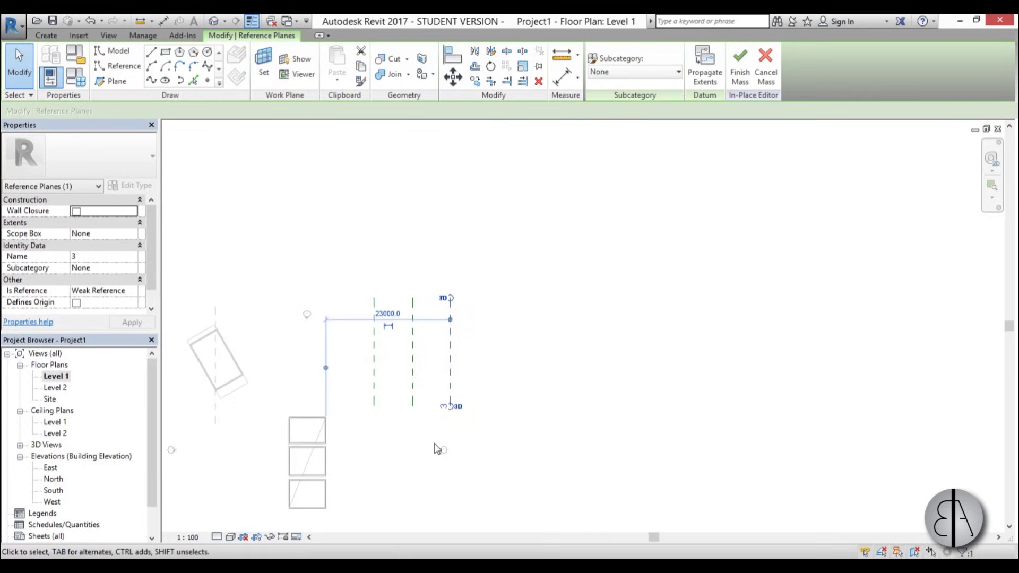
key("Escape")
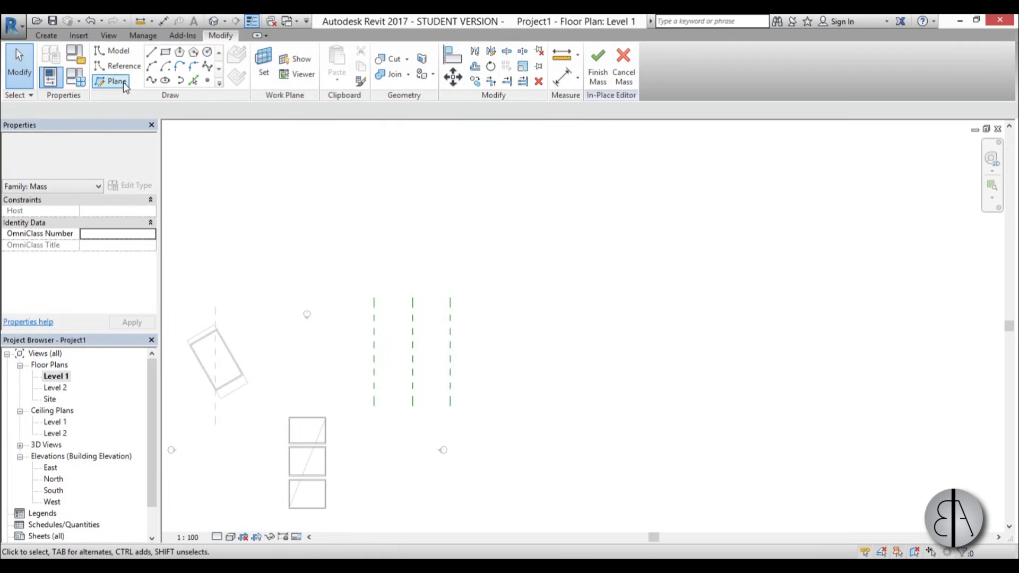
View the model in 3D straight from the RIGHT side of the ViewCube
left_click(214, 22)
middle_click_drag(607, 470, 805, 257, "shift")
left_click(951, 191)
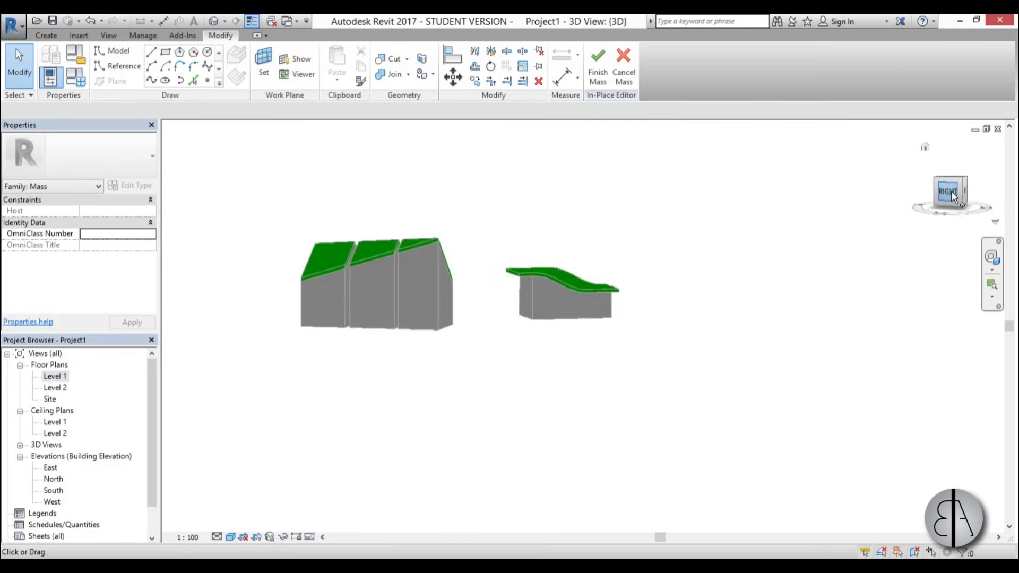
middle_click_drag(504, 319, 457, 293)
scroll(457, 294, "up", 3)
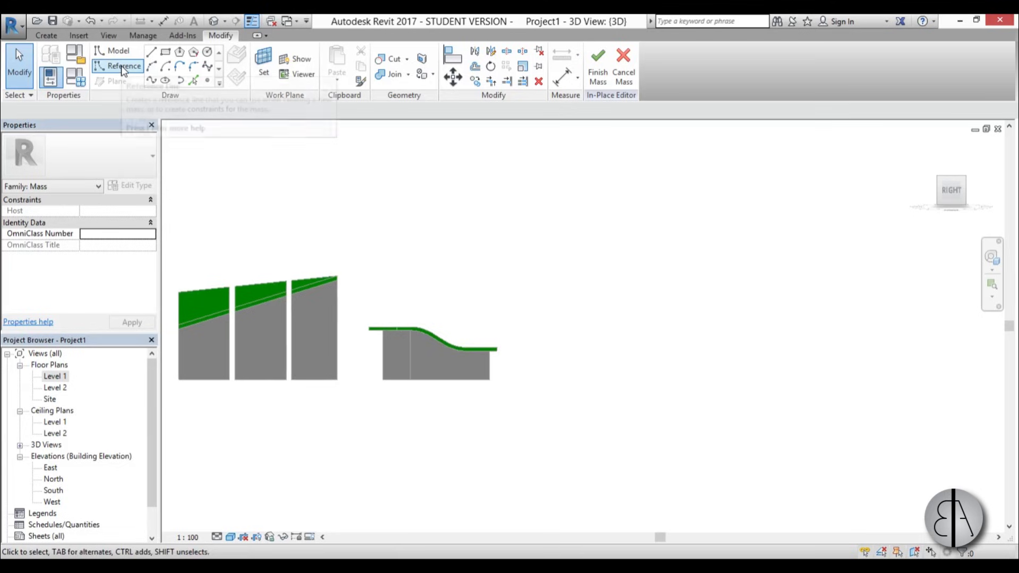
Set up model lines with Reference Plane : 1 as the placement plane
left_click(119, 51)
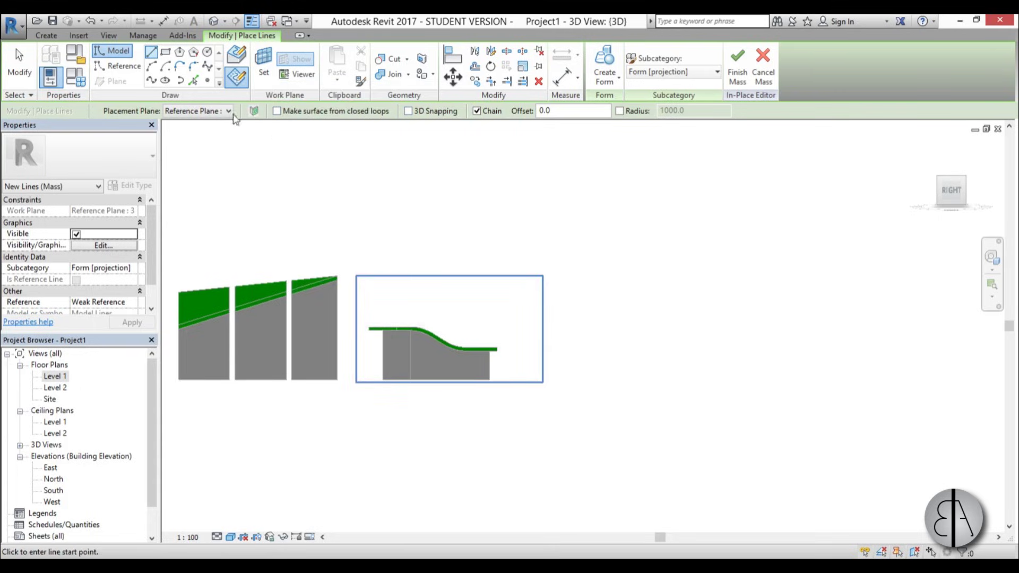
left_click(262, 84)
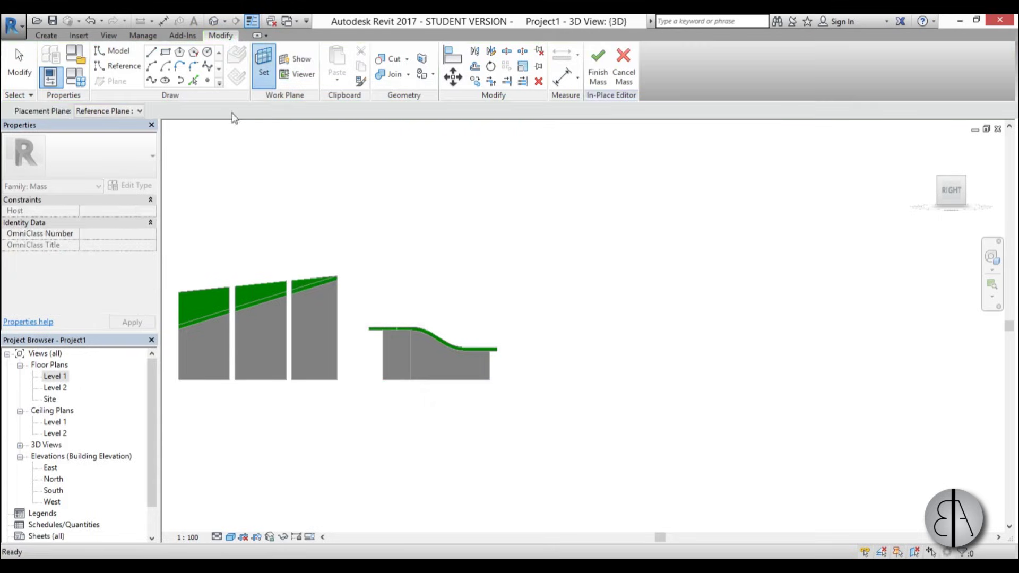
left_click(120, 111)
left_click(111, 142)
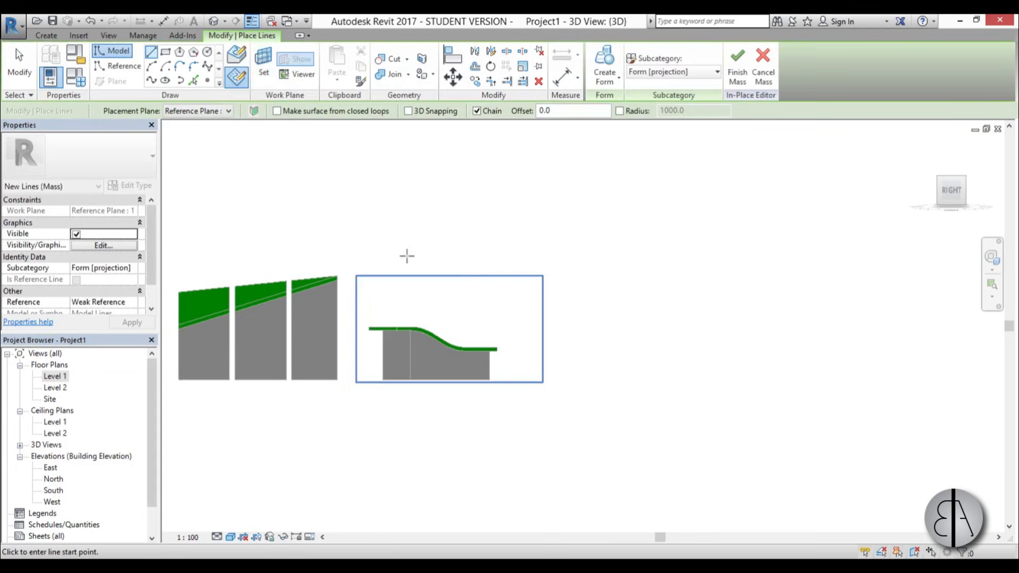
scroll(456, 318, "up", 2)
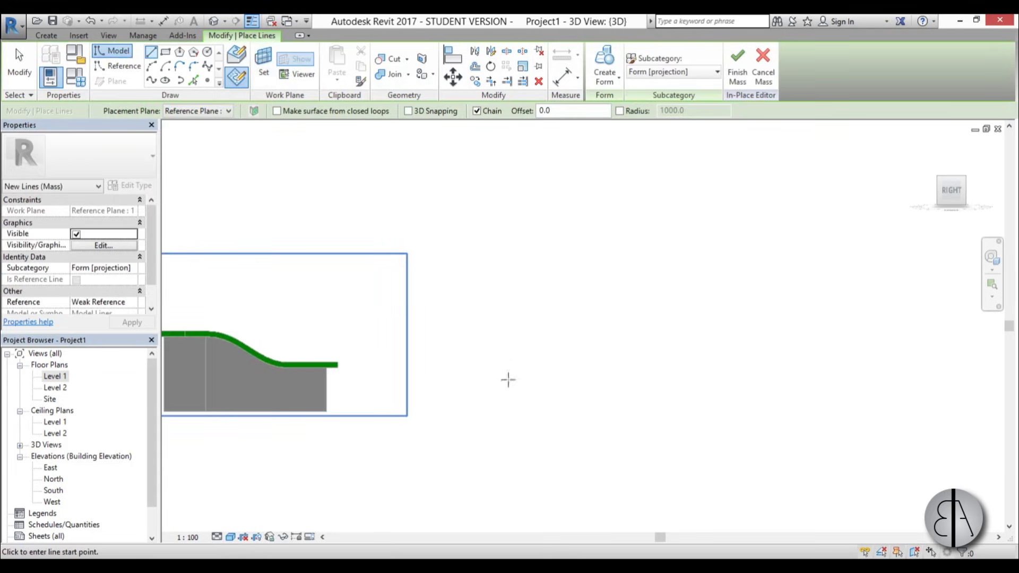
Start a spline on reference plane 1 with a start point and two control points
left_click(153, 80)
left_click(387, 340)
left_click(466, 332)
left_click(599, 334)
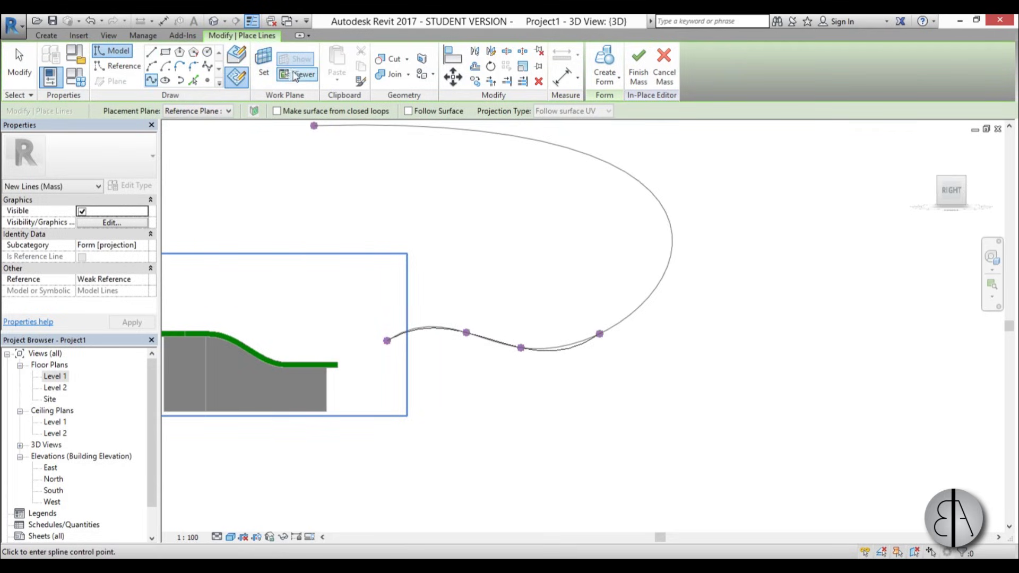
Finish the first spline, then draw a second spline on Reference Plane : 2
left_click(20, 63)
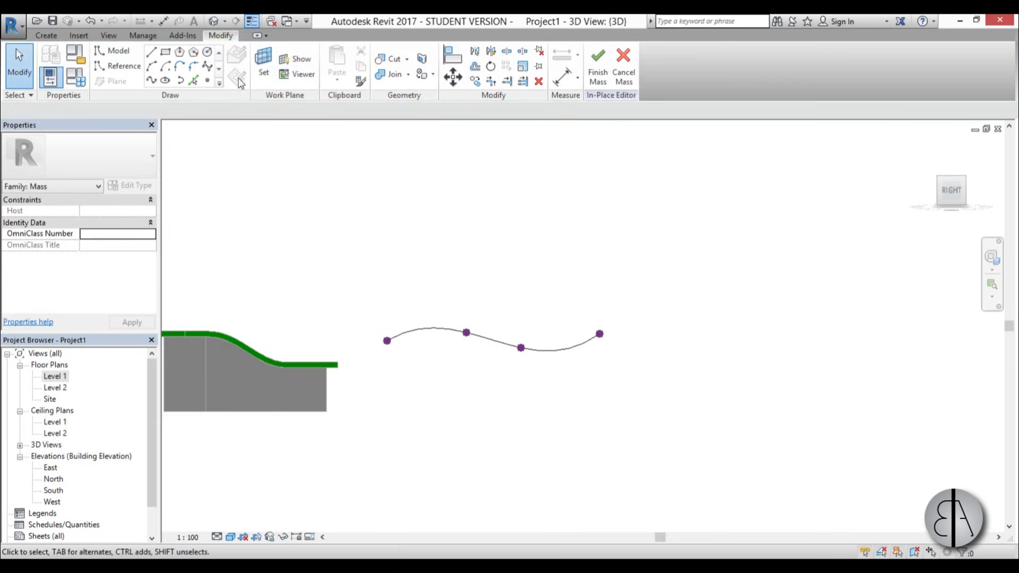
left_click(264, 64)
left_click(117, 111)
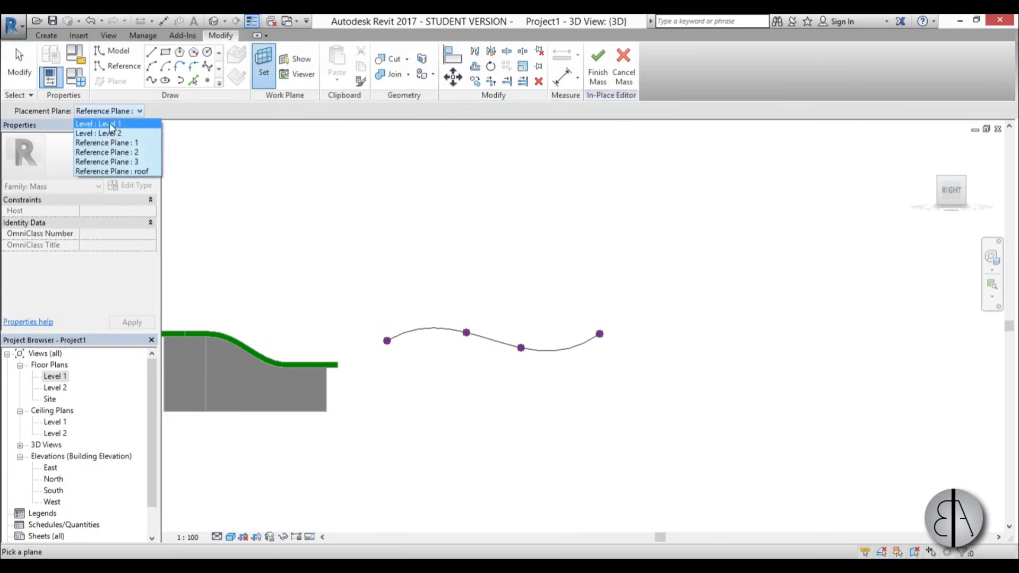
left_click(110, 153)
left_click(151, 80)
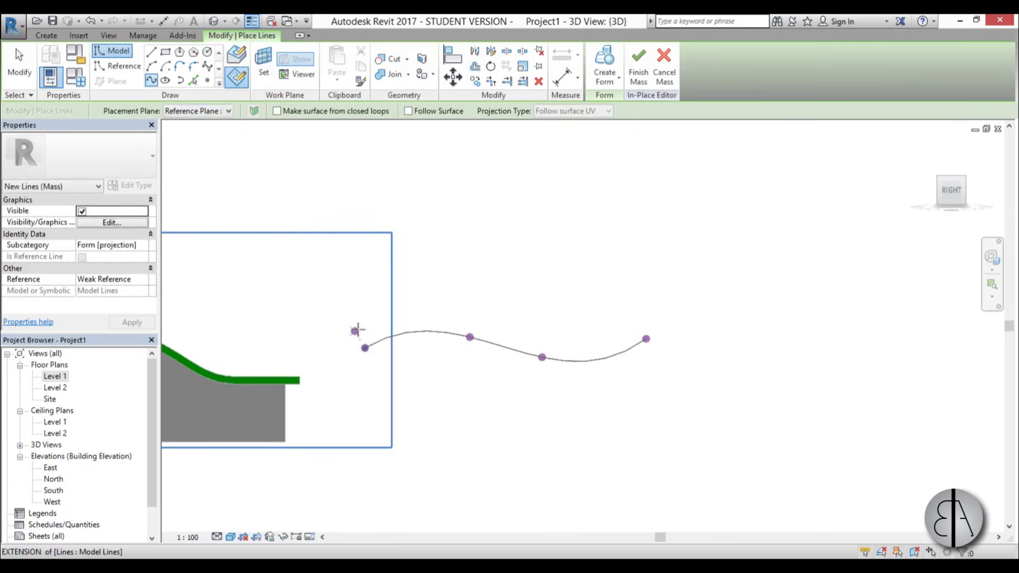
left_click(524, 337)
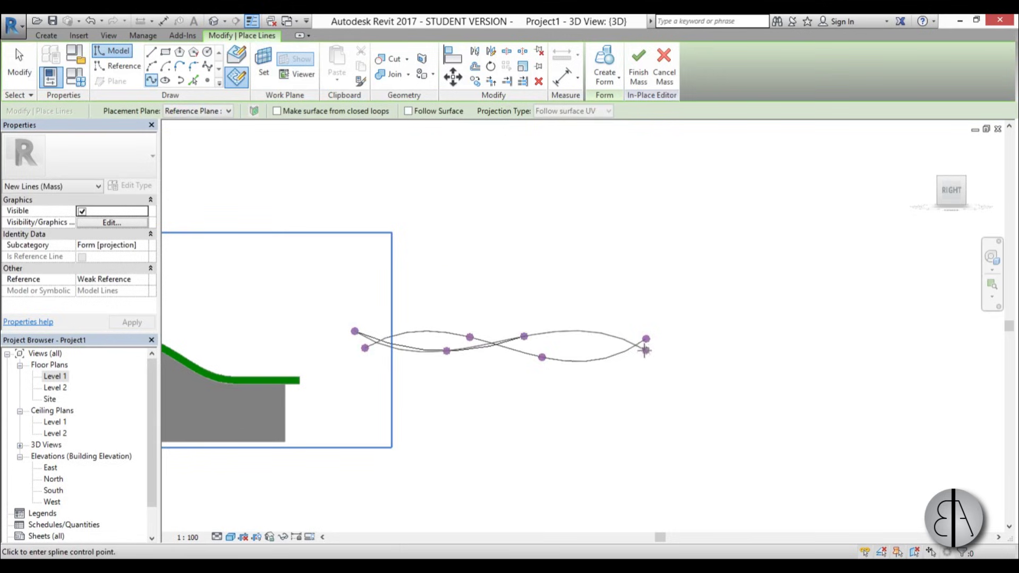
left_click(642, 352)
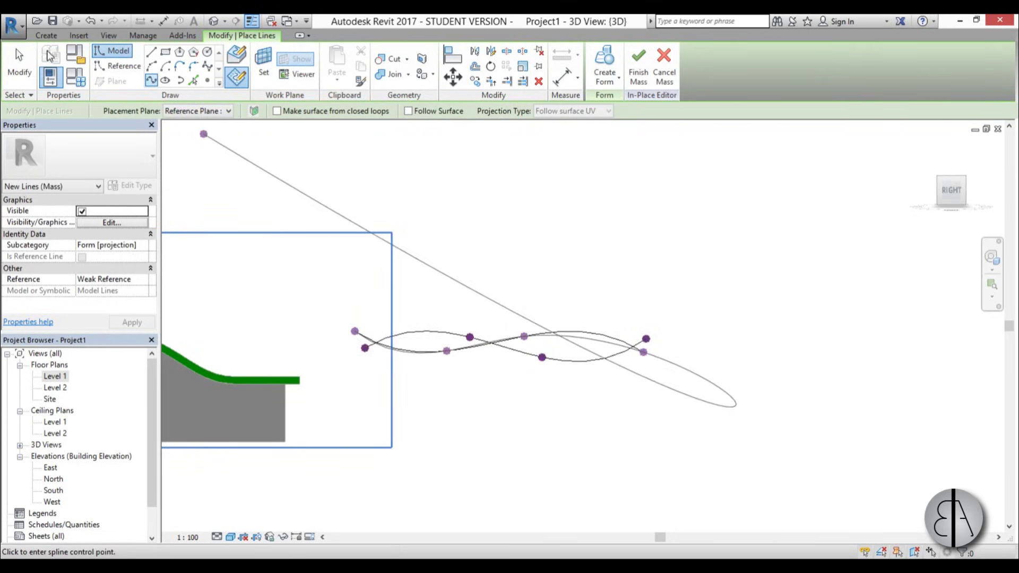
key("Escape")
key("Escape")
Draw and finish a third four-point spline on Reference Plane : 3
scroll(643, 355, "up", 2)
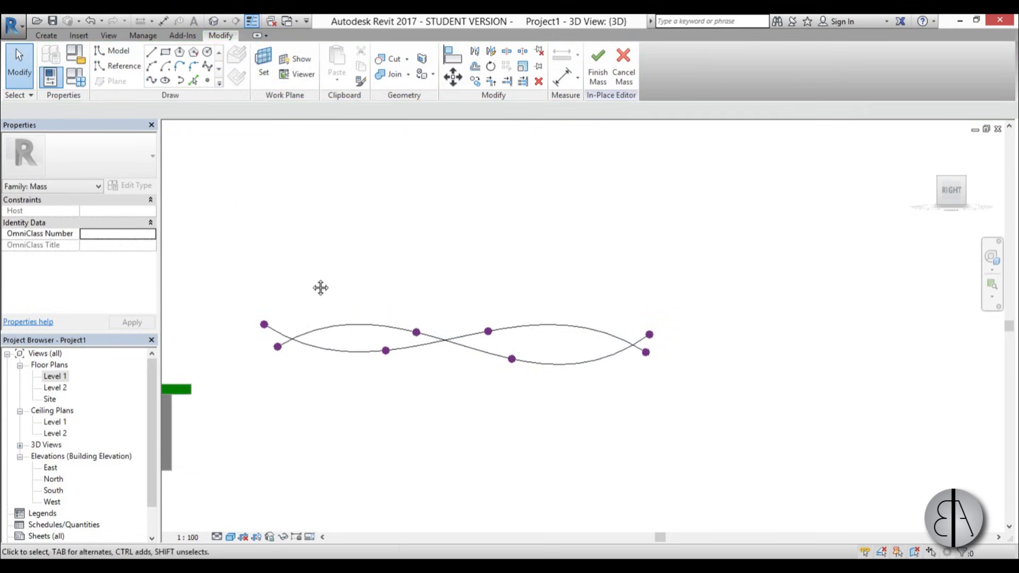
middle_click_drag(337, 372, 350, 355)
middle_click_drag(276, 242, 285, 228)
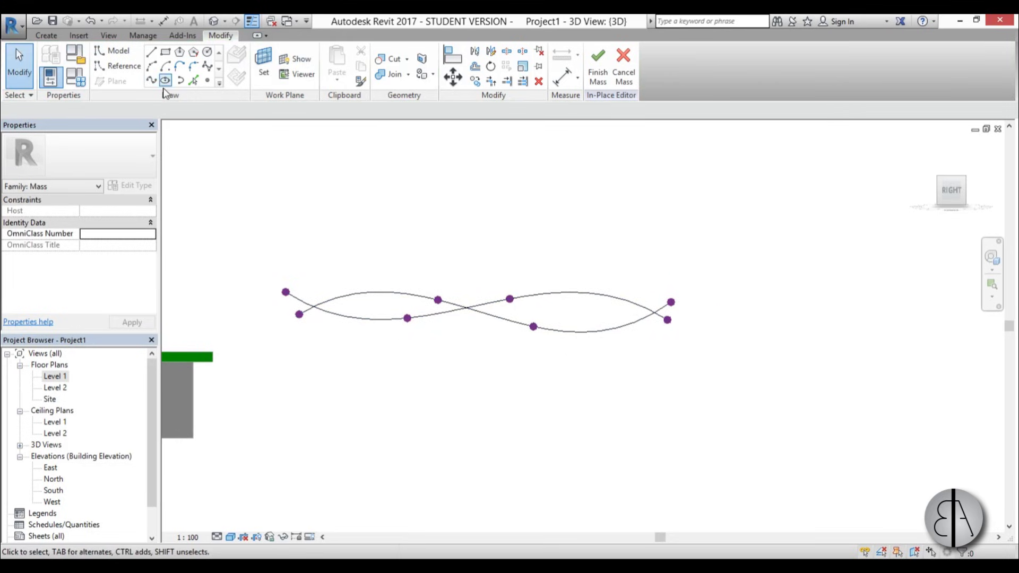
left_click(151, 80)
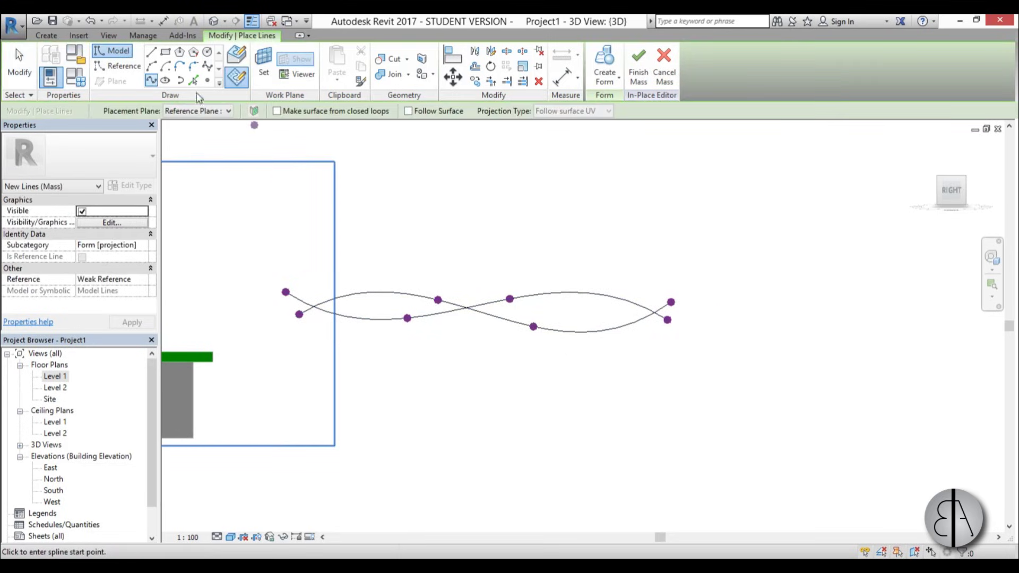
left_click(195, 110)
left_click(187, 173)
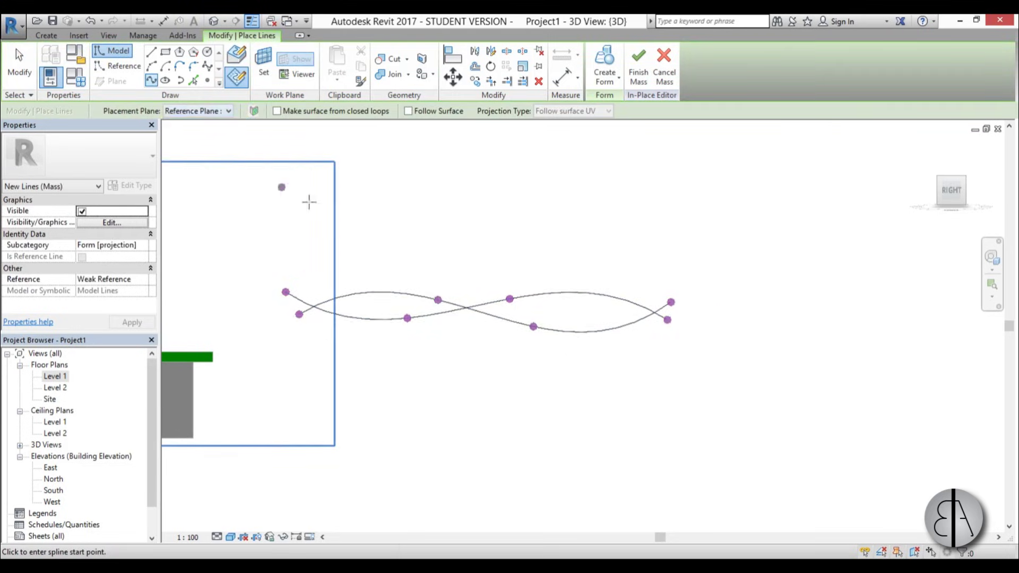
left_click(278, 315)
left_click(488, 313)
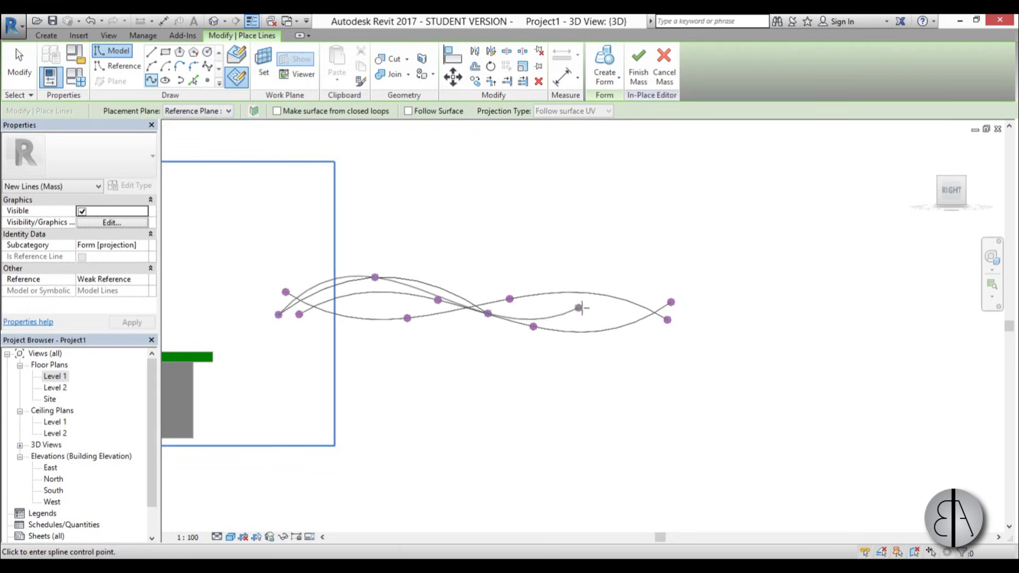
left_click(601, 309)
left_click(697, 316)
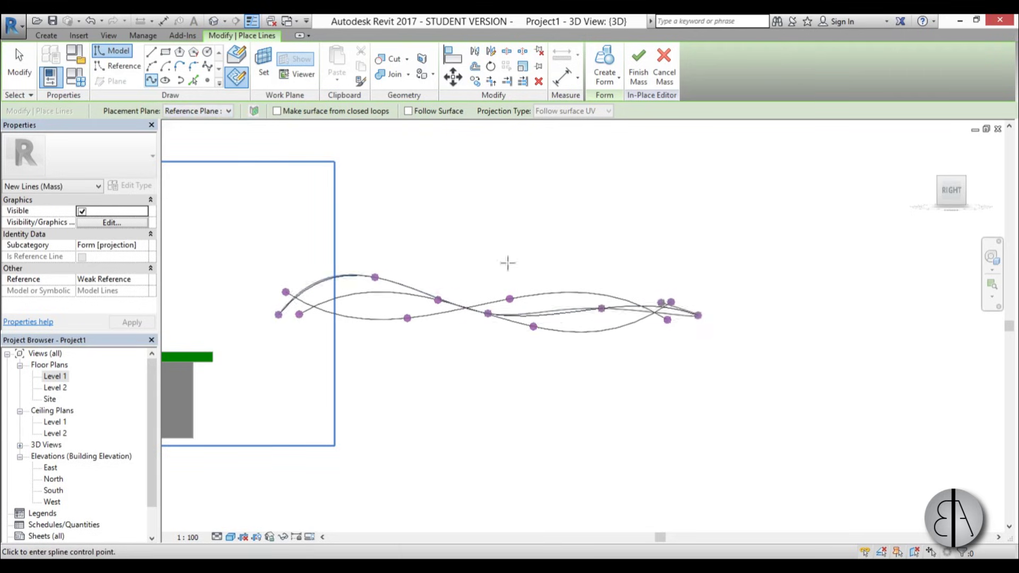
left_click(19, 67)
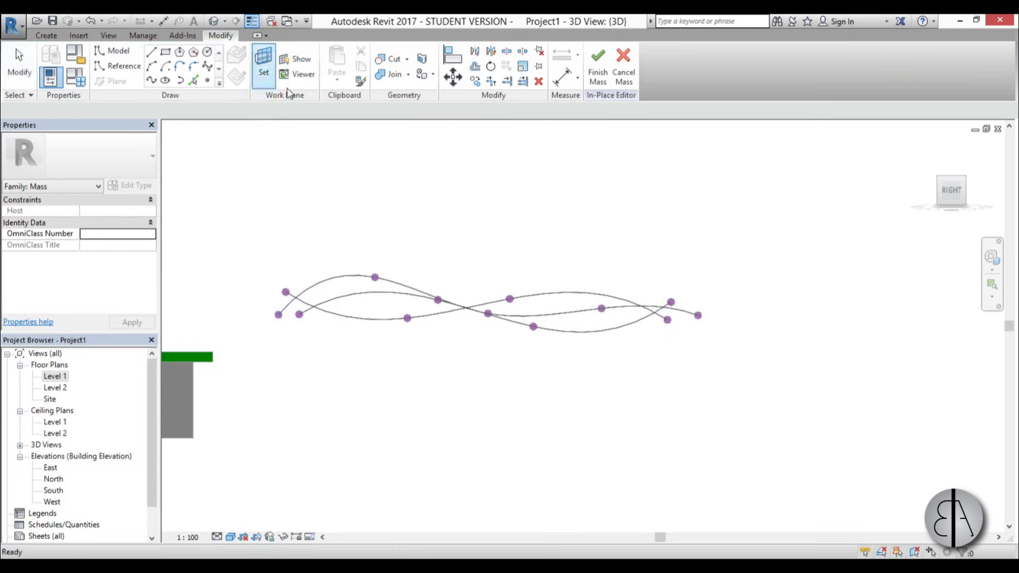
left_click(213, 24)
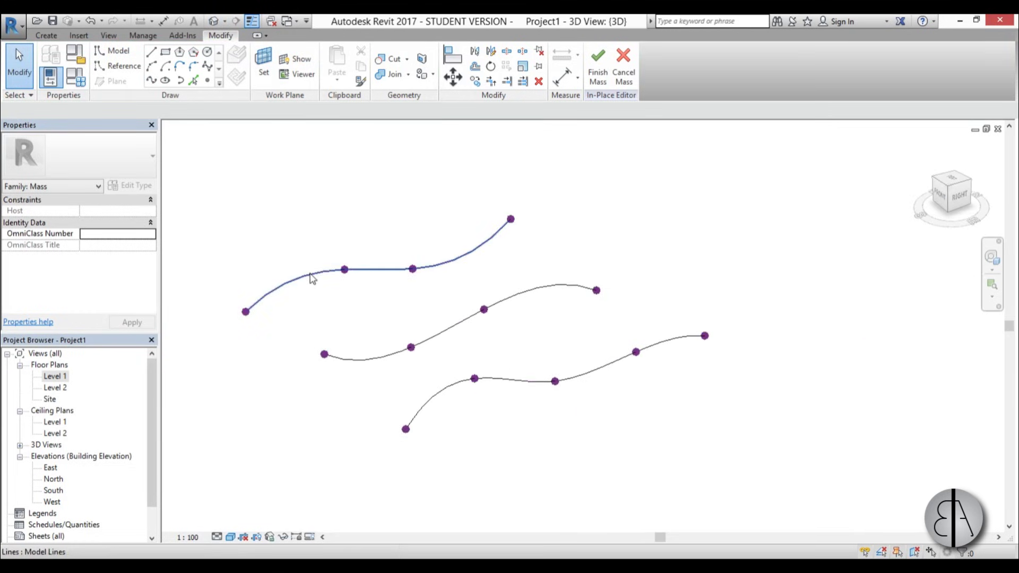
Select all three splines, Create Form to loft the wavy surface, then Finish Mass
left_click(311, 277)
left_click(380, 358, "ctrl")
left_click(432, 399, "ctrl")
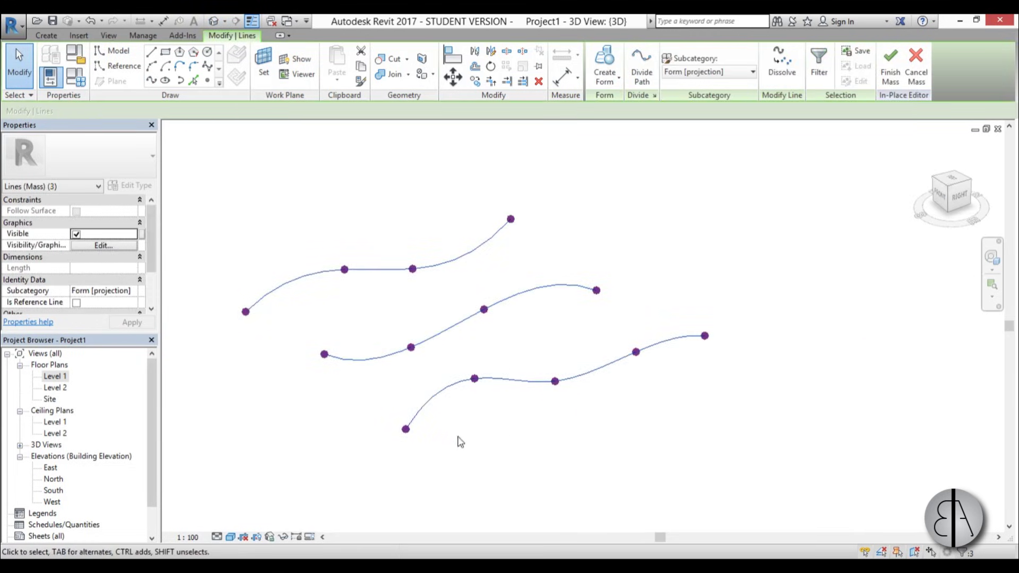
left_click(604, 69)
middle_click_drag(507, 454, 500, 379, "shift")
middle_click_drag(391, 278, 596, 151, "shift")
left_click(598, 74)
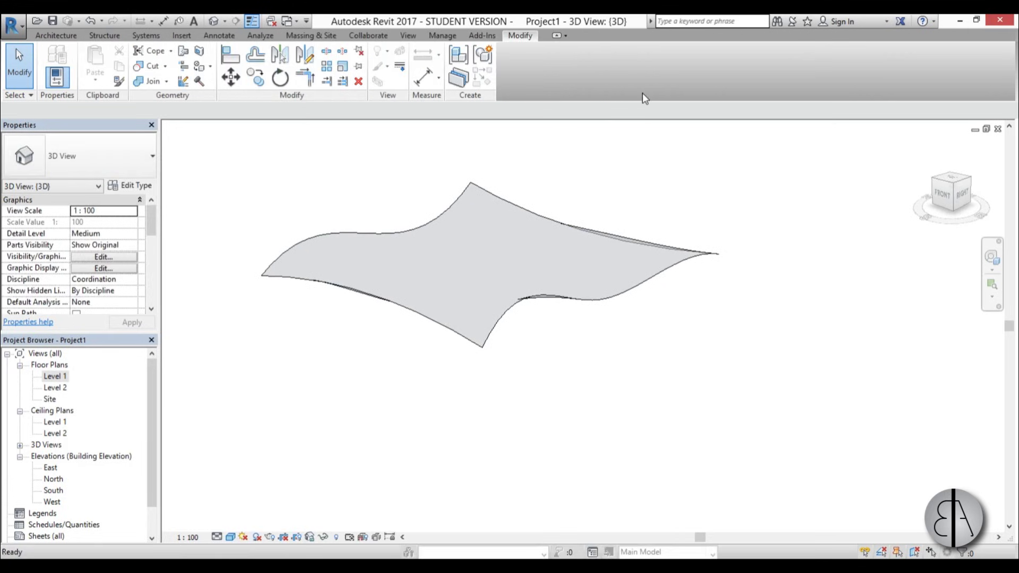
Place a Generic 400mm Roof by Face on the wavy mass surface, then open Level 1
left_click(71, 37)
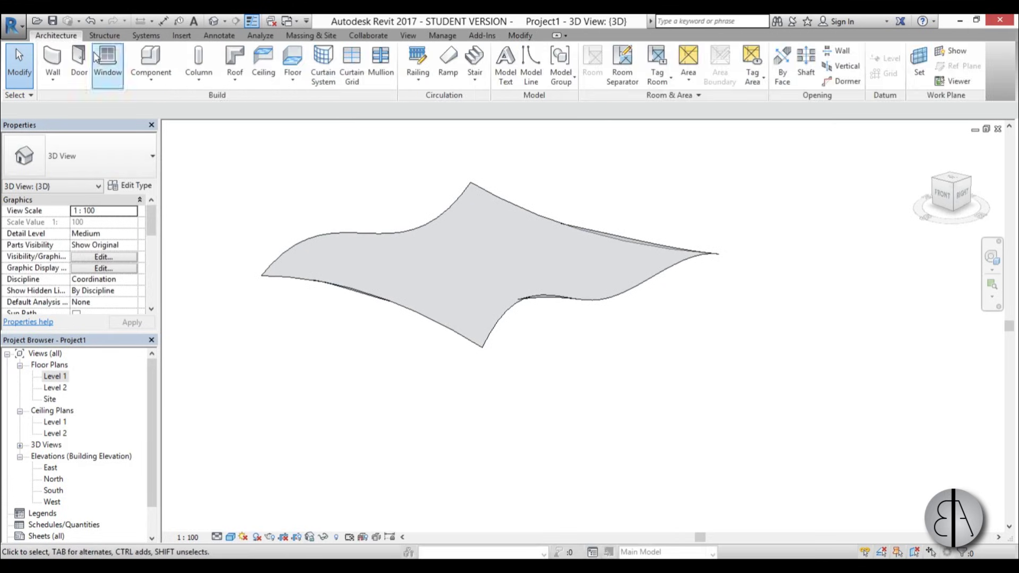
left_click(244, 85)
left_click(260, 152)
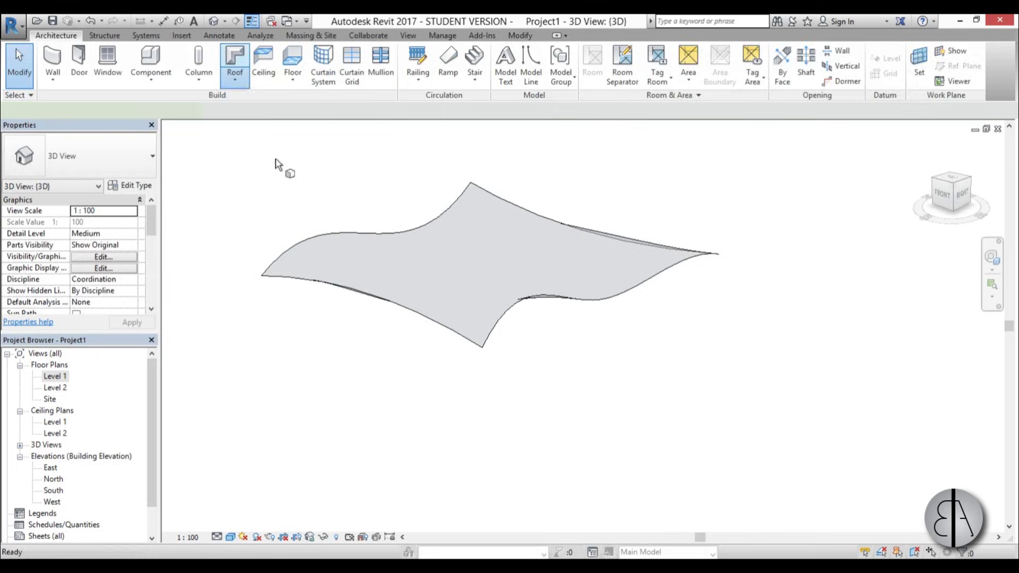
left_click(337, 238)
left_click(579, 72)
middle_click_drag(661, 288, 391, 210, "shift")
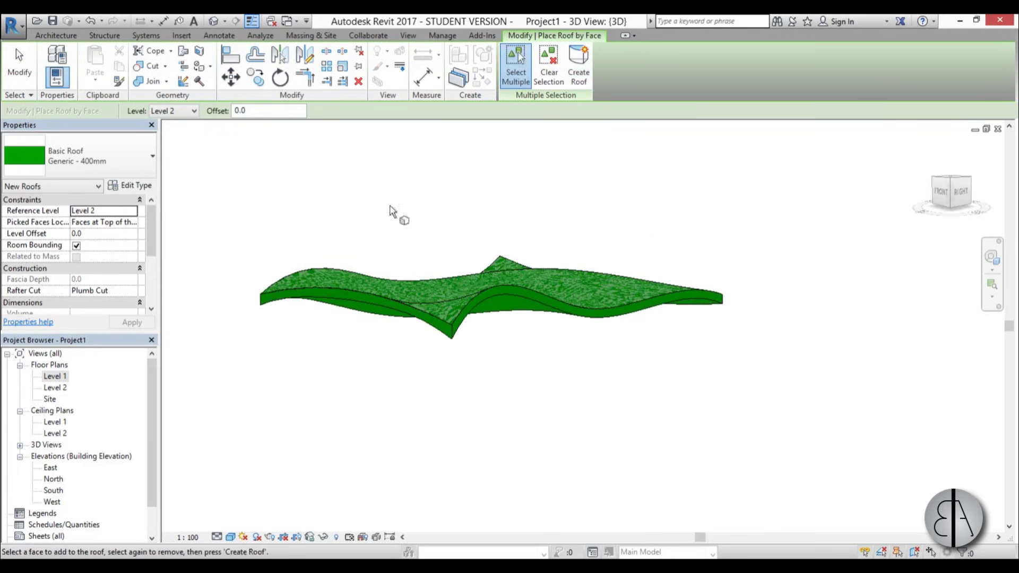
left_click(21, 66)
double_click(55, 377)
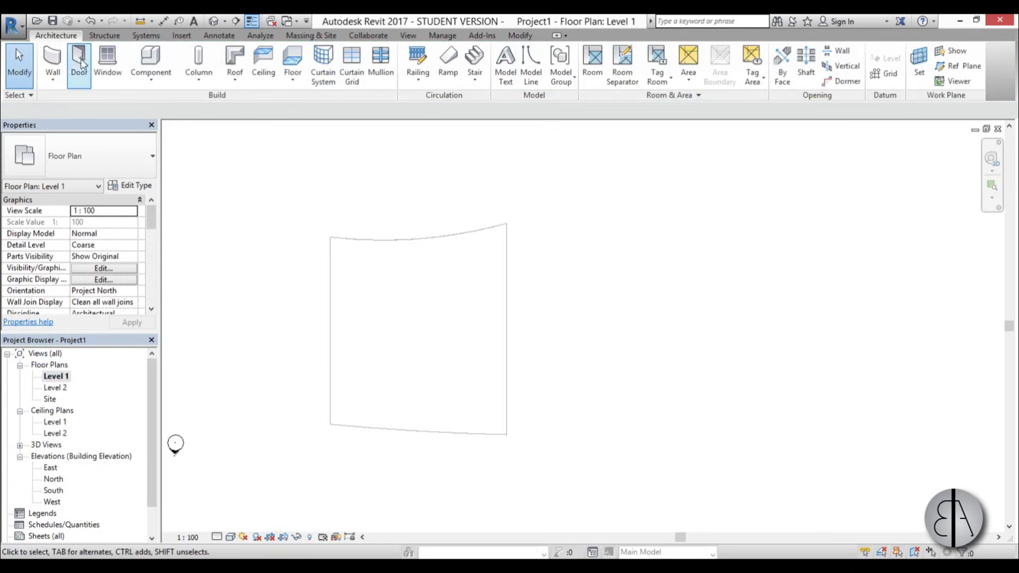
Sketch a rectangular box of four 10900 by 12000 walls beneath the wavy roof
left_click(53, 59)
left_click(563, 67)
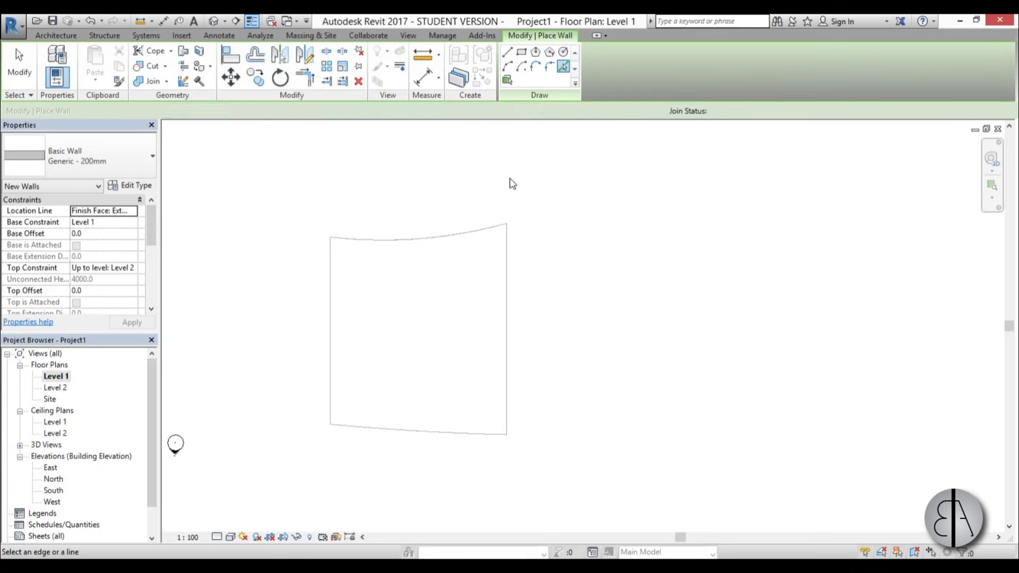
left_click(521, 52)
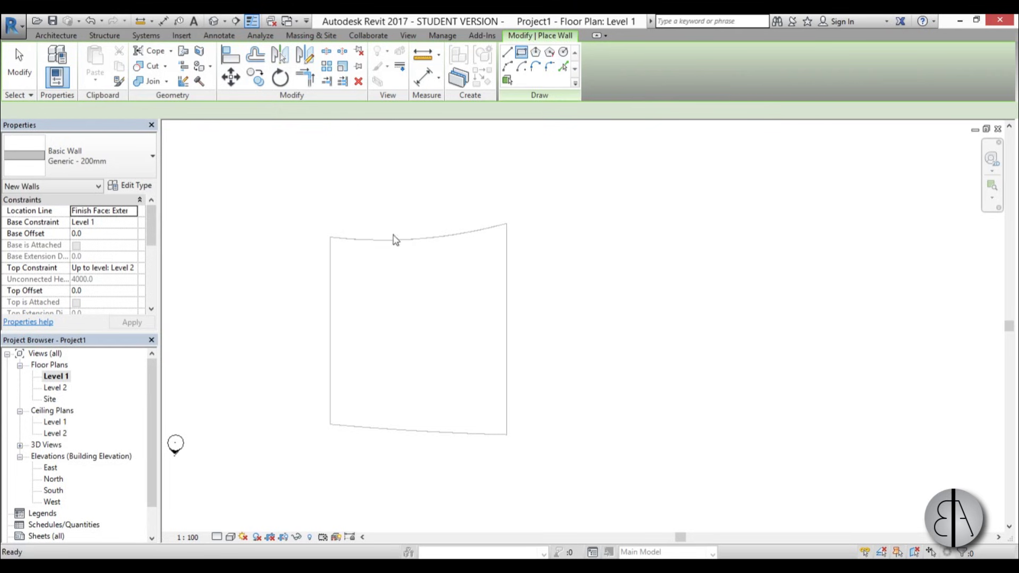
left_click(348, 259)
left_click(487, 410)
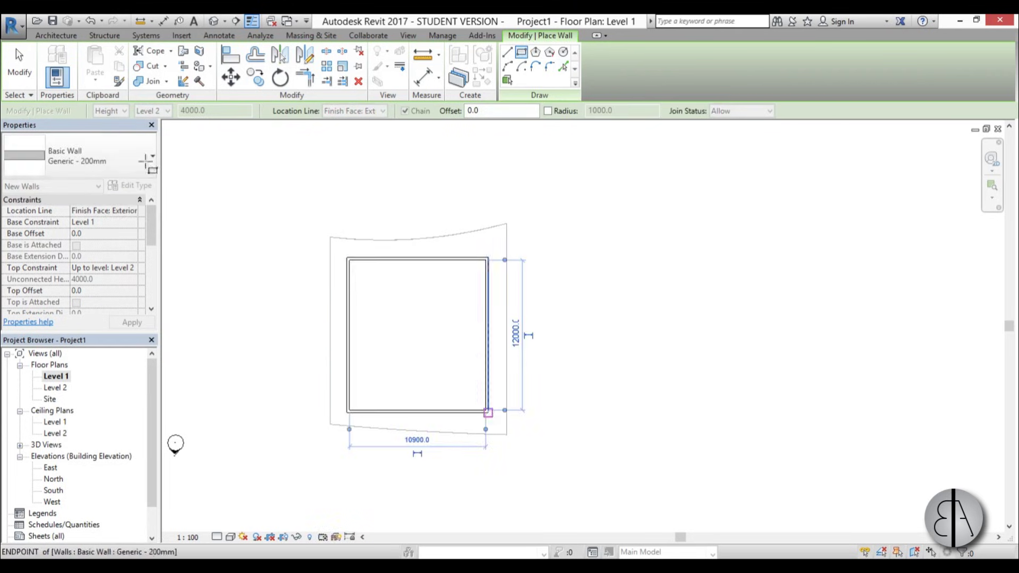
key("Escape")
key("Escape")
In the 3D view, attach the tops of all four walls to the wavy green roof
left_click(213, 21)
middle_click_drag(496, 384, 500, 377, "shift")
key("Tab")
left_click(492, 326)
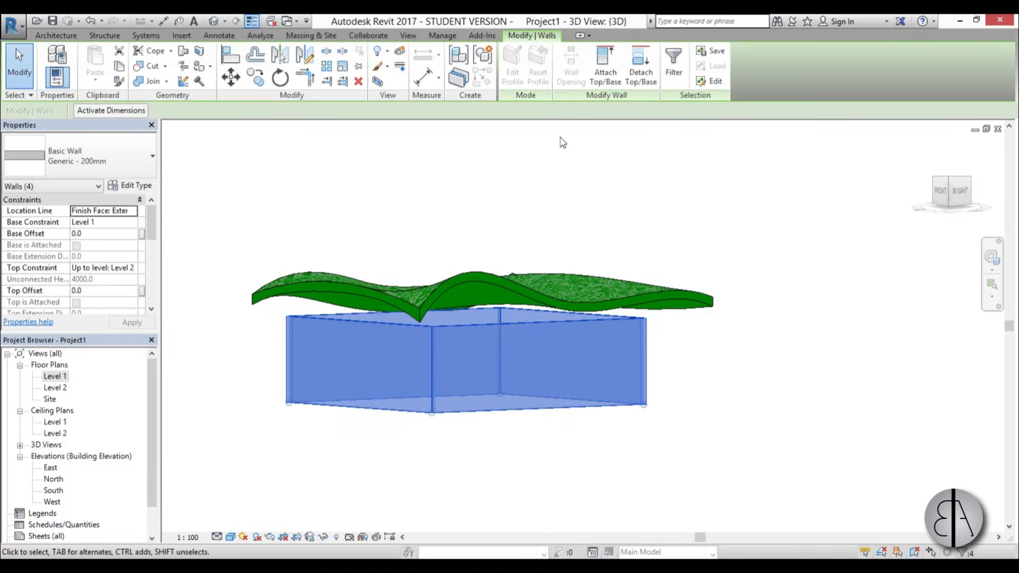
left_click(604, 78)
left_click(571, 311)
middle_click_drag(416, 239, 374, 294, "shift")
left_click(13, 80)
middle_click_drag(439, 260, 773, 285, "shift")
scroll(616, 359, "down", 3)
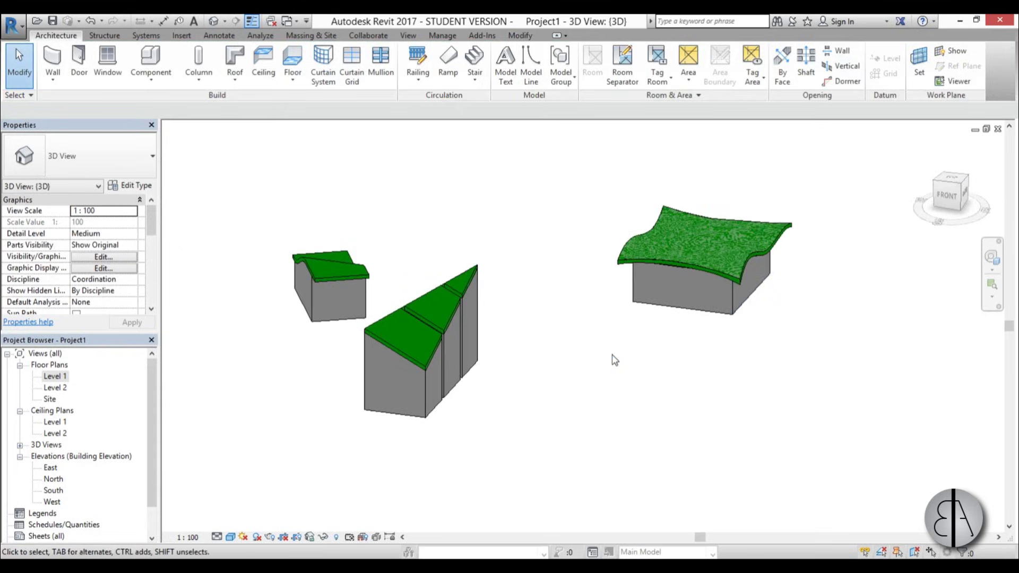
middle_click_drag(723, 359, 582, 393, "shift")
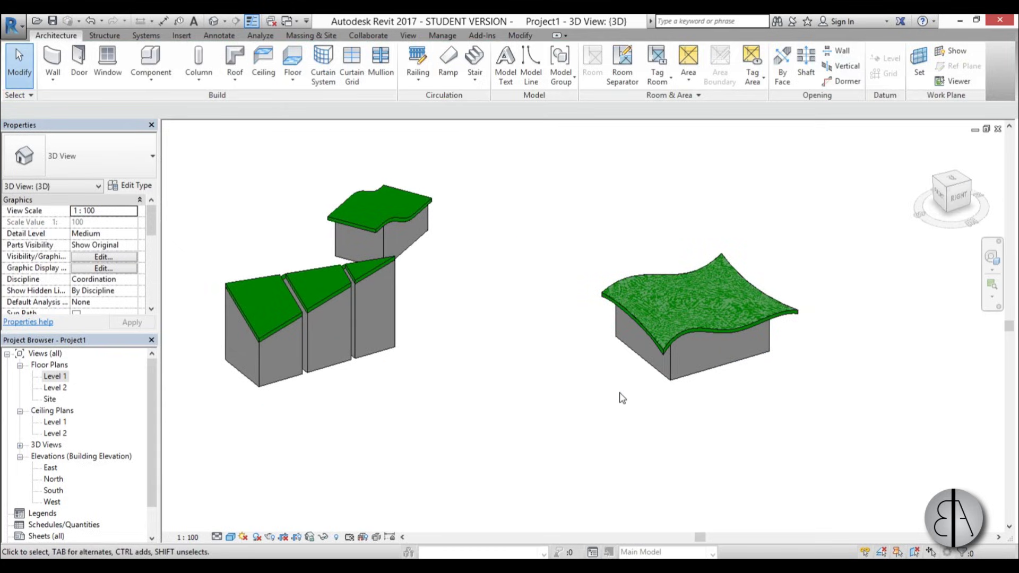